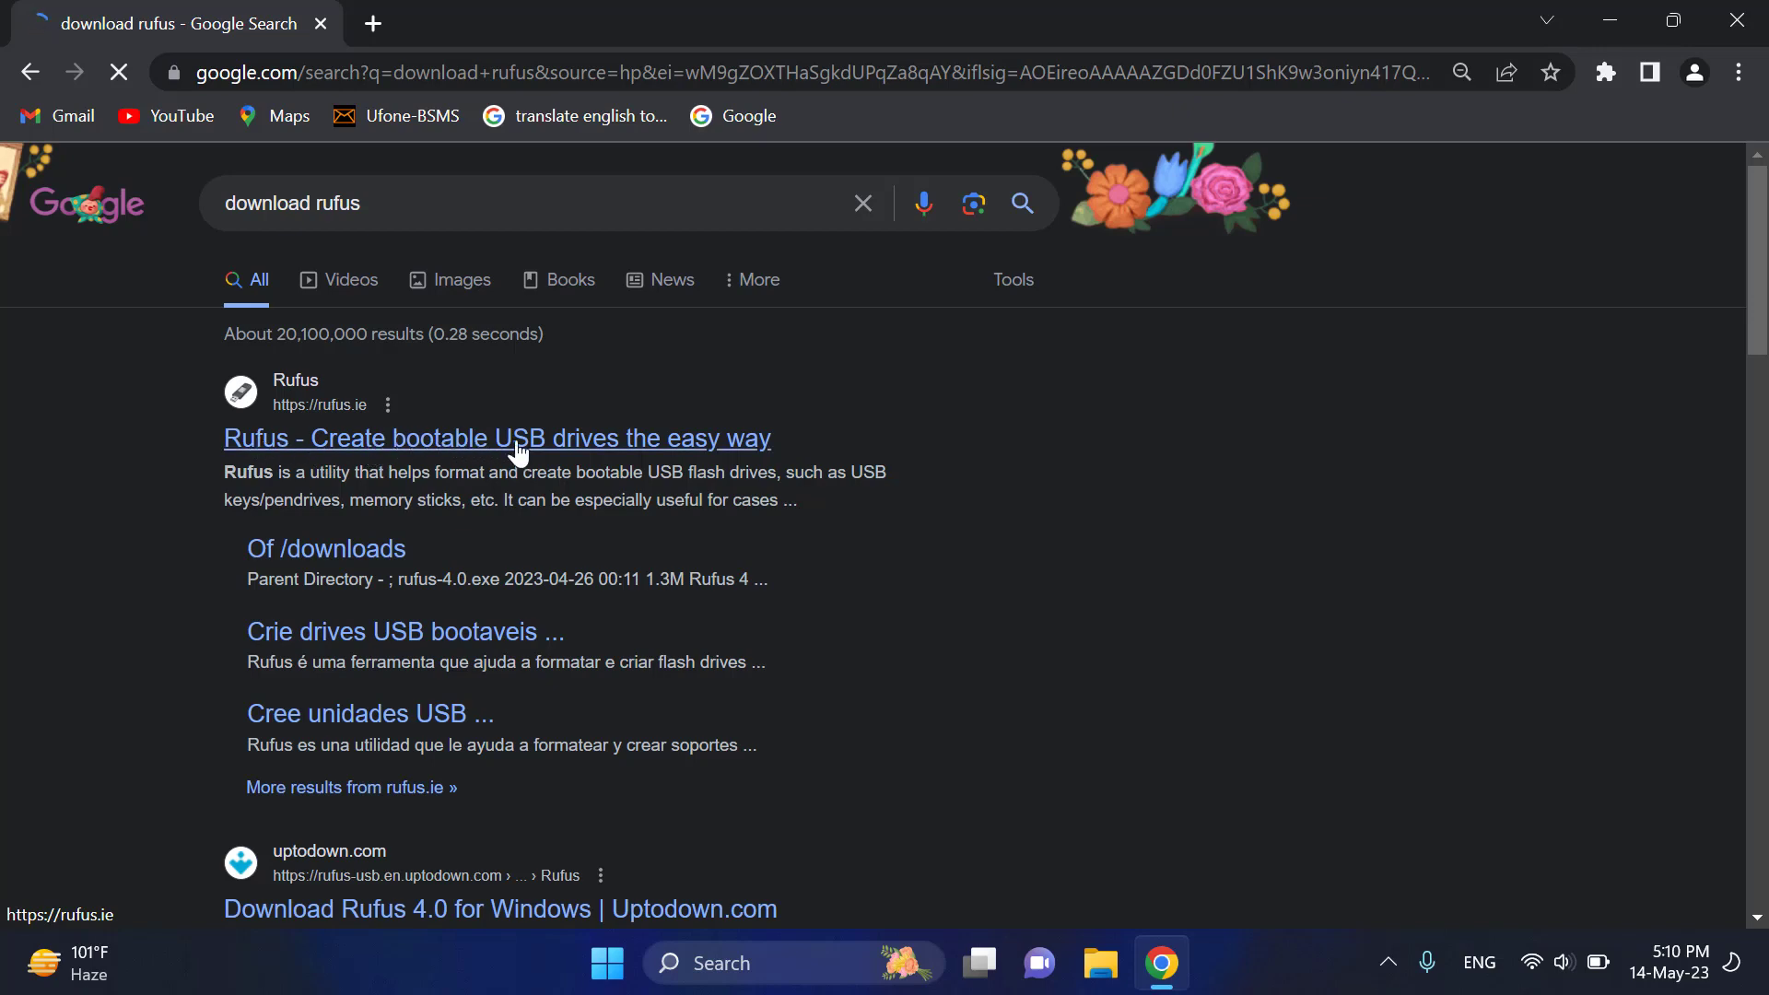
- Open the rufus.ie search result in a new browser tab and browse the page's screenshot gallery
{"action": "right_click", "coordinate": [521, 452]}
{"action": "left_click", "coordinate": [566, 466]}
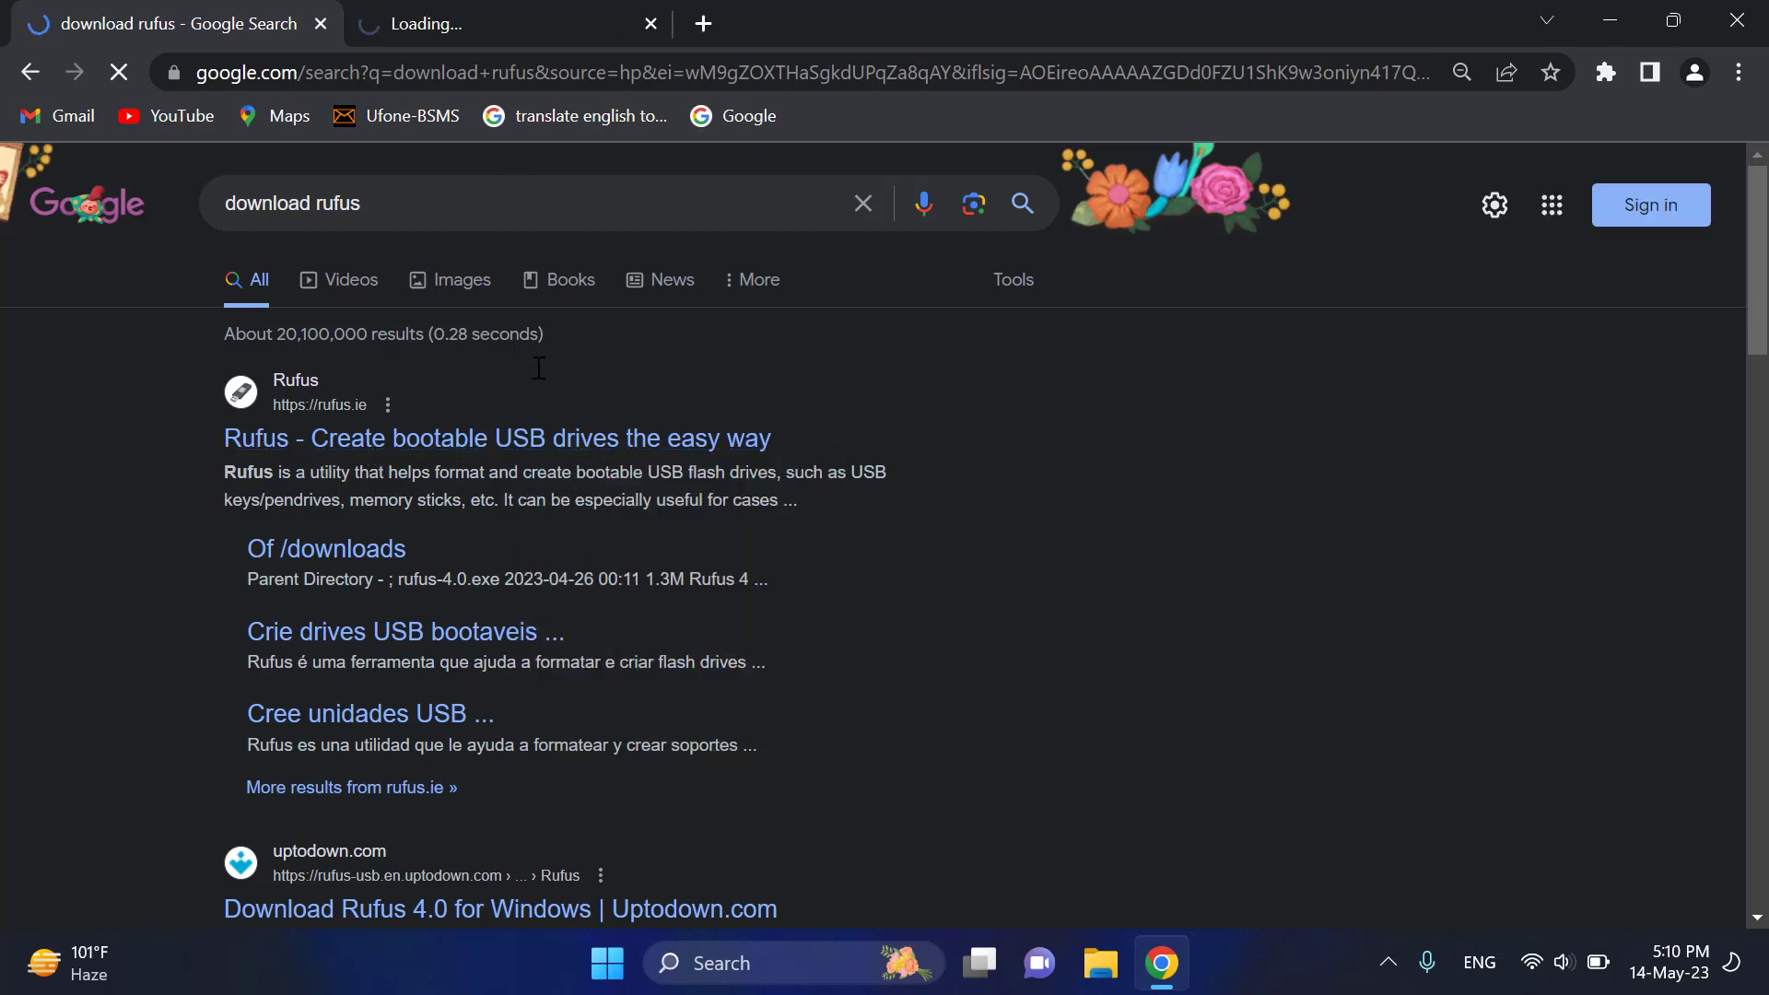
{"action": "left_click", "coordinate": [500, 9]}
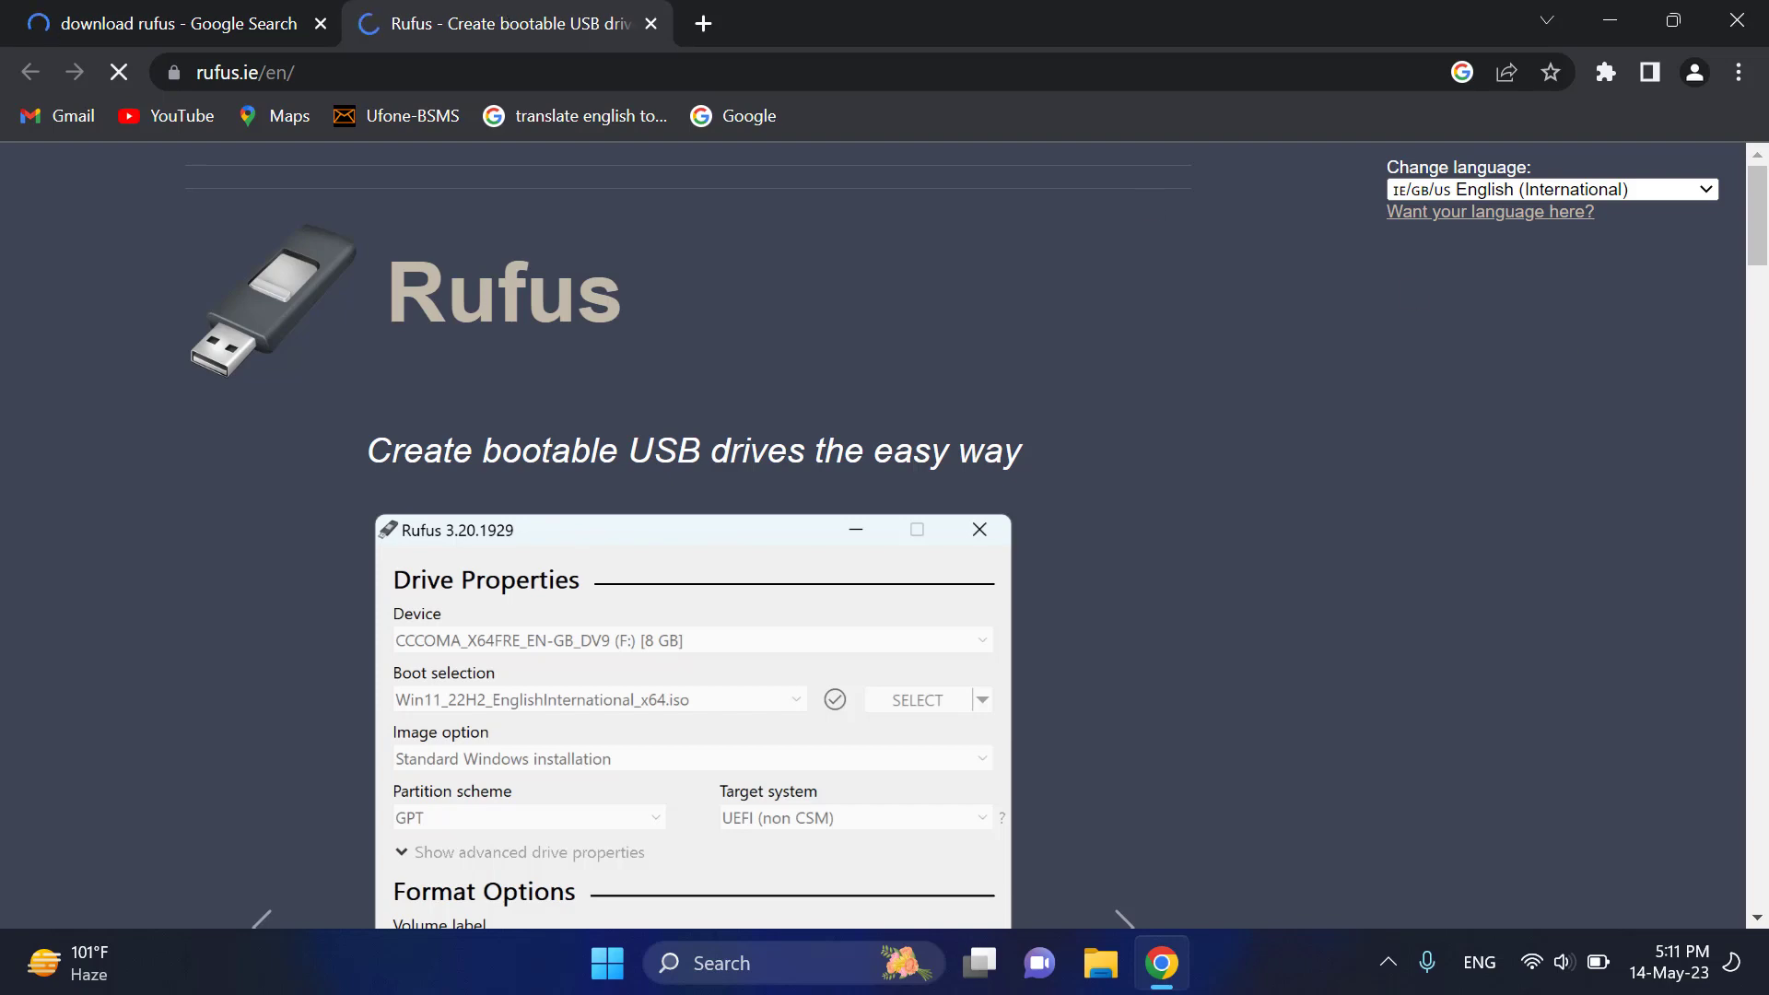
{"action": "left_click_drag", "start_coordinate": [1760, 230], "coordinate": [1760, 277]}
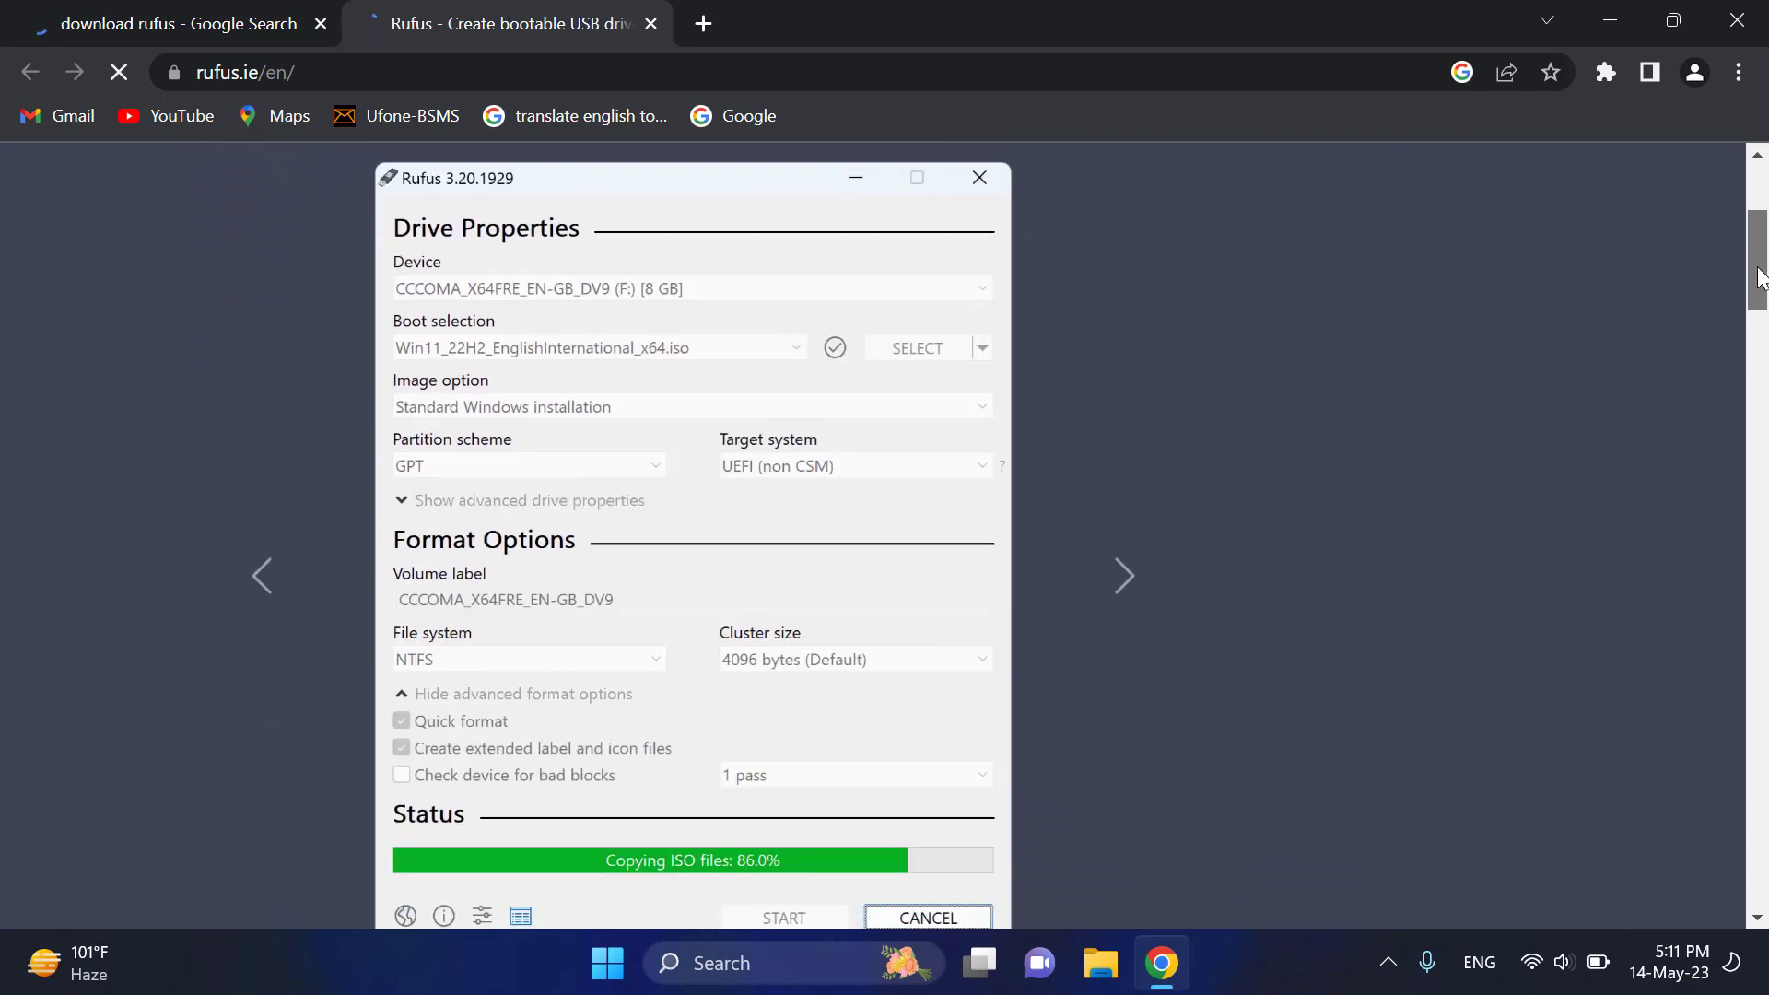
{"action": "left_click", "coordinate": [1125, 581]}
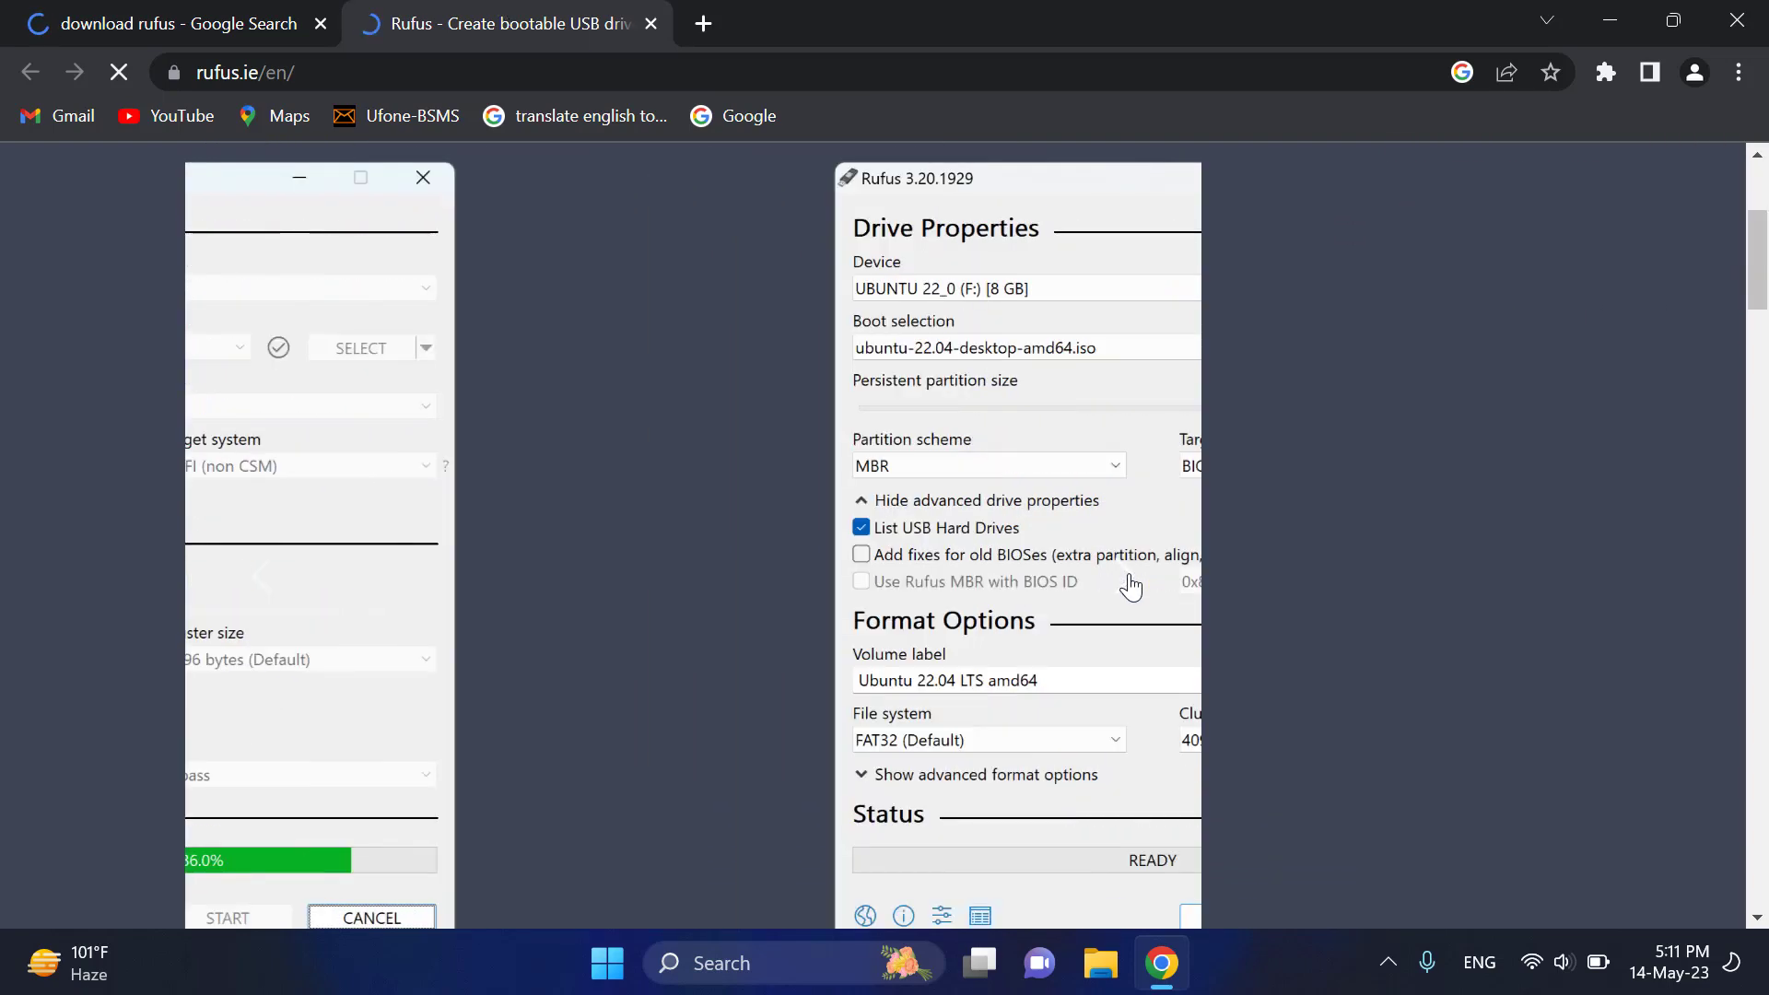
{"action": "left_click", "coordinate": [1128, 584]}
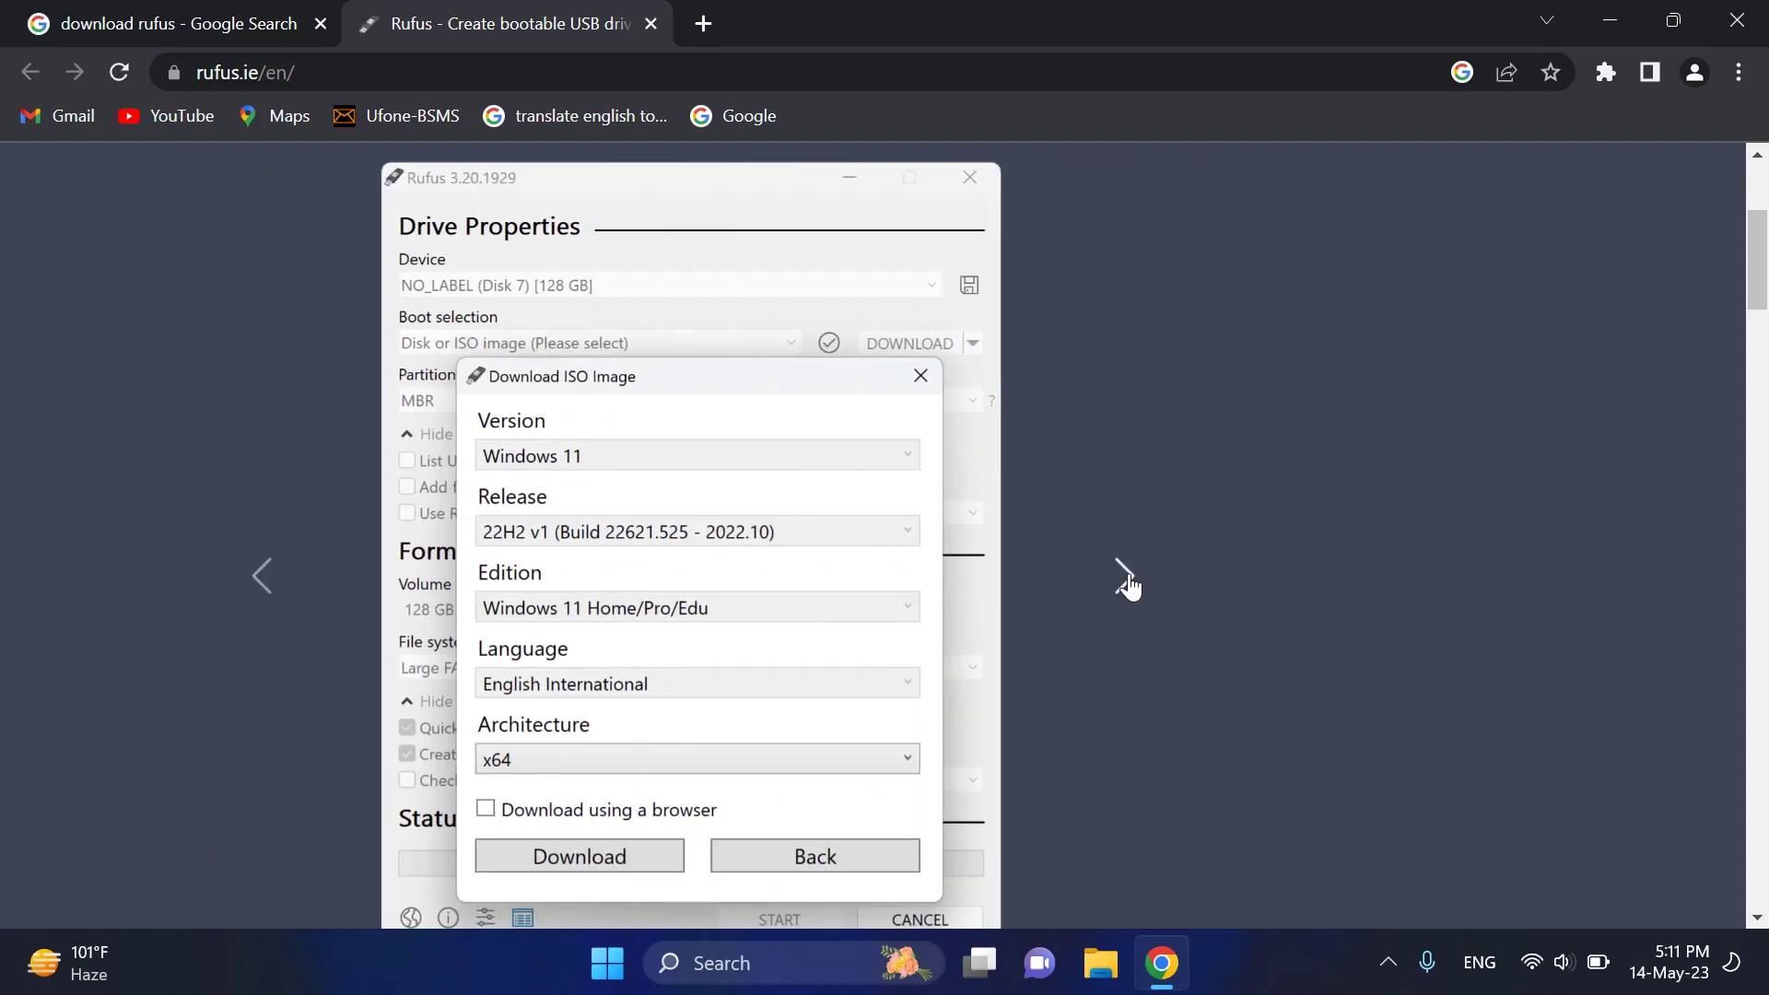
{"action": "left_click", "coordinate": [1126, 583]}
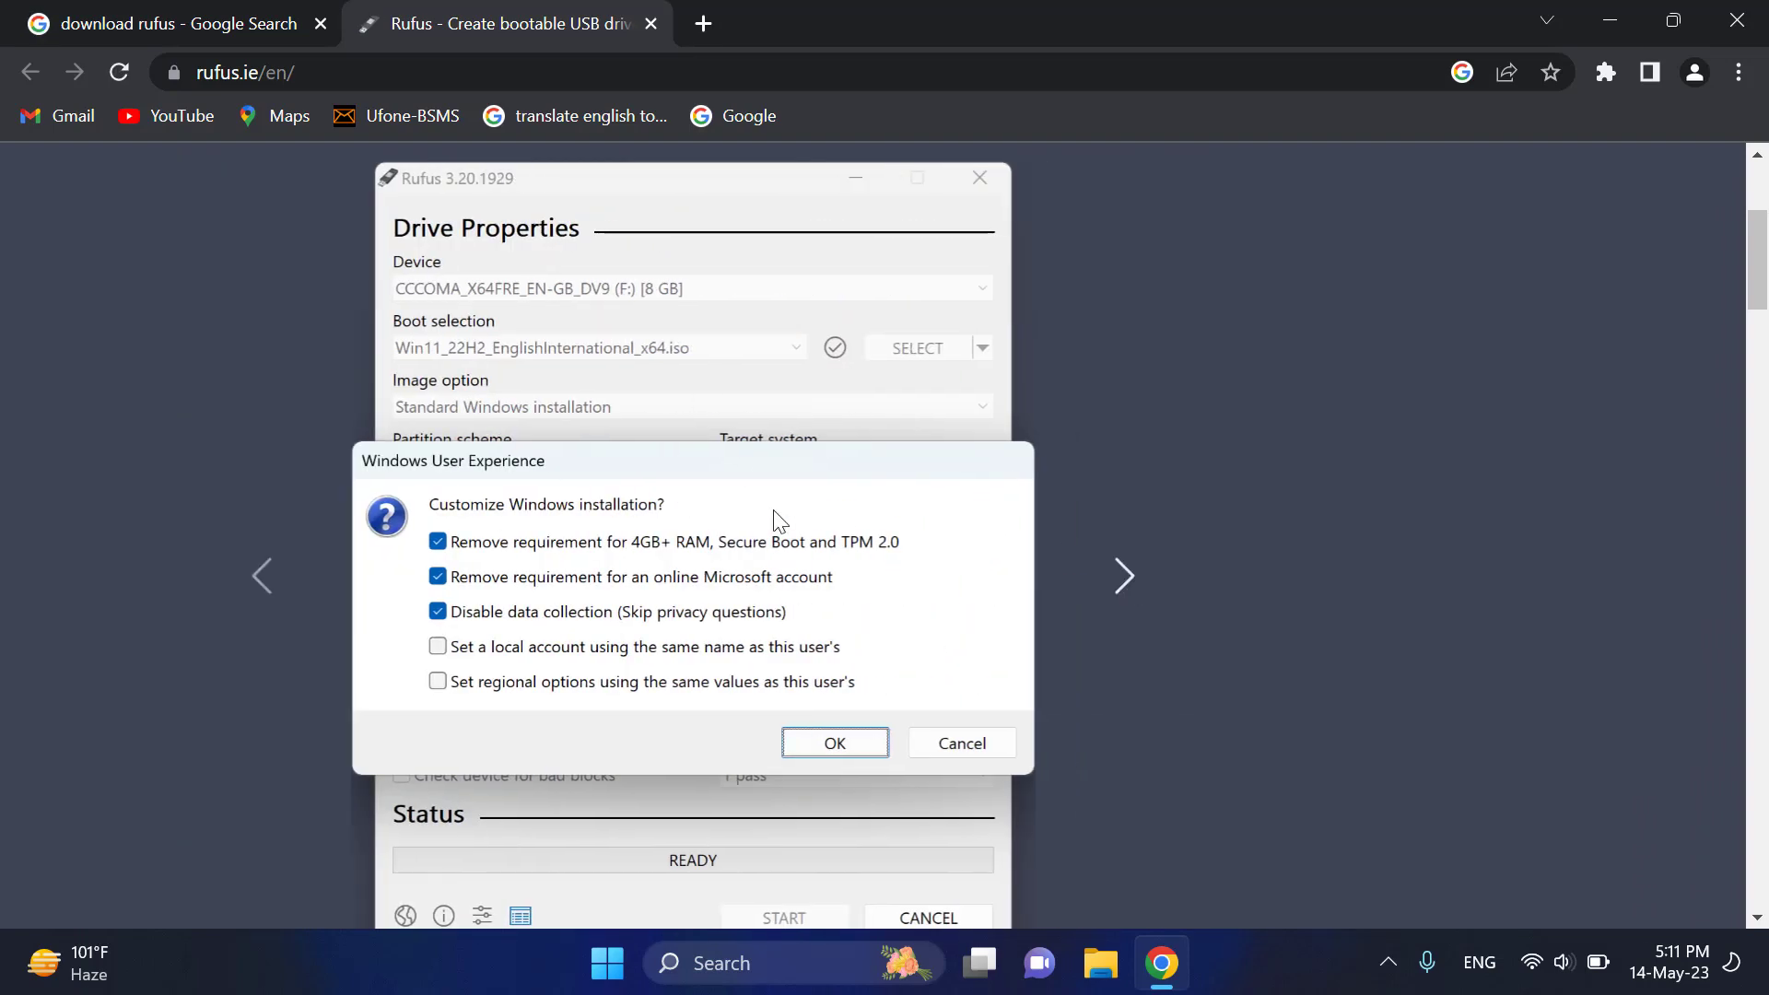
- Download the standard Windows x64 release rufus-4.0.exe from the latest releases and open the folder it is saved in
{"action": "left_click_drag", "start_coordinate": [1760, 288], "coordinate": [1761, 424]}
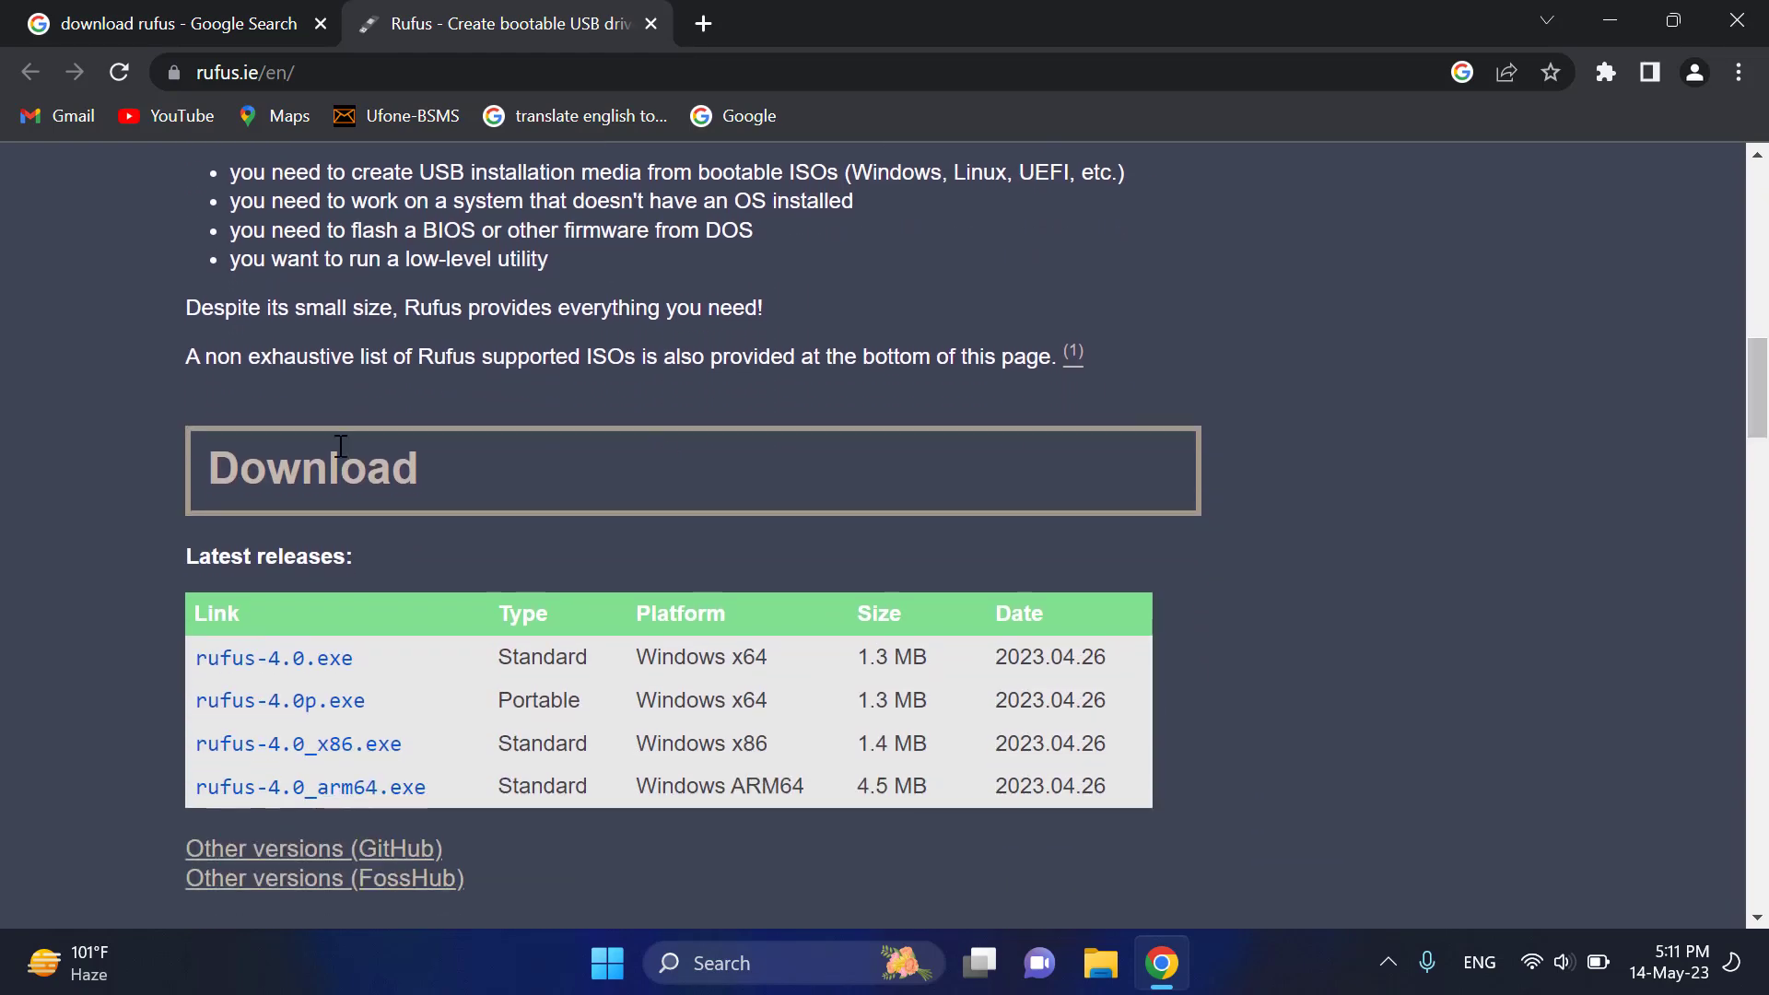
{"action": "left_click_drag", "start_coordinate": [213, 466], "coordinate": [500, 467]}
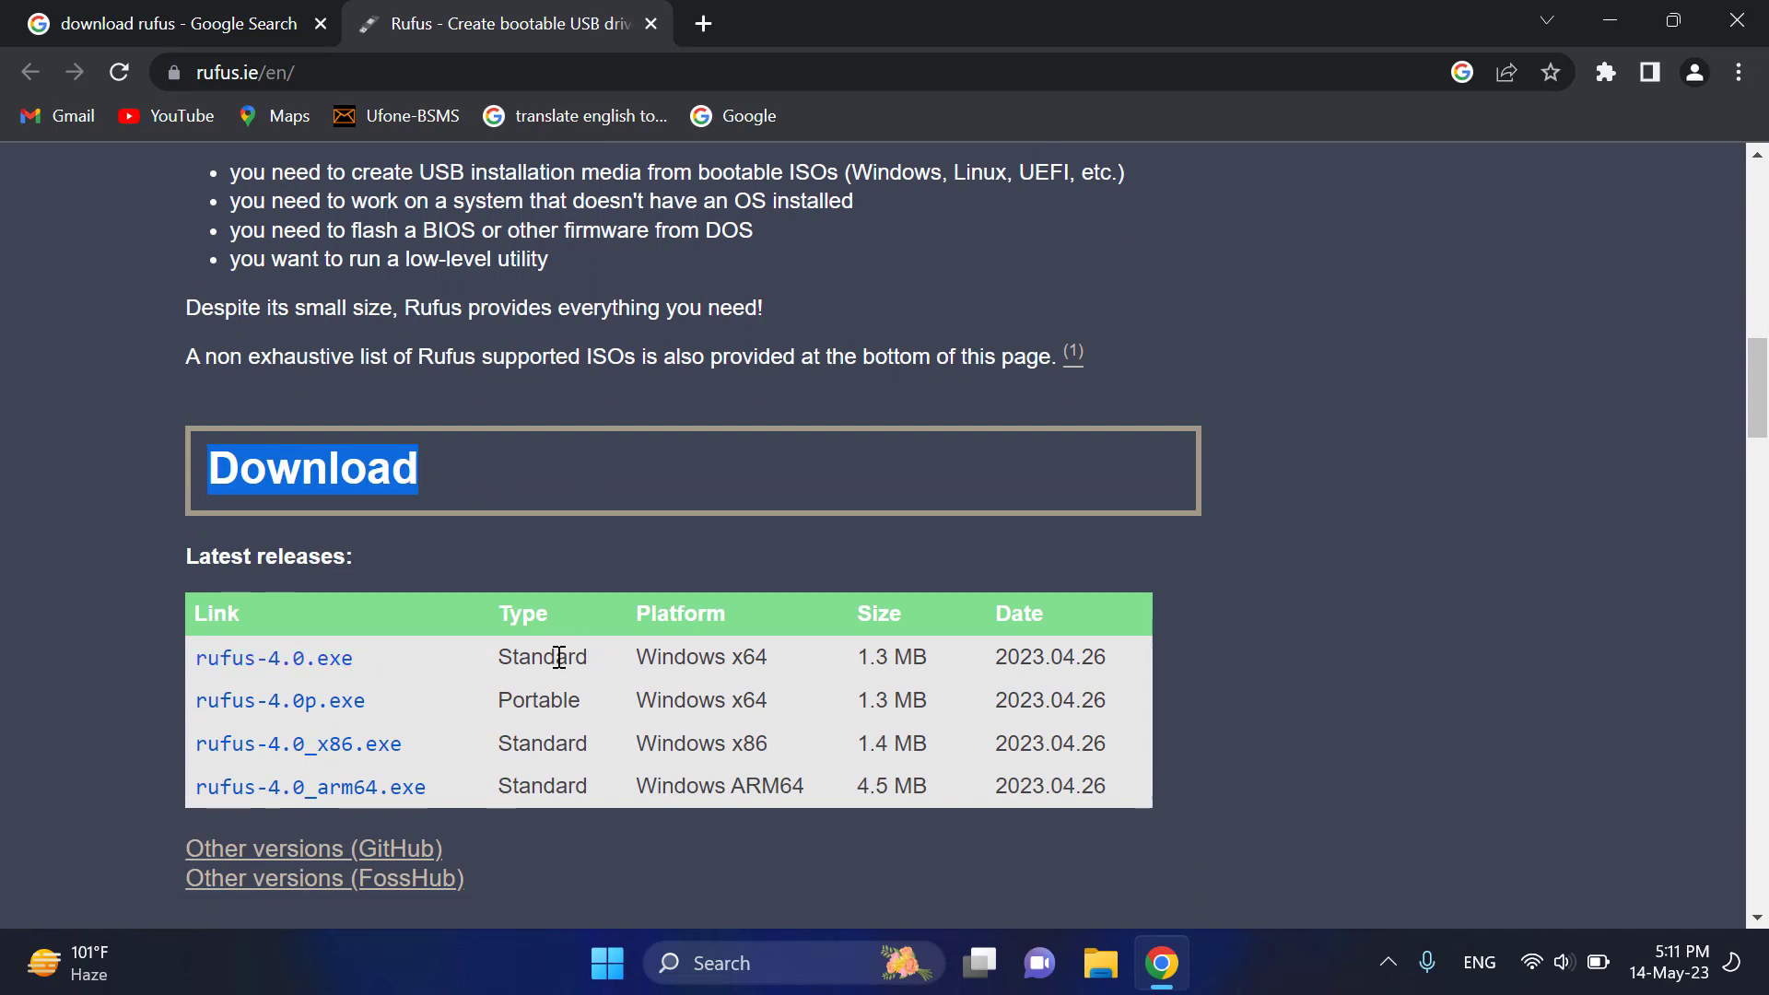
{"action": "left_click", "coordinate": [280, 662]}
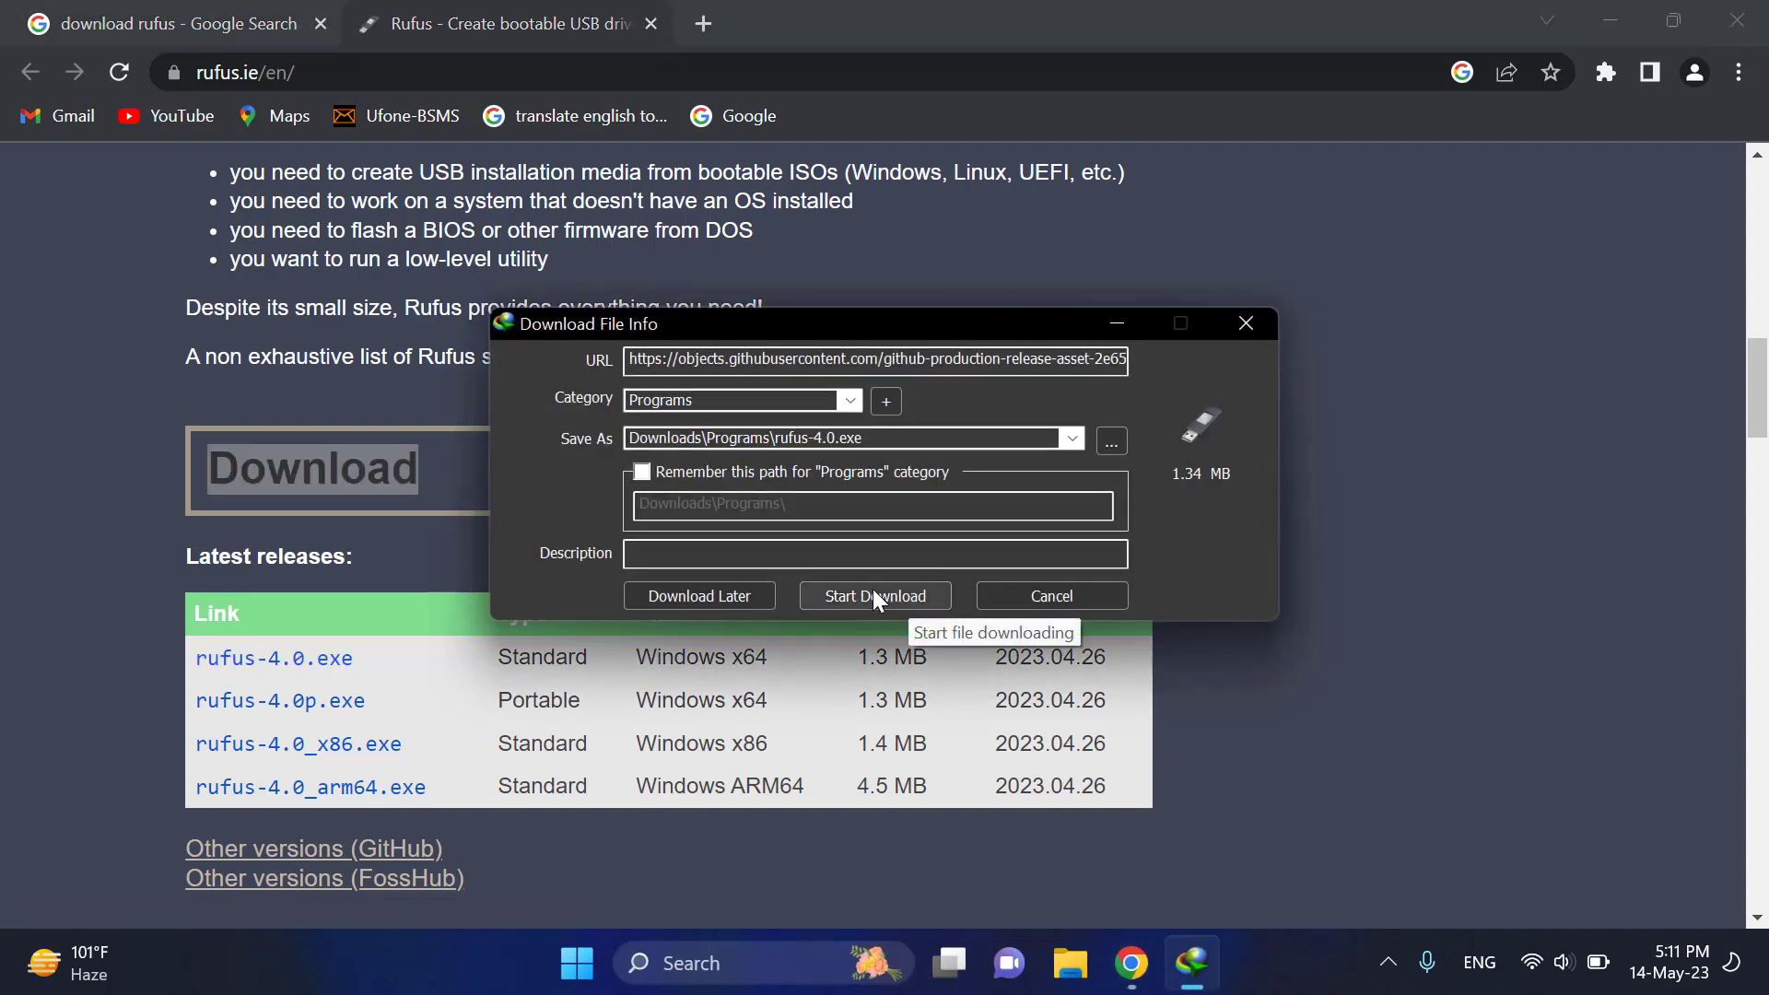
{"action": "left_click", "coordinate": [872, 589]}
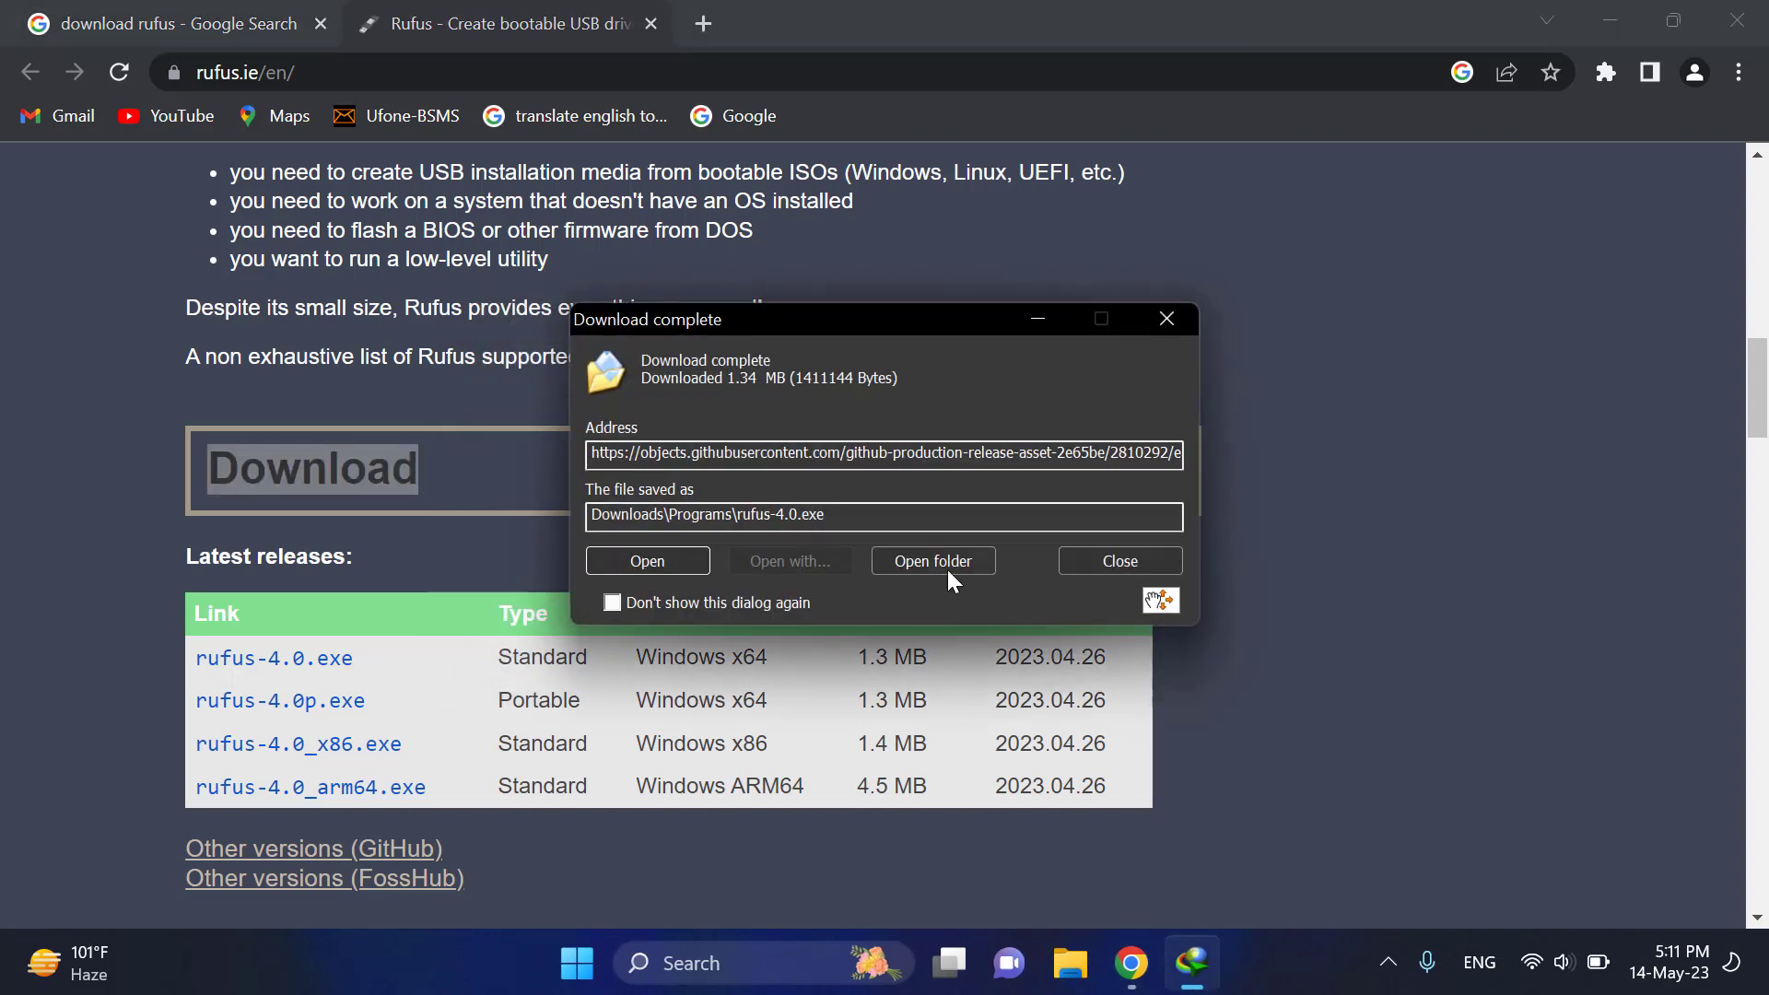
{"action": "left_click", "coordinate": [950, 557]}
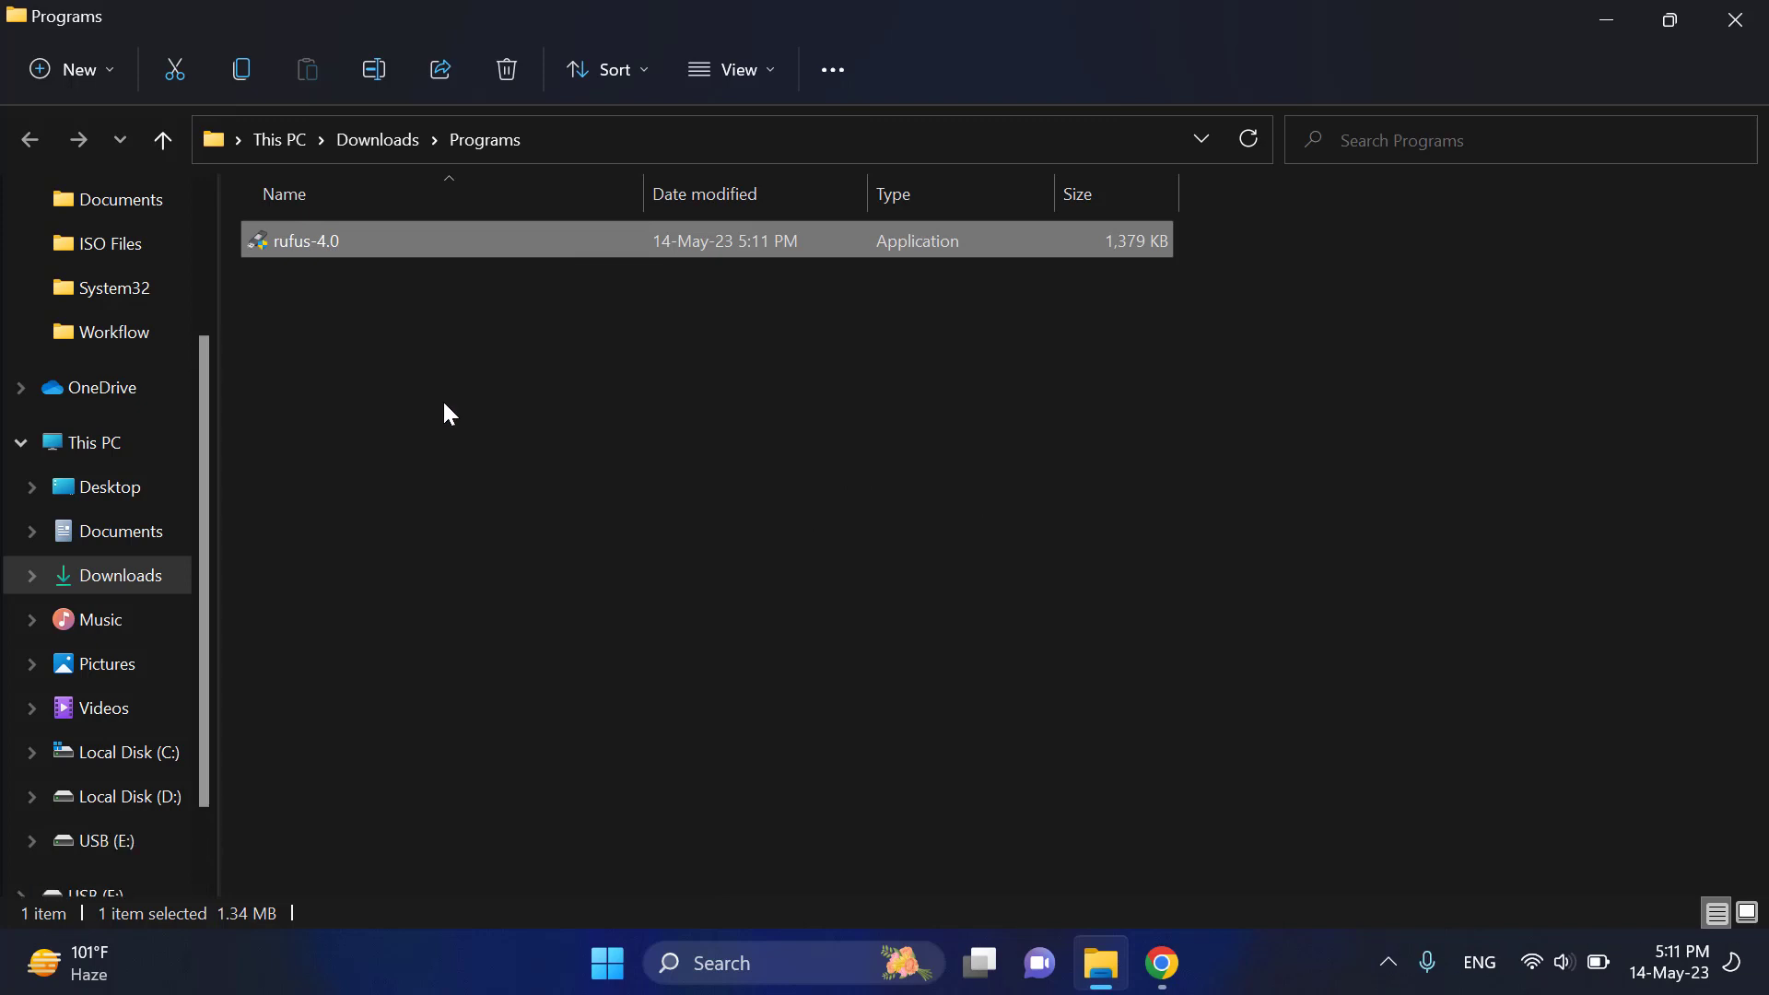
- Check the contents and free space of the USB (E:) drive, then return to the Programs folder
{"action": "left_click", "coordinate": [108, 843]}
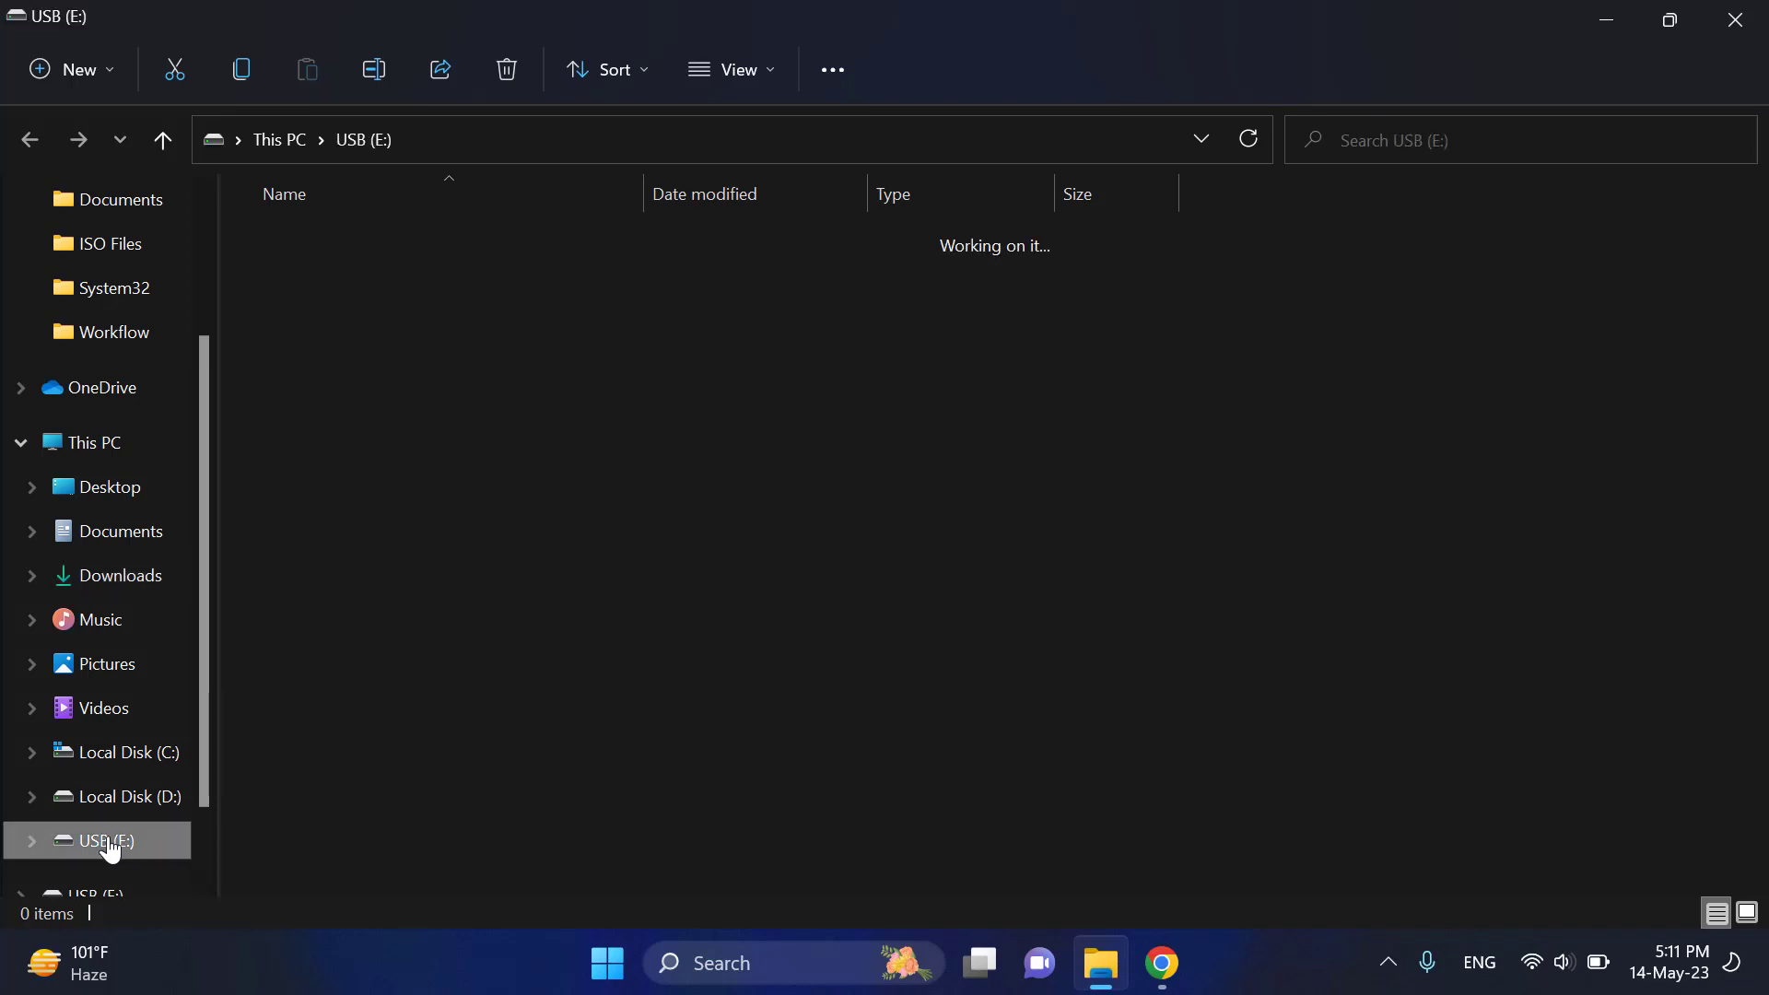
{"action": "left_click", "coordinate": [89, 445]}
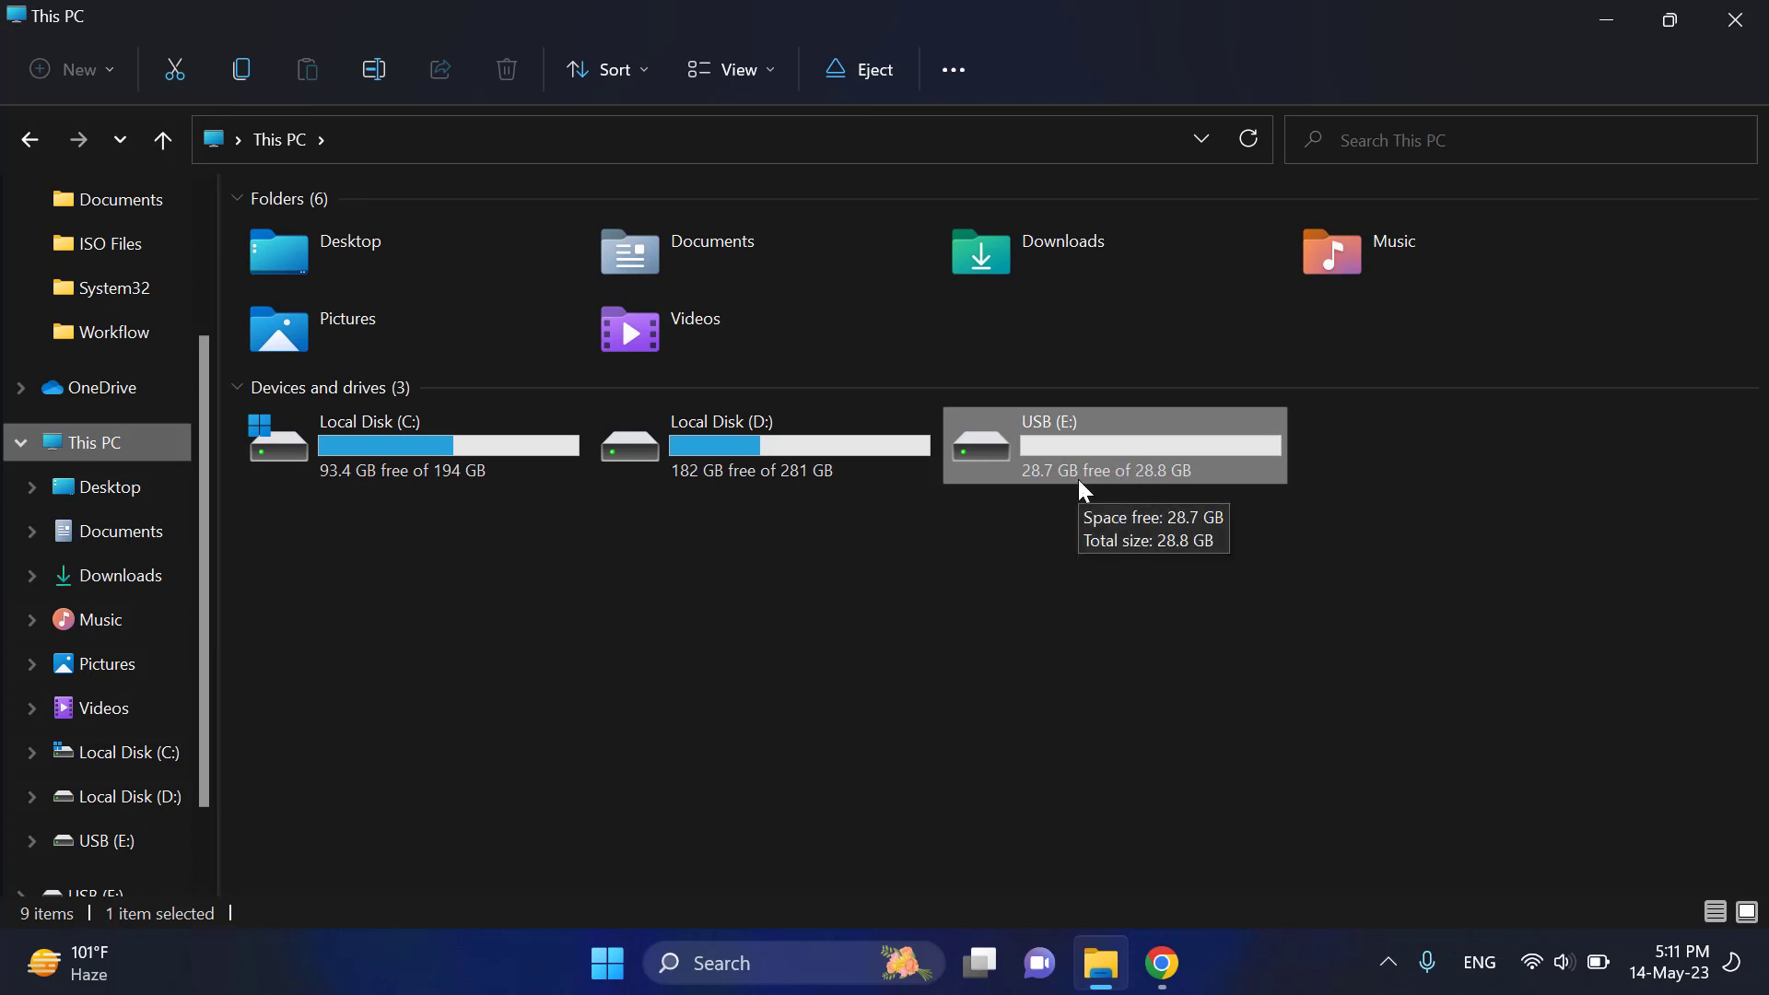
{"action": "left_click", "coordinate": [30, 140]}
{"action": "left_click", "coordinate": [30, 141]}
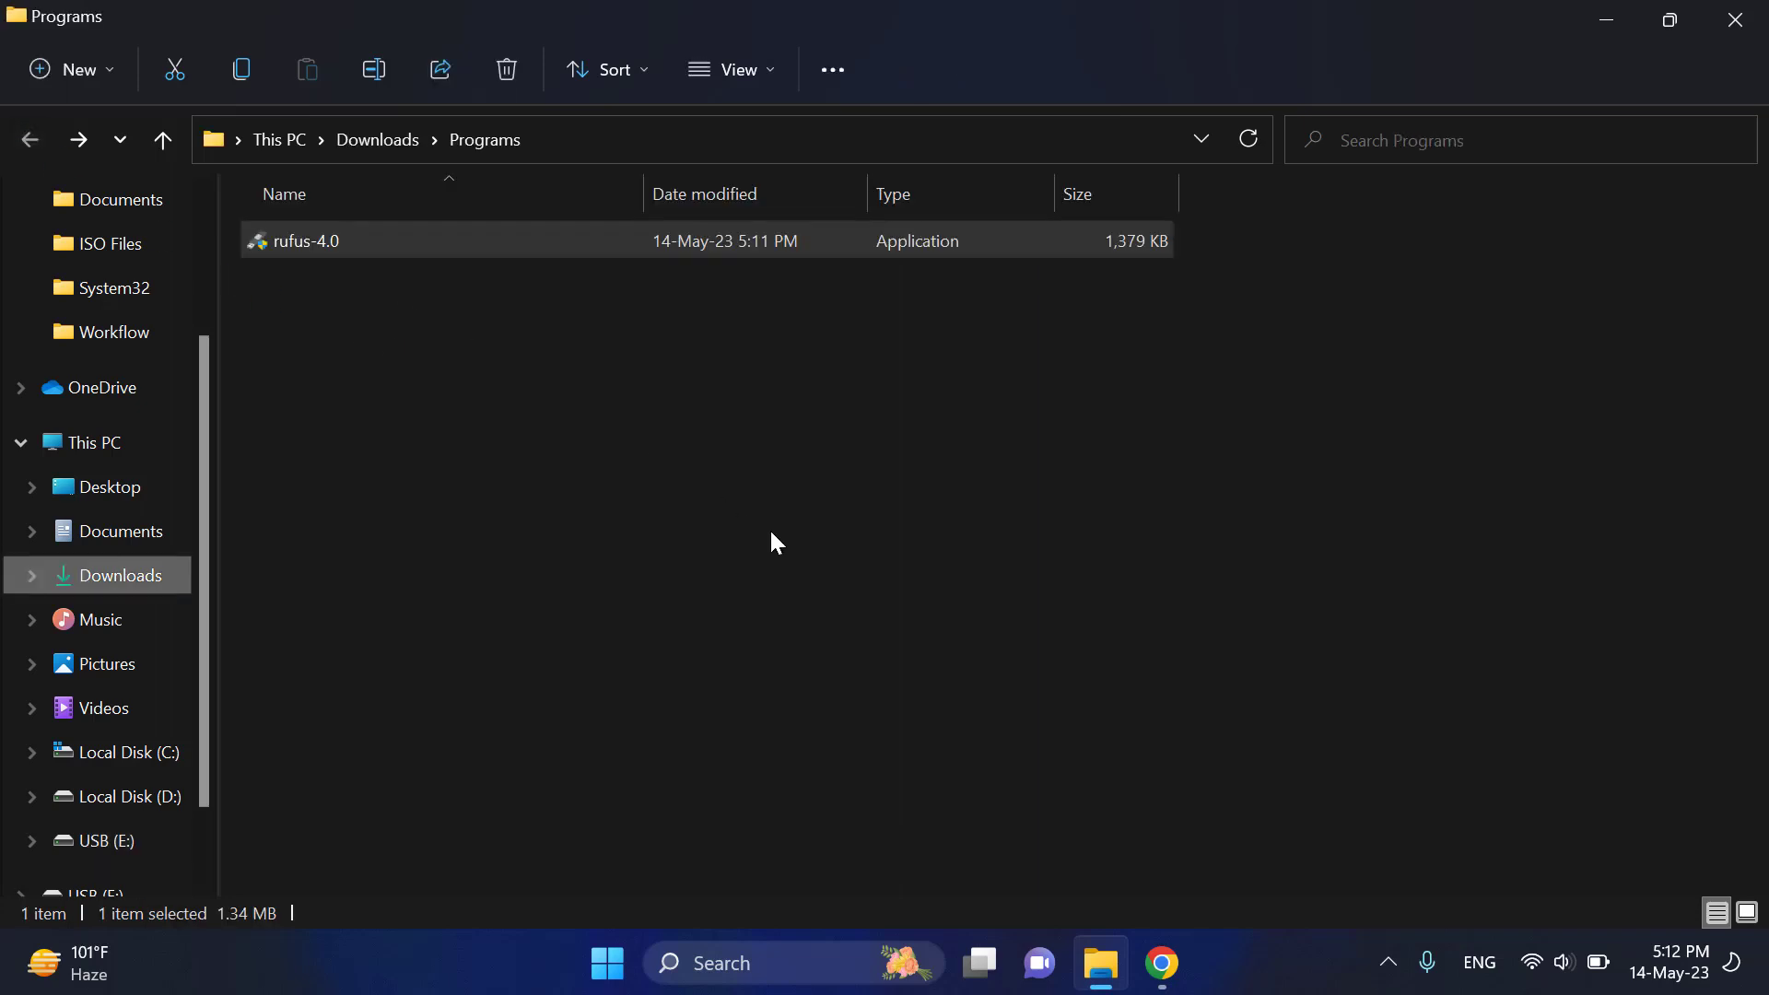
- Switch to Chrome and search for "download windows 11 iso file" in a new tab
{"action": "left_click", "coordinate": [1164, 968]}
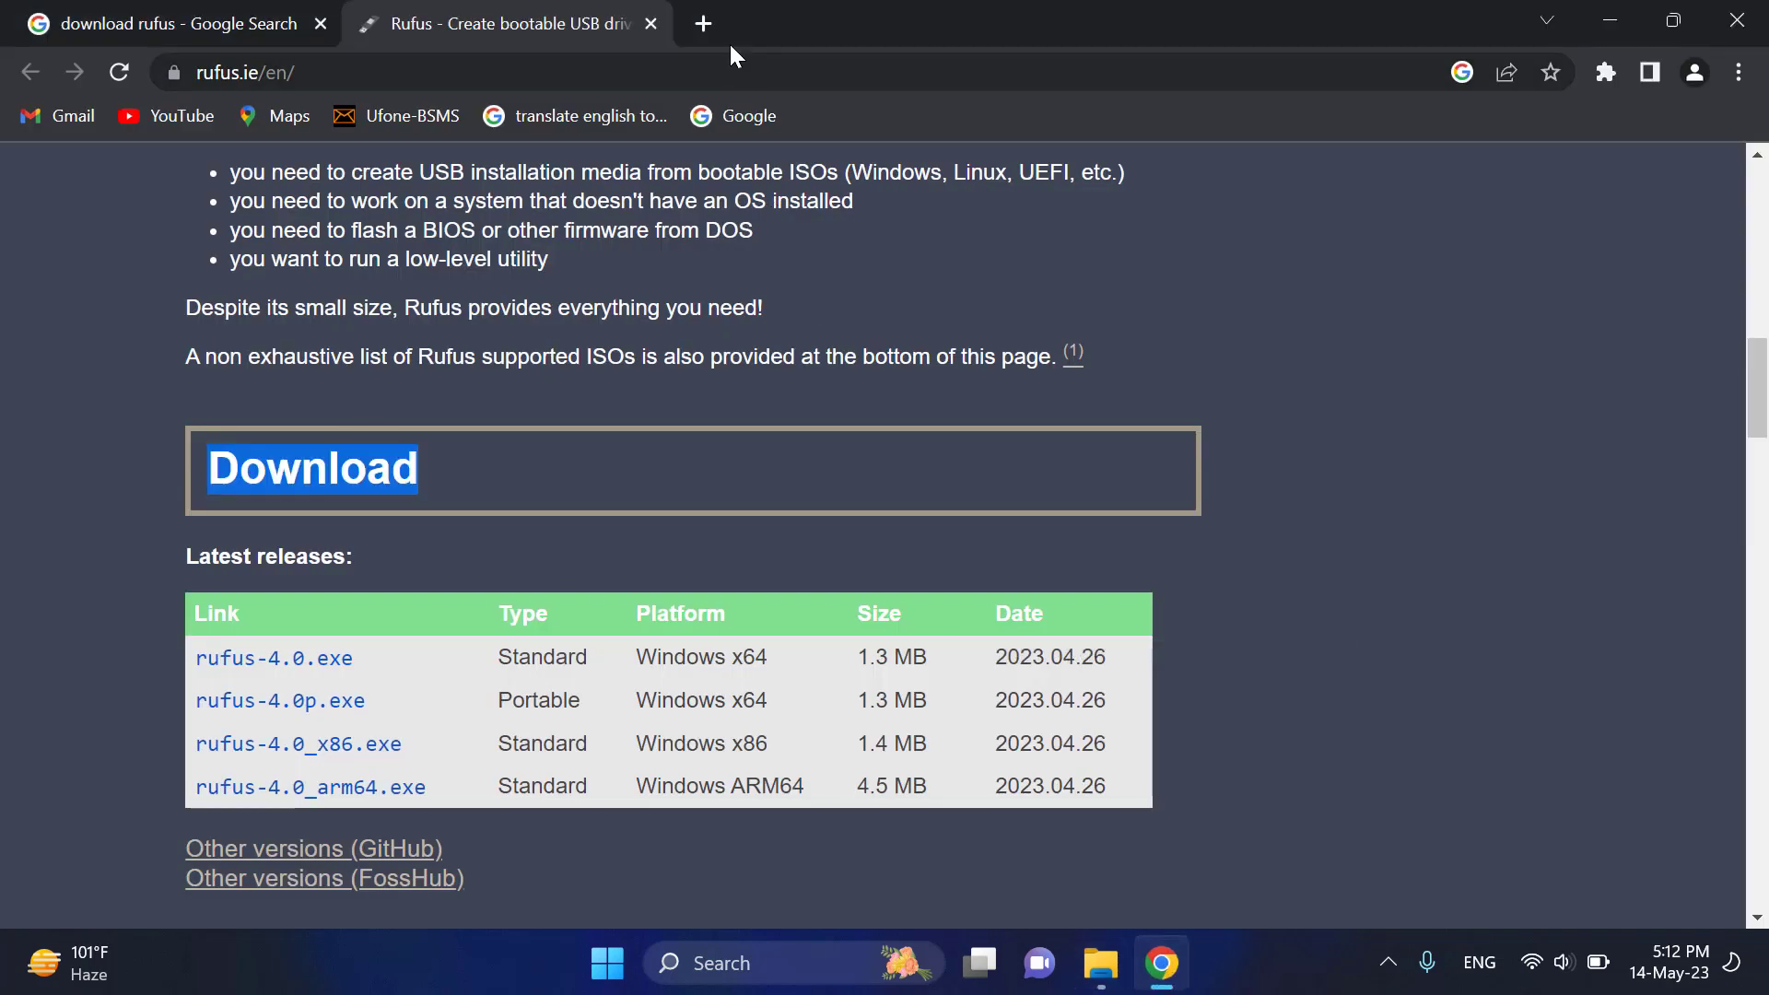
{"action": "left_click", "coordinate": [704, 23]}
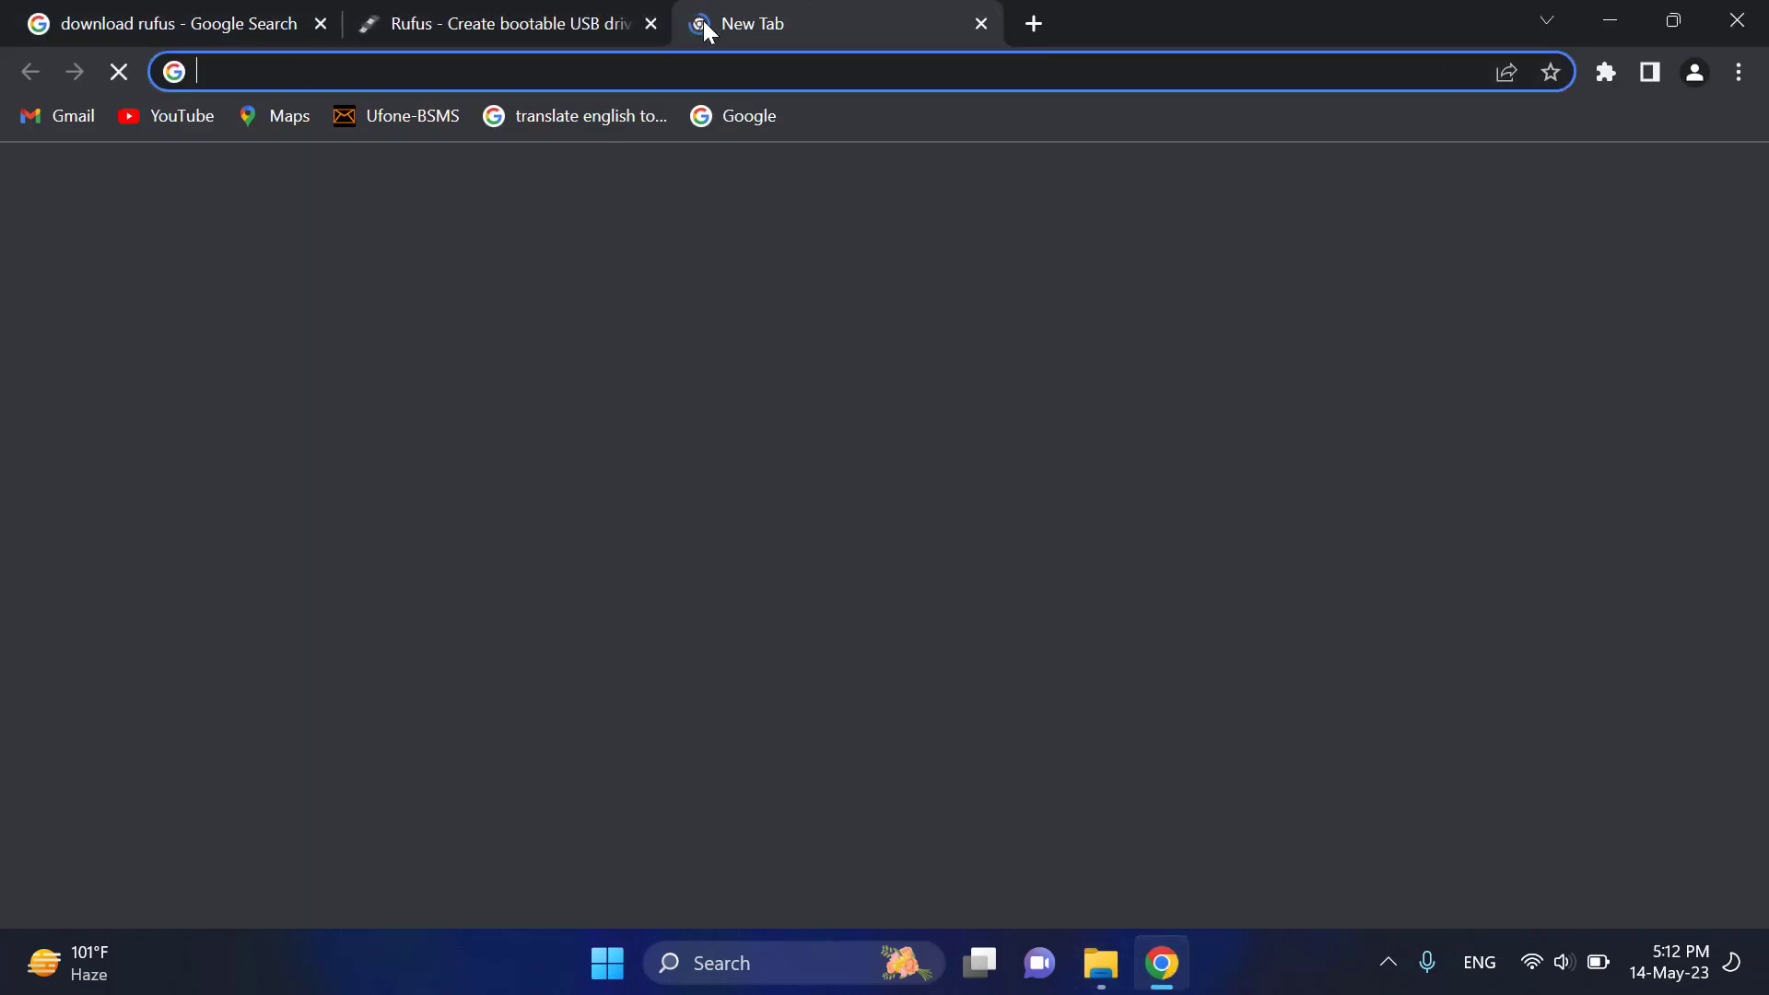
{"action": "type", "text": "down"}
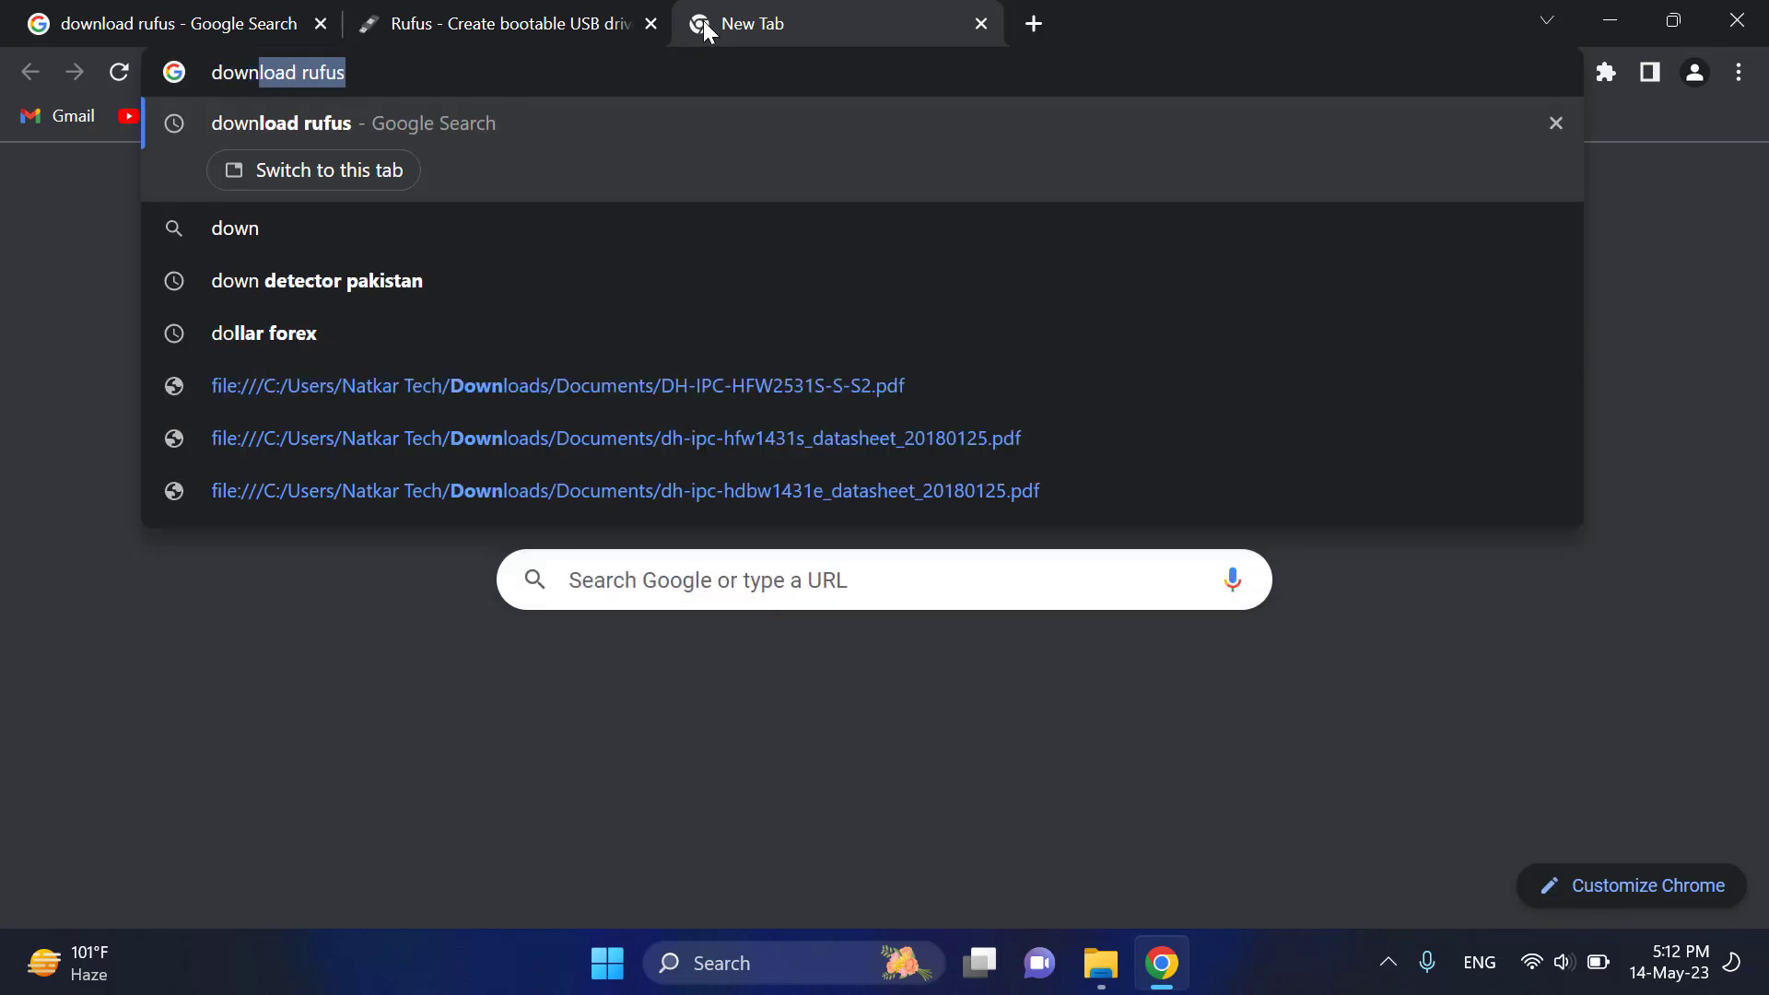
{"action": "type", "text": "load windows"}
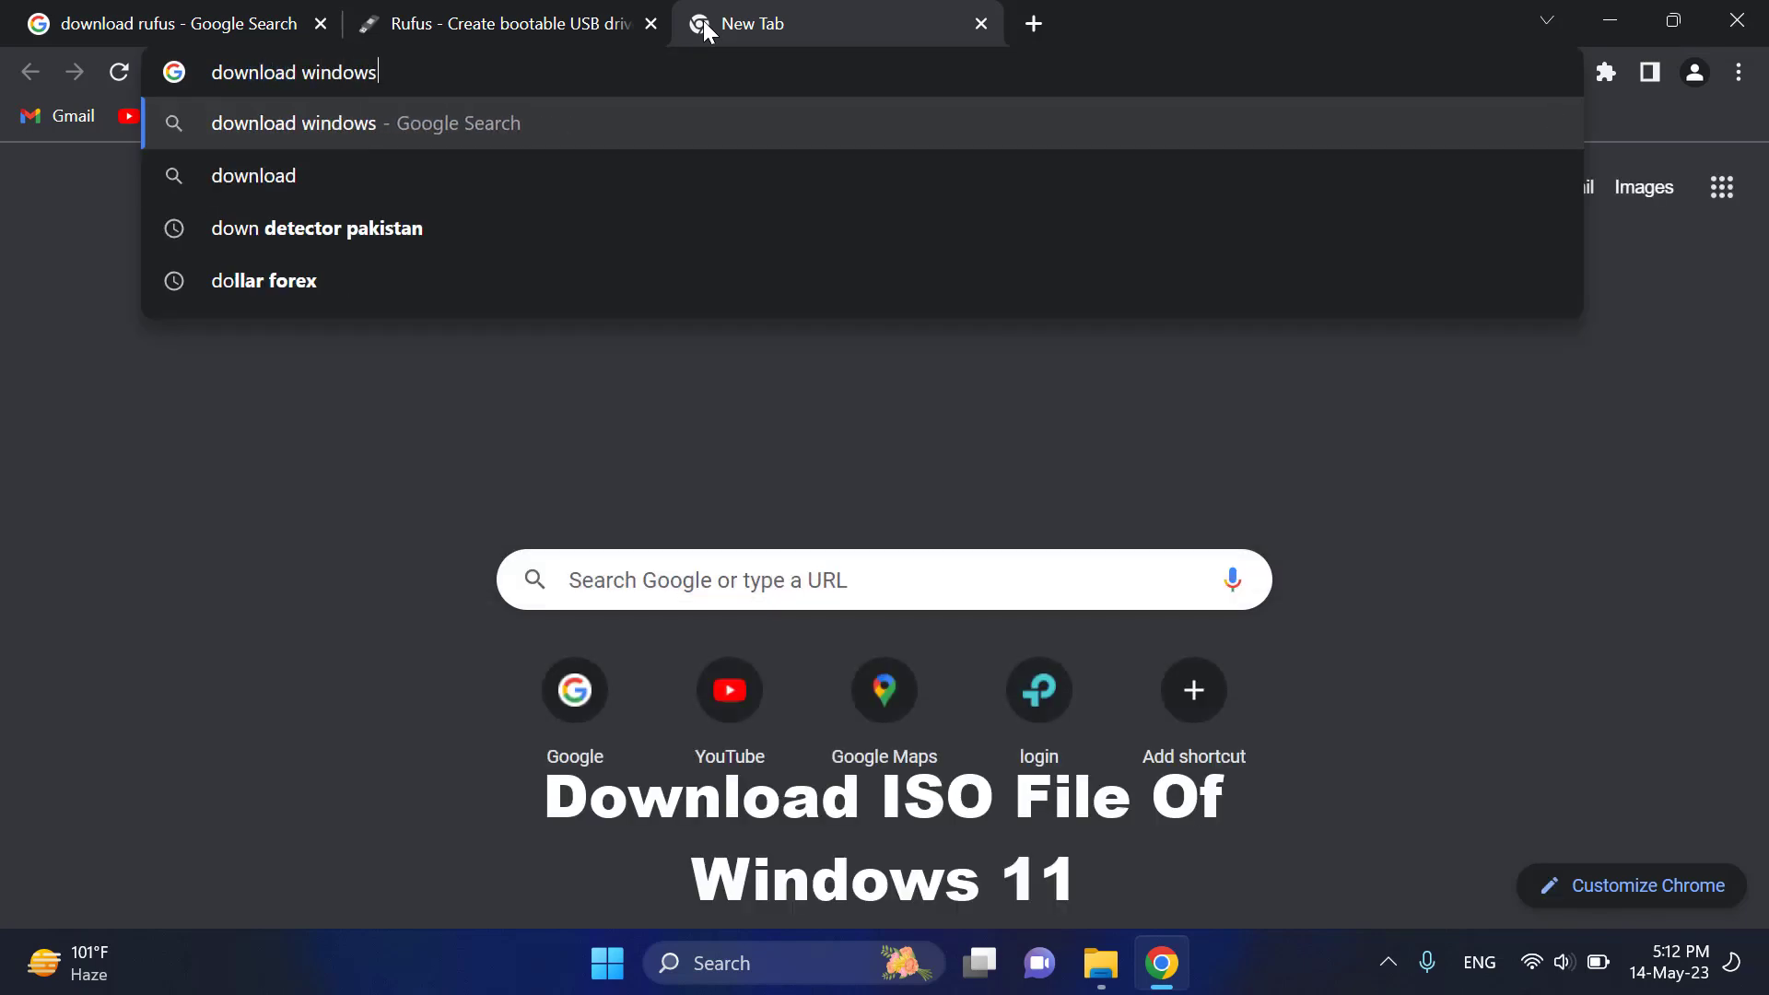
{"action": "type", "text": " 11 iso "}
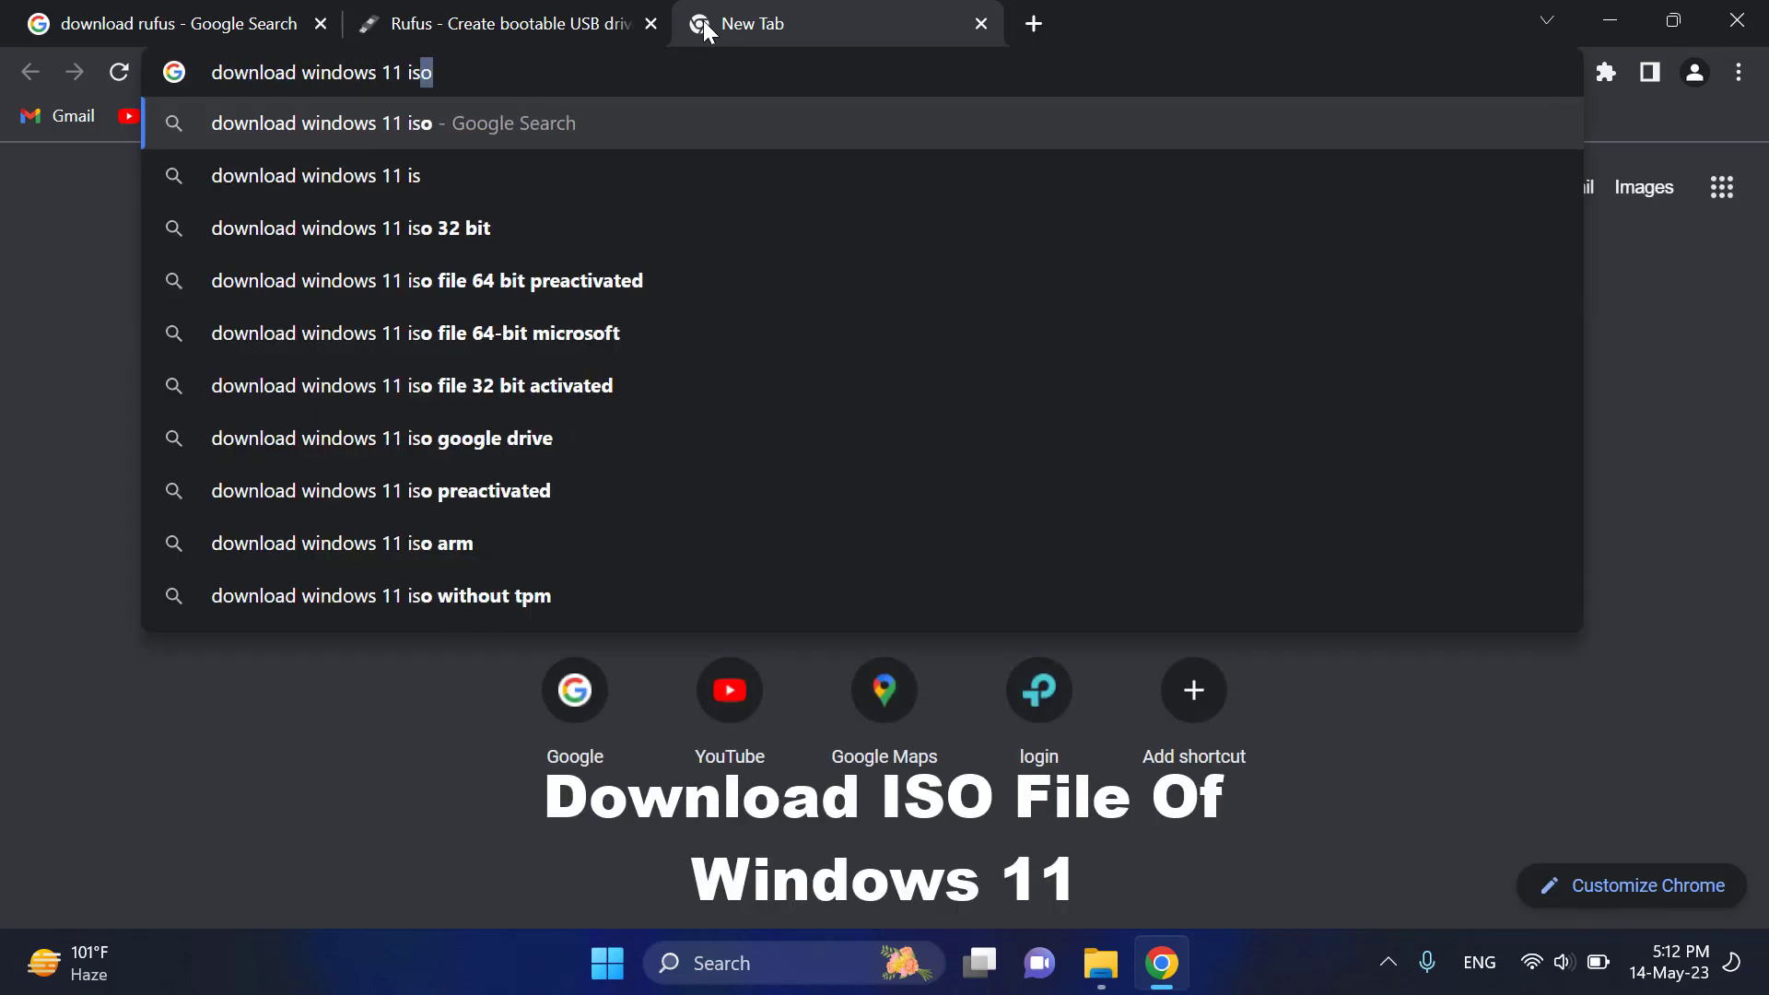
{"action": "type", "text": "file"}
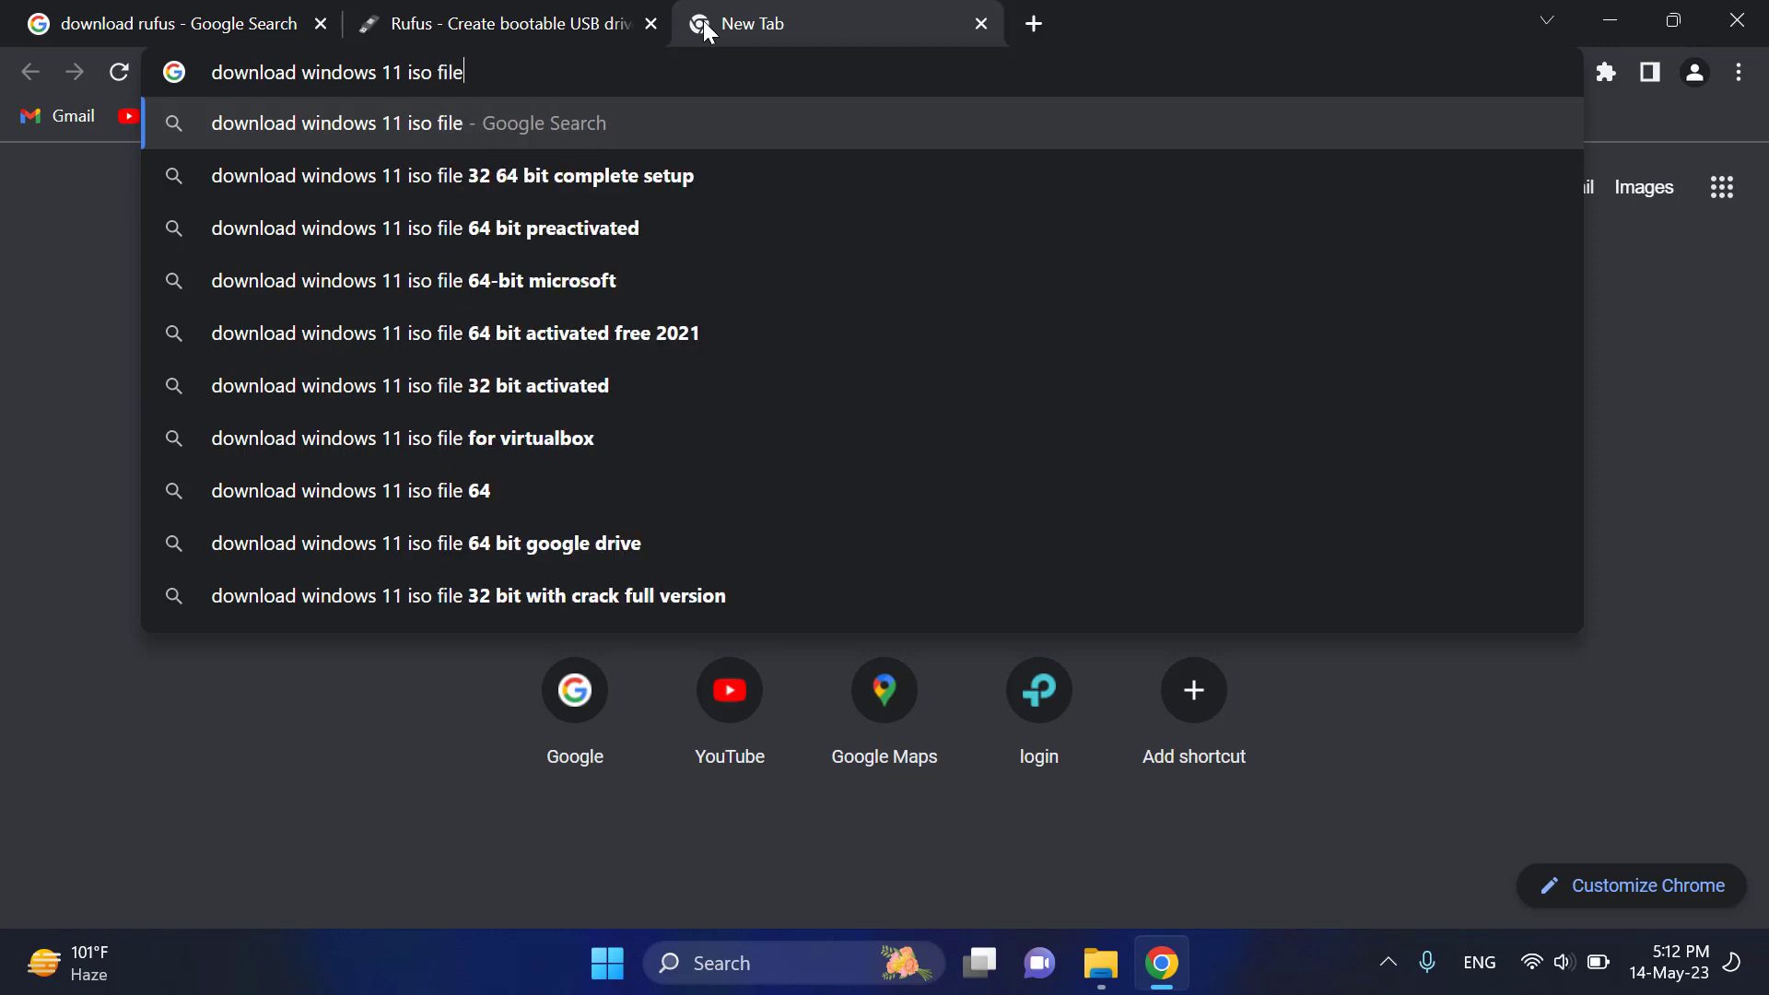
{"action": "key", "text": "Return"}
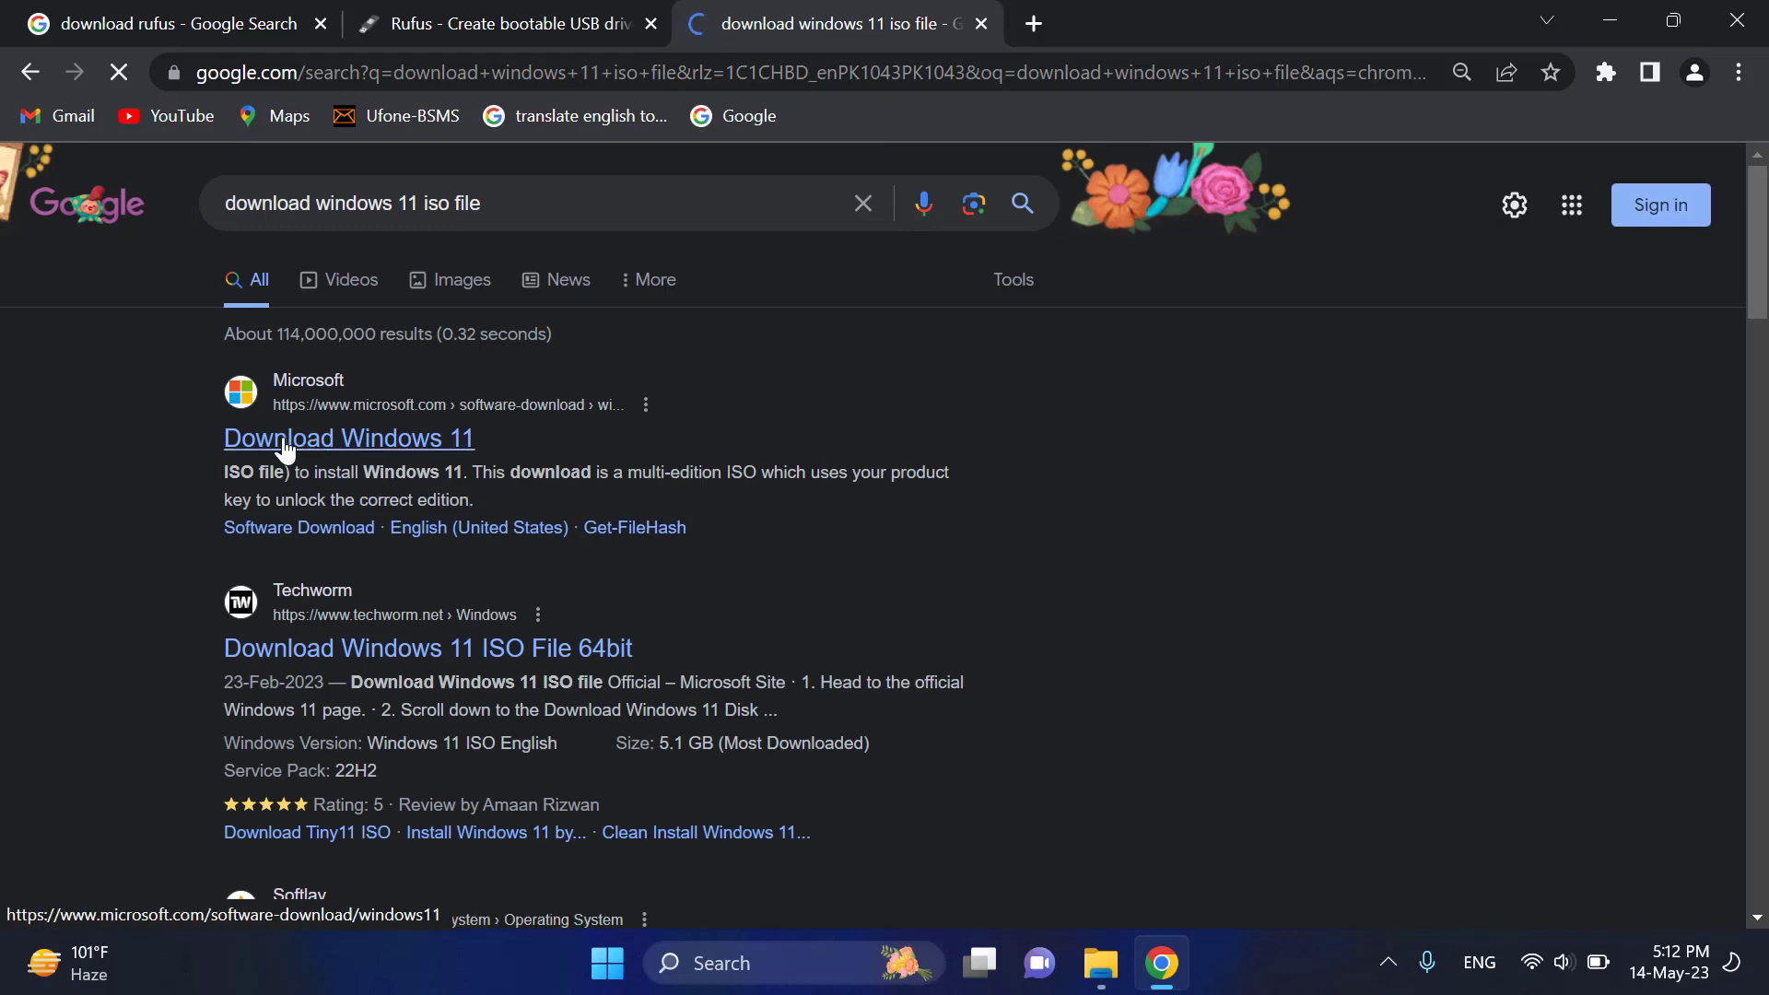
- Open Microsoft's Download Windows 11 search result in a new tab and switch to it
{"action": "right_click", "coordinate": [351, 449]}
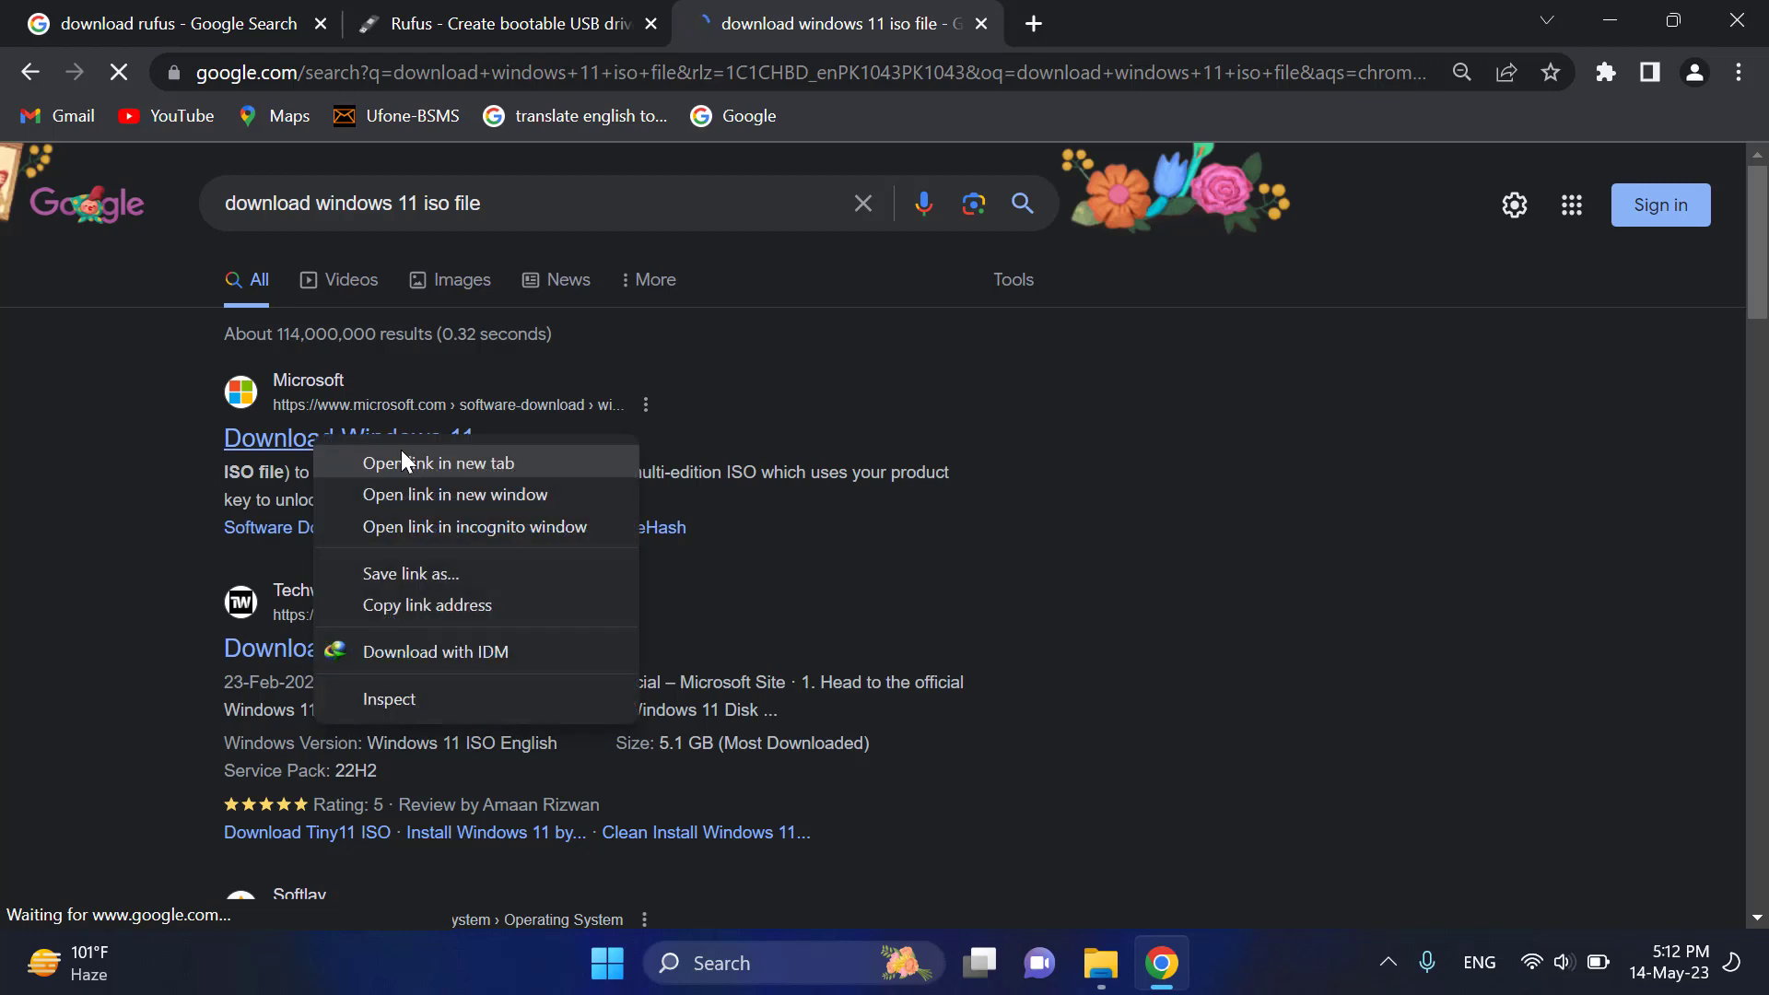
{"action": "left_click", "coordinate": [410, 459]}
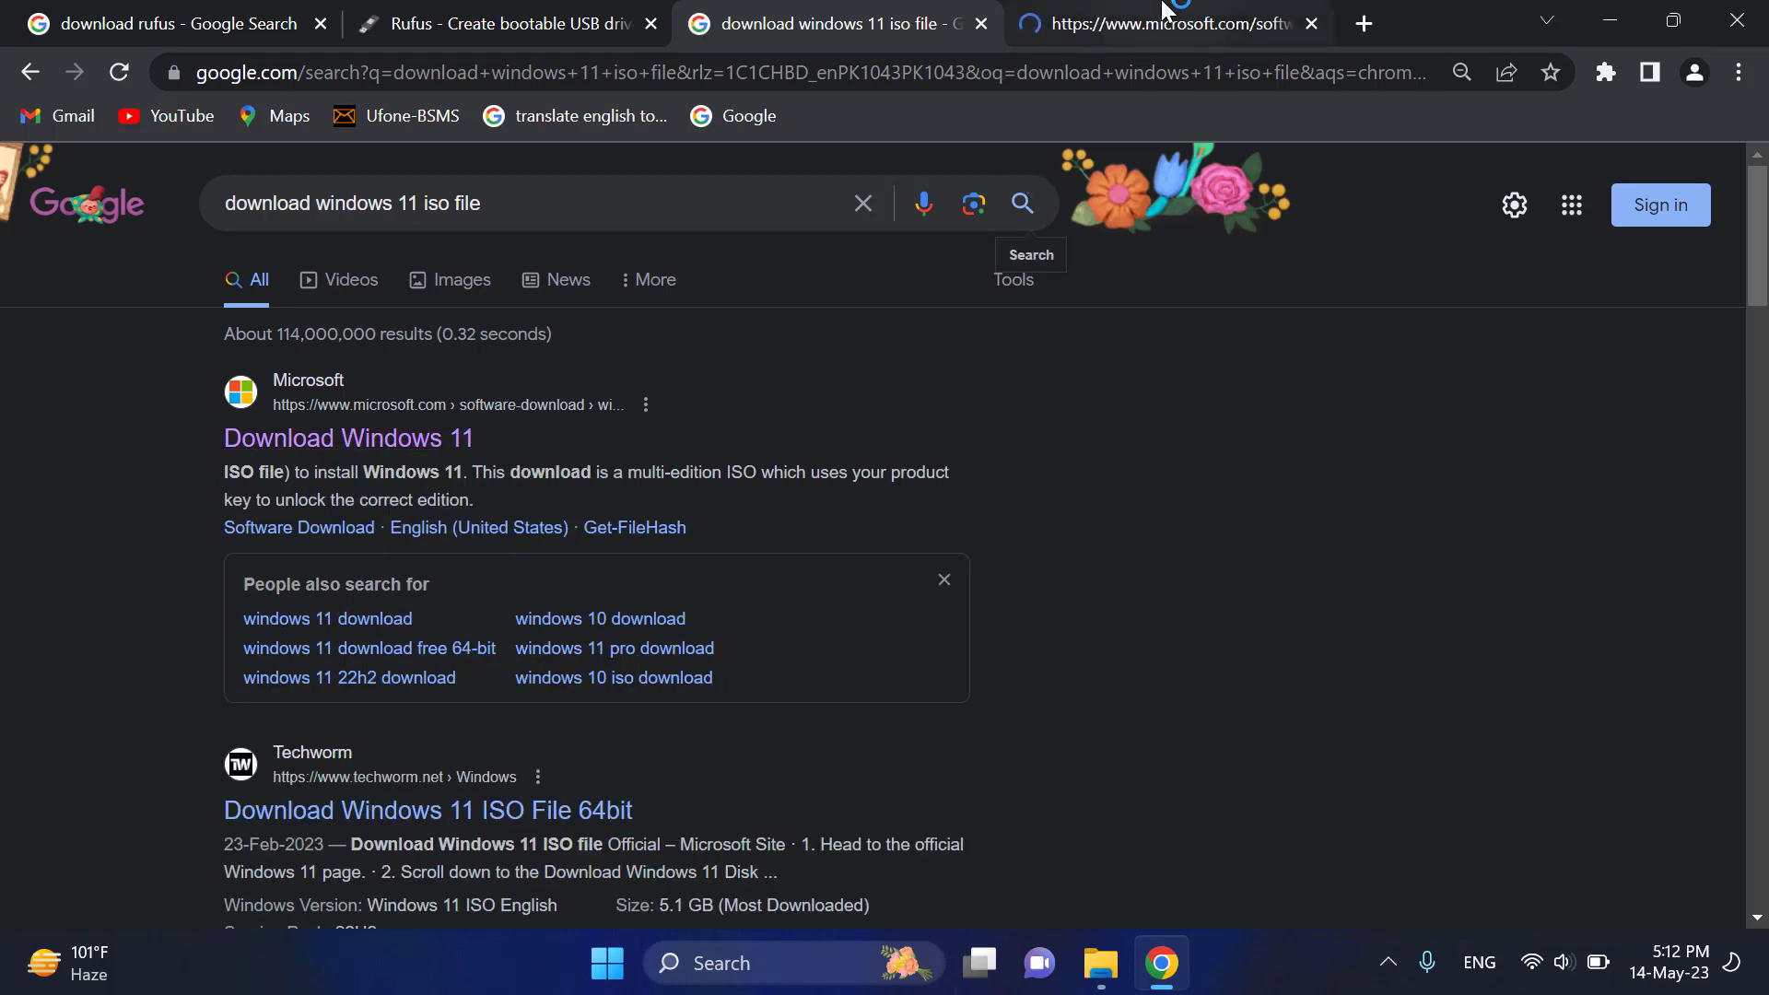
{"action": "left_click", "coordinate": [1069, 20]}
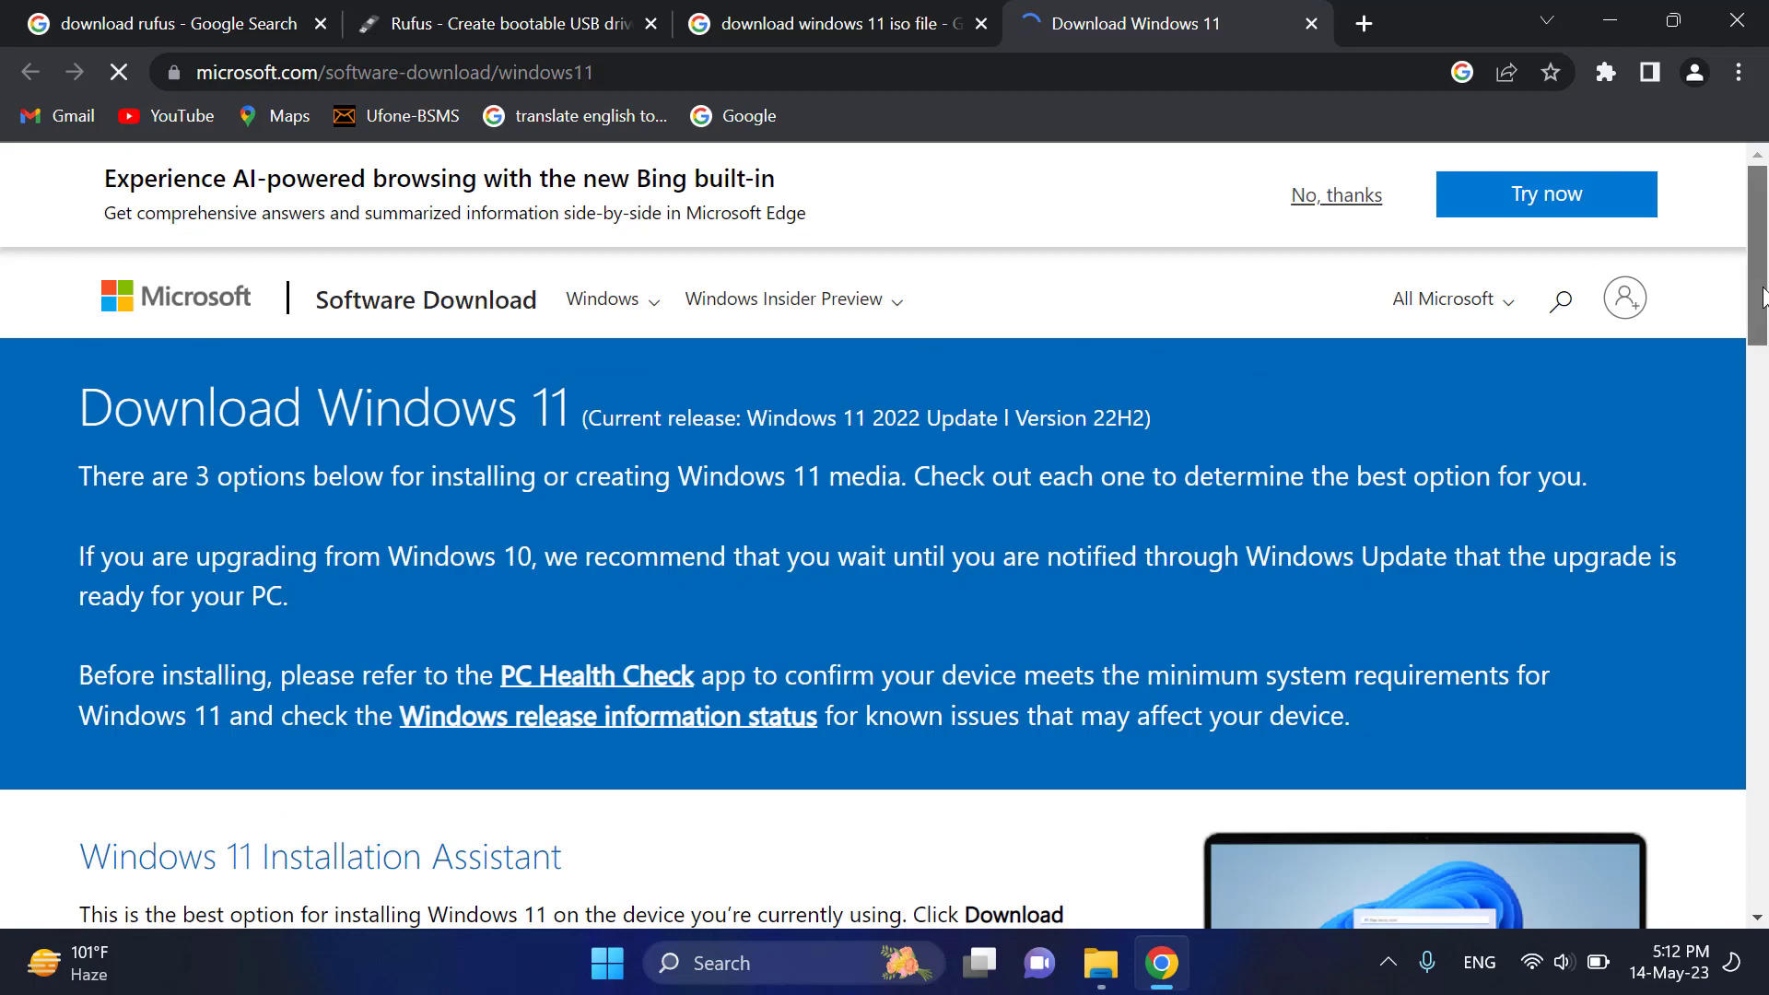
- Request the Windows 11 (multi-edition ISO for x64 devices) download in the Disk Image (ISO) section
{"action": "left_click_drag", "start_coordinate": [1762, 304], "coordinate": [1764, 574]}
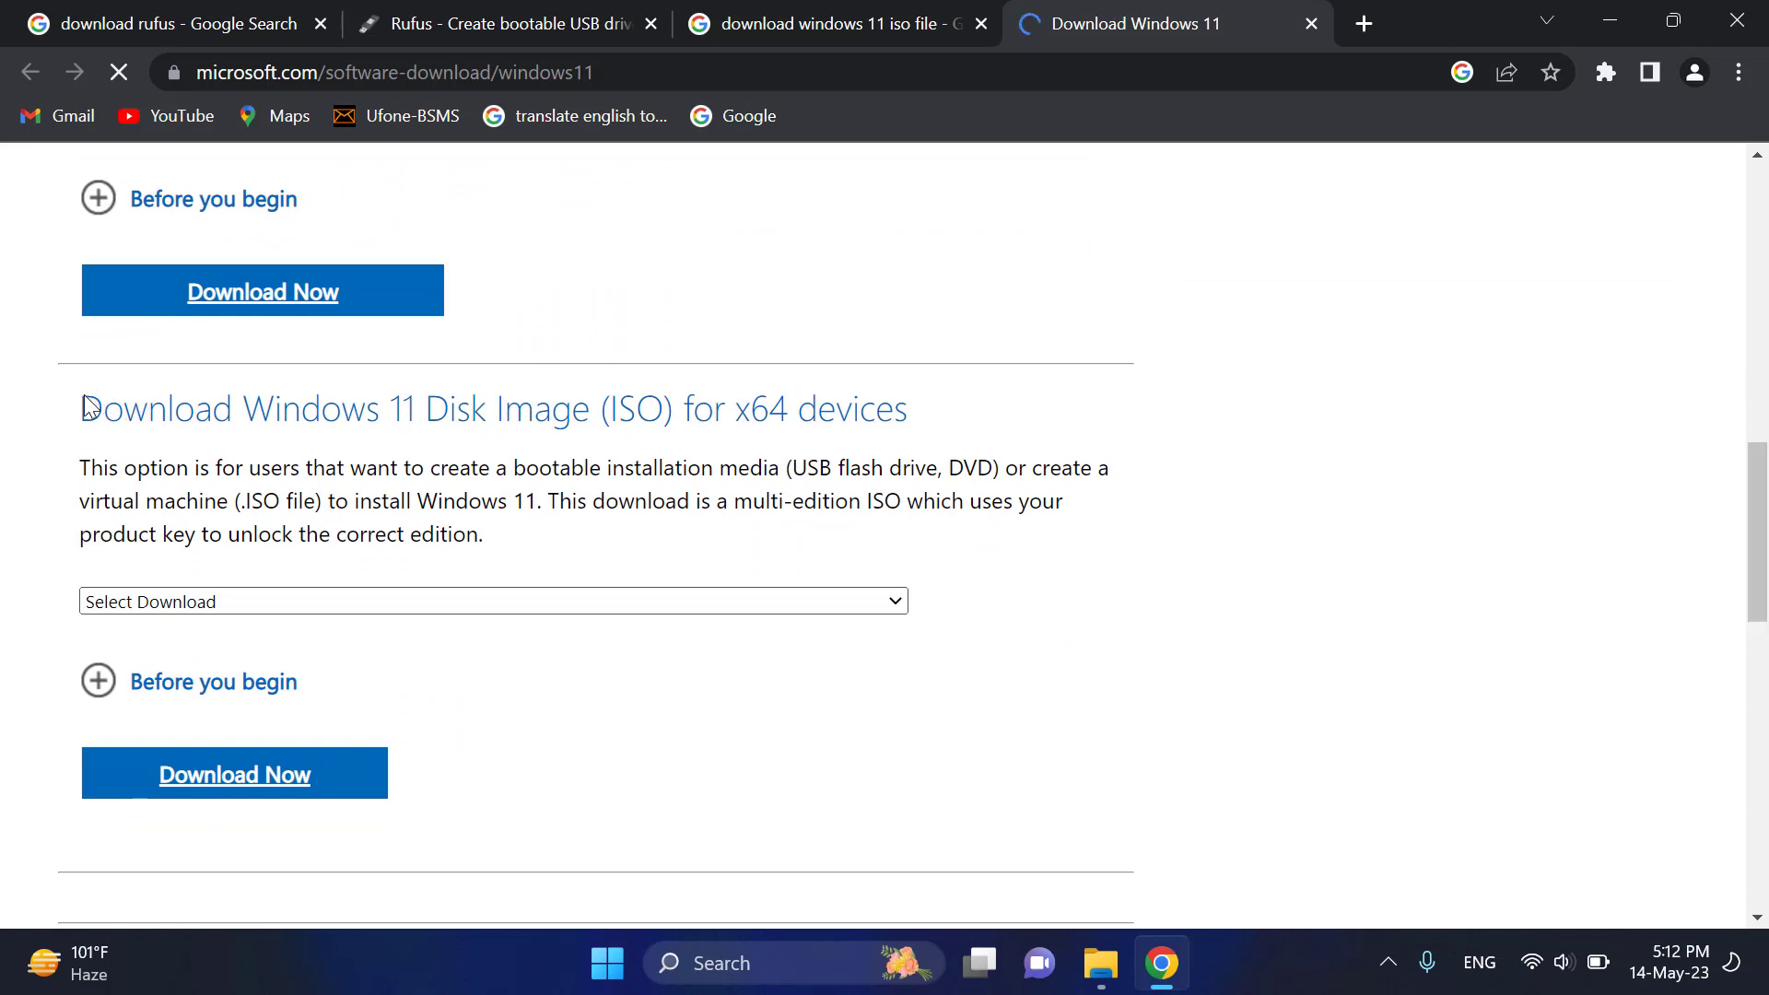
{"action": "left_click_drag", "start_coordinate": [79, 409], "coordinate": [936, 433]}
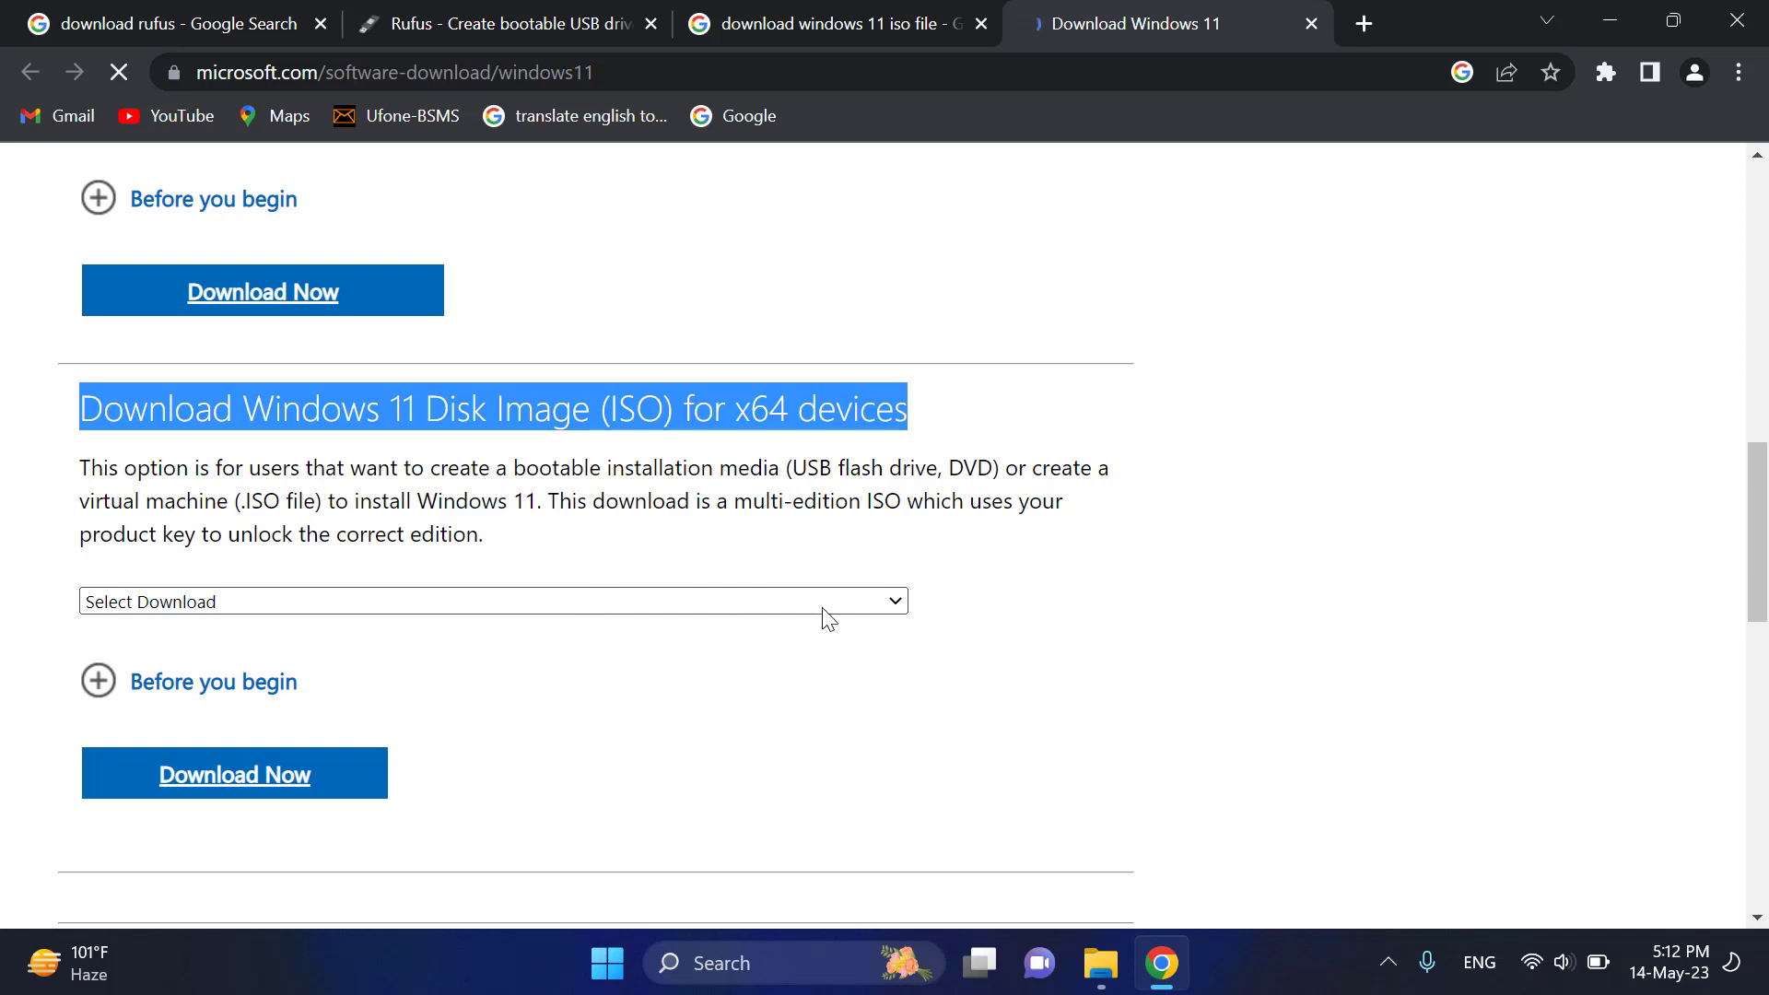
{"action": "left_click", "coordinate": [897, 604]}
{"action": "left_click", "coordinate": [894, 603]}
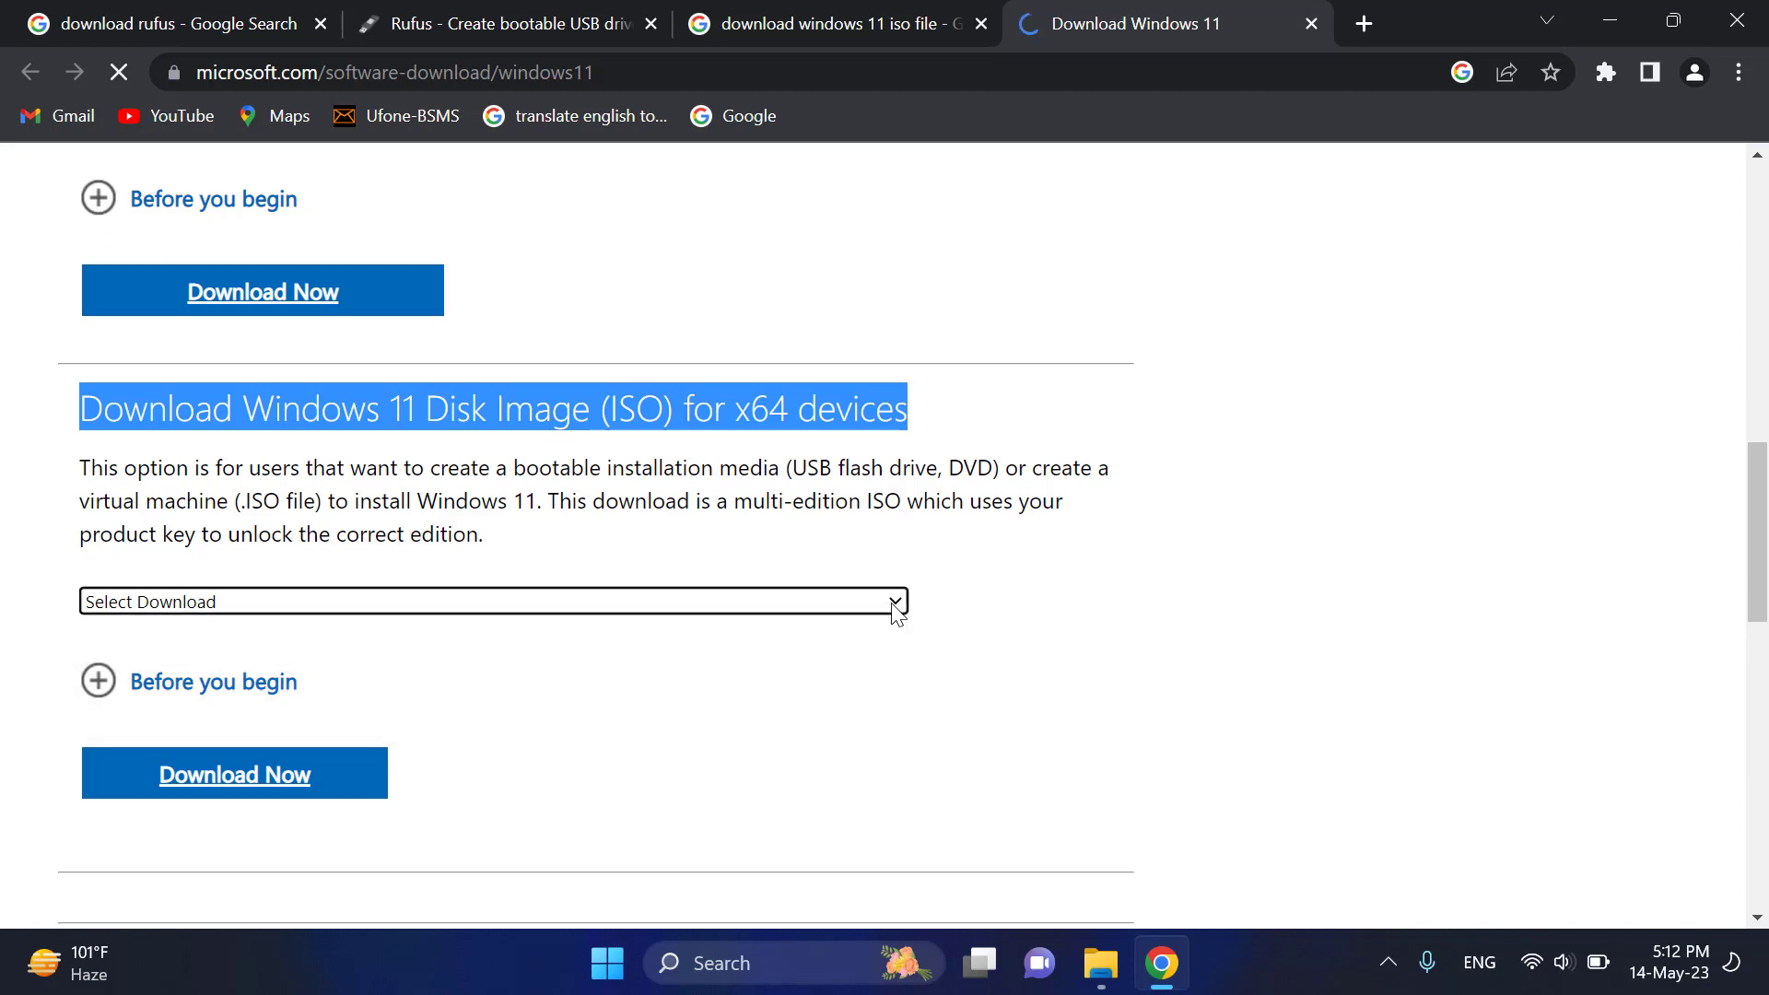
{"action": "left_click", "coordinate": [893, 604]}
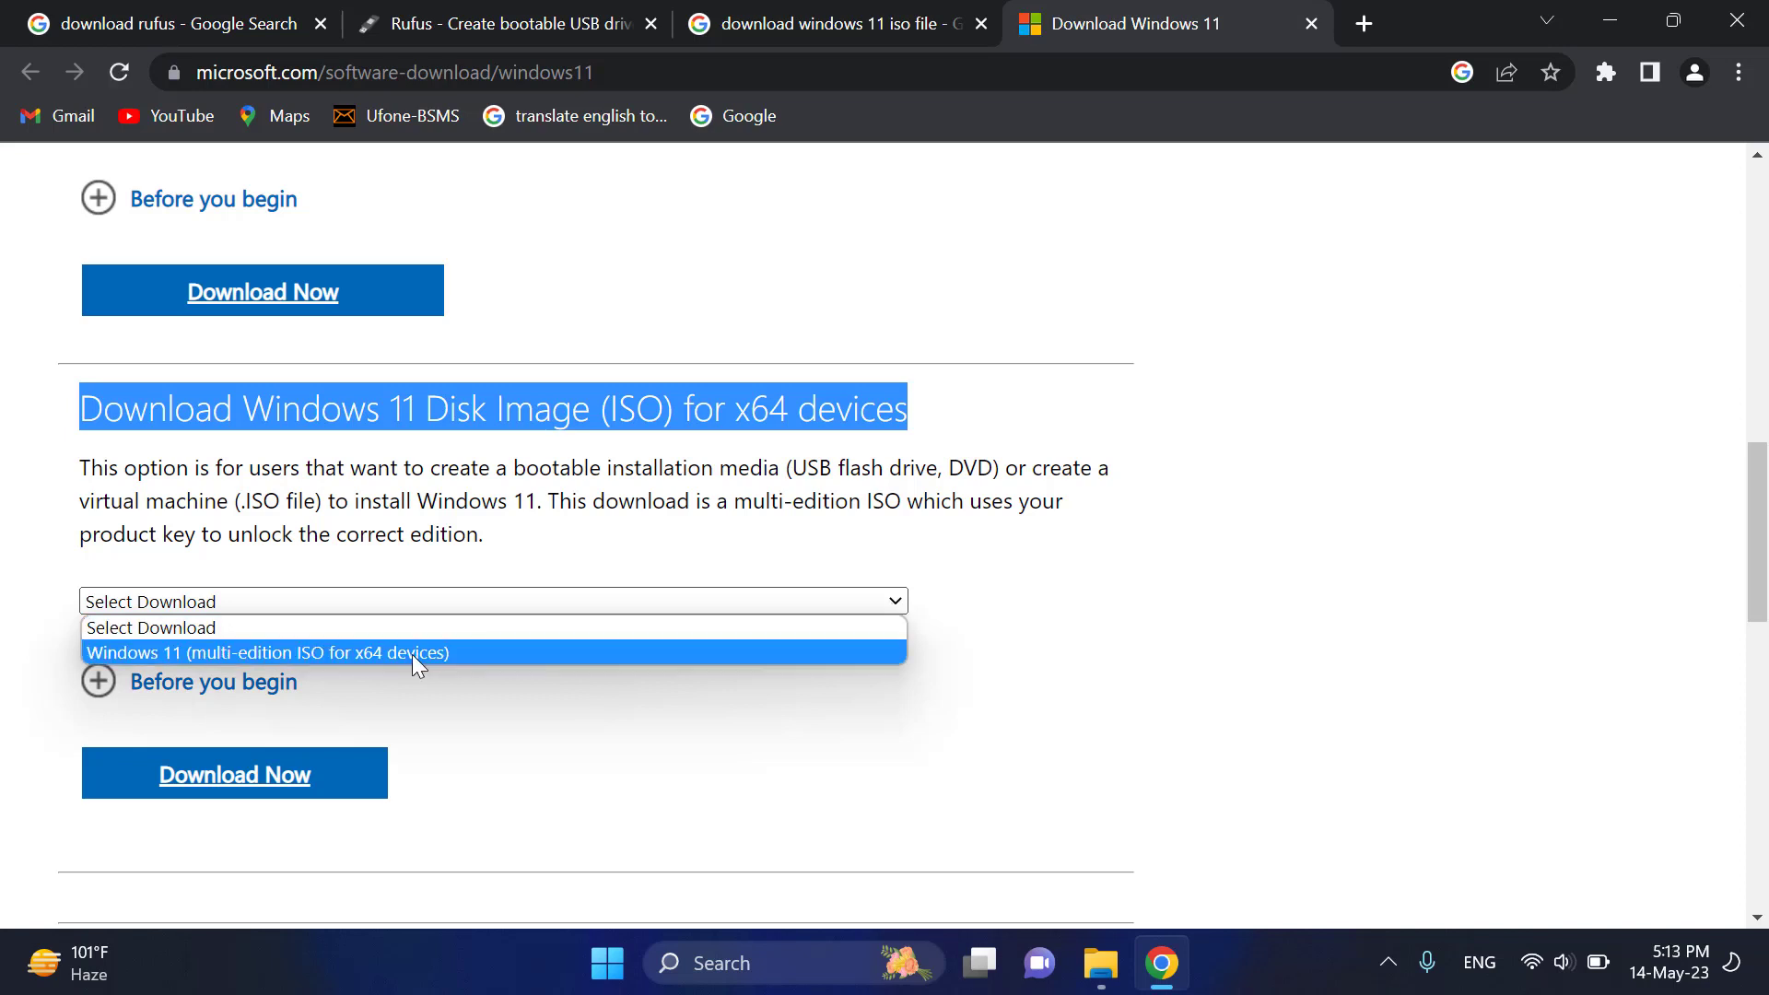
{"action": "left_click", "coordinate": [322, 653]}
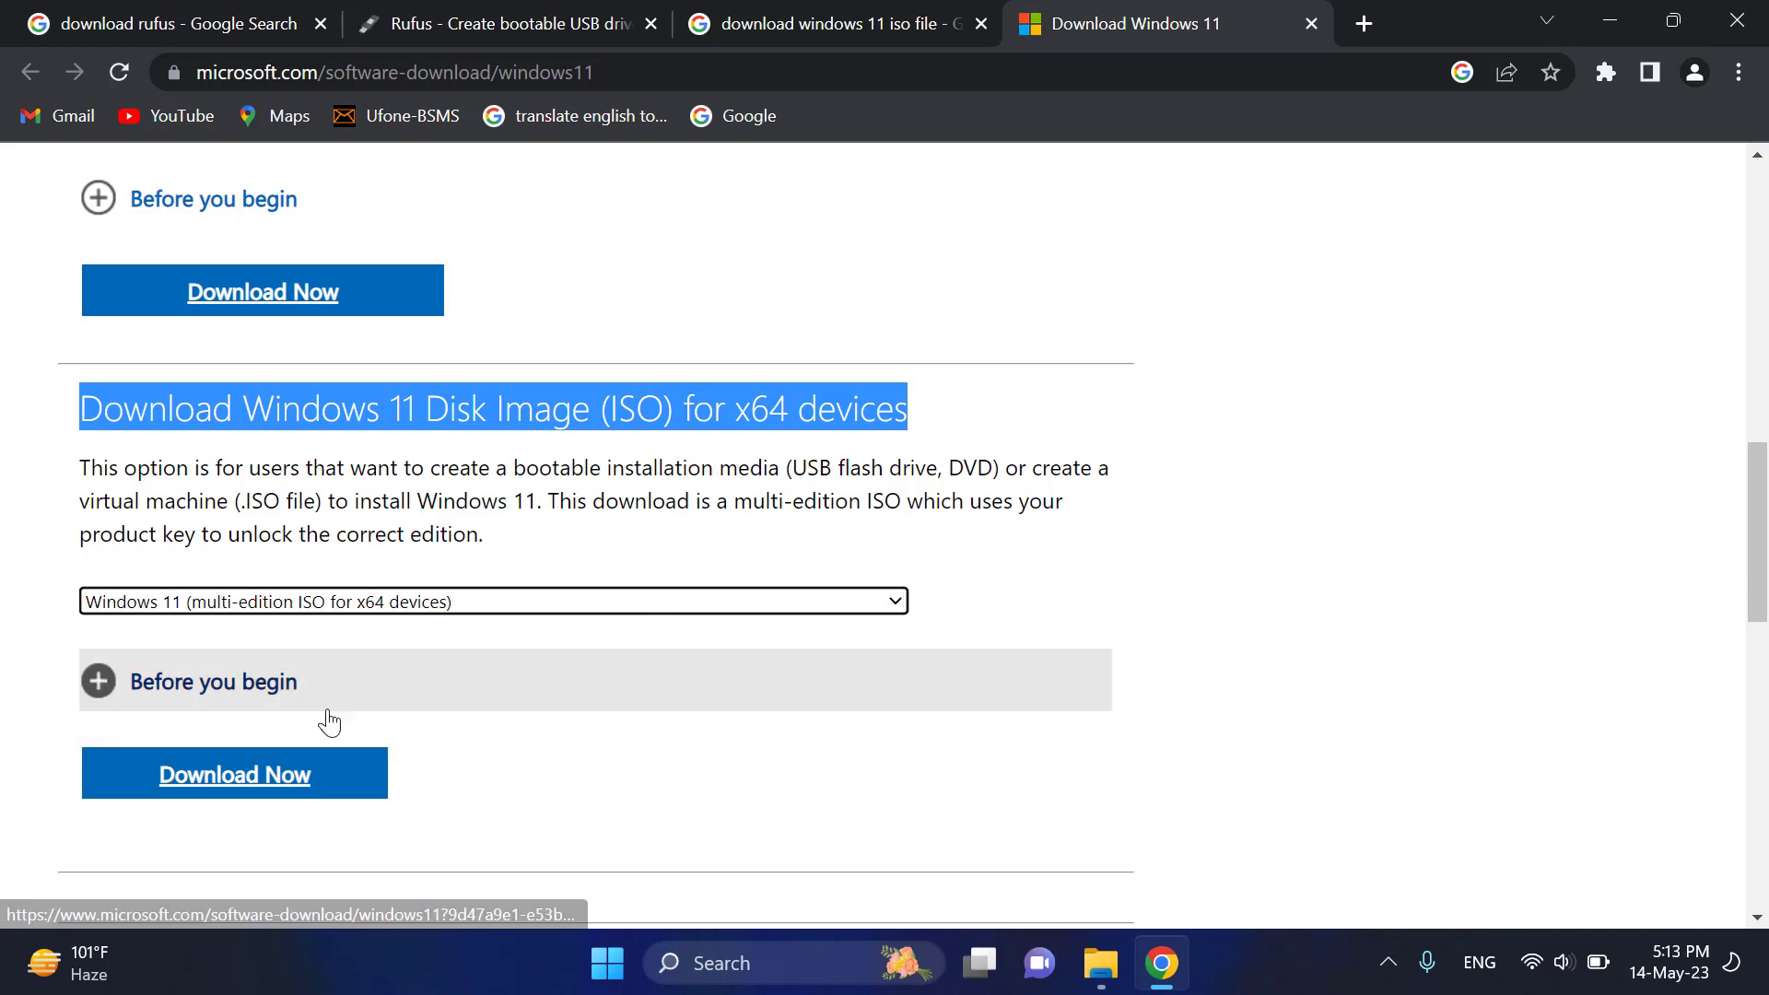
{"action": "left_click", "coordinate": [239, 780]}
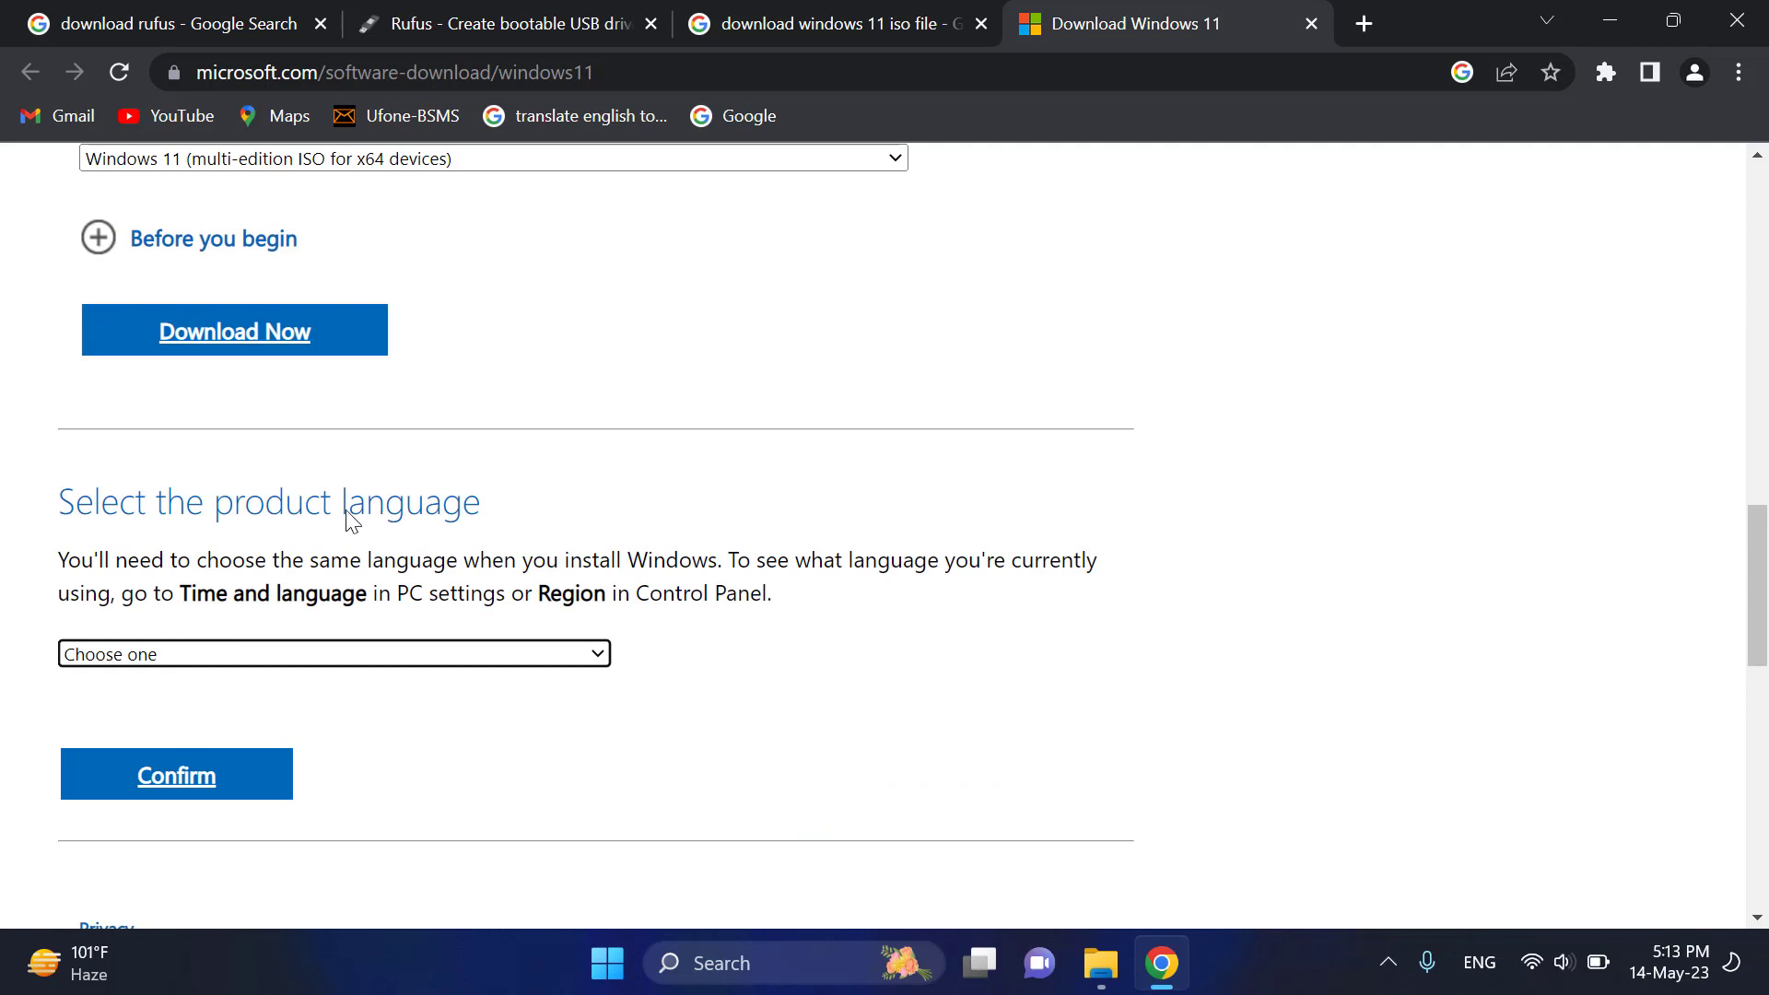
- Choose English (United States) as the product language and confirm it to generate the download link
{"action": "left_click", "coordinate": [430, 655]}
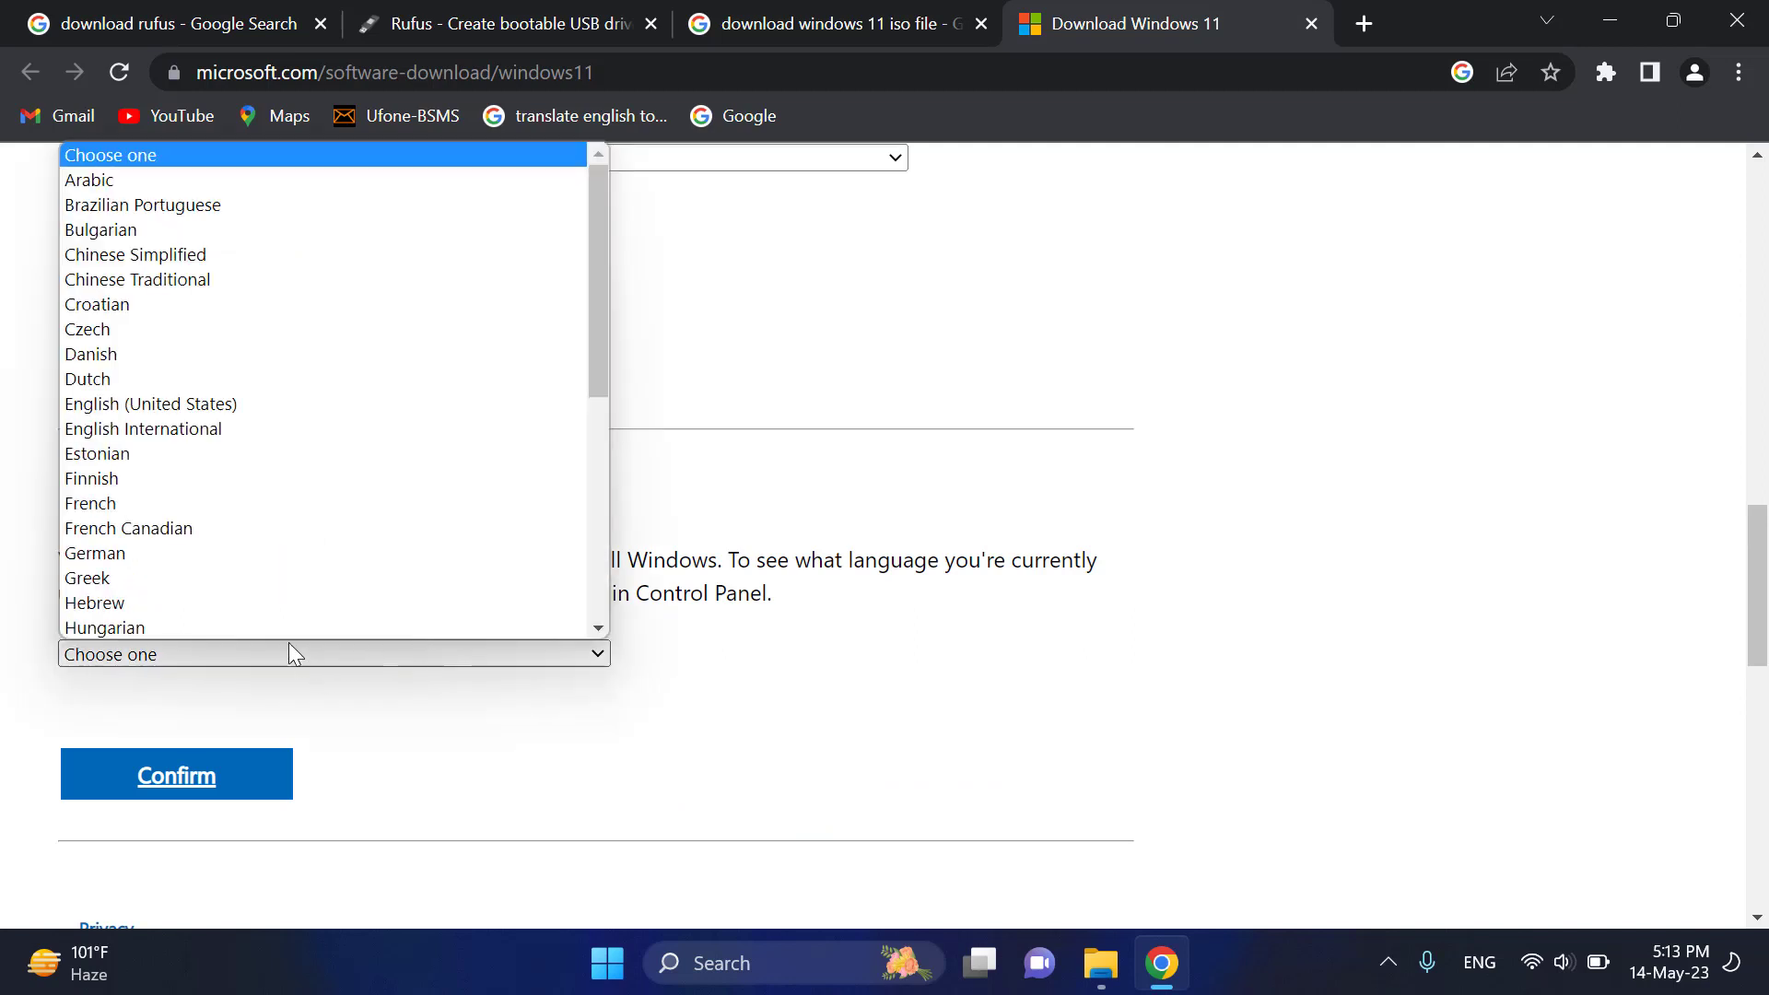
{"action": "left_click", "coordinate": [217, 405]}
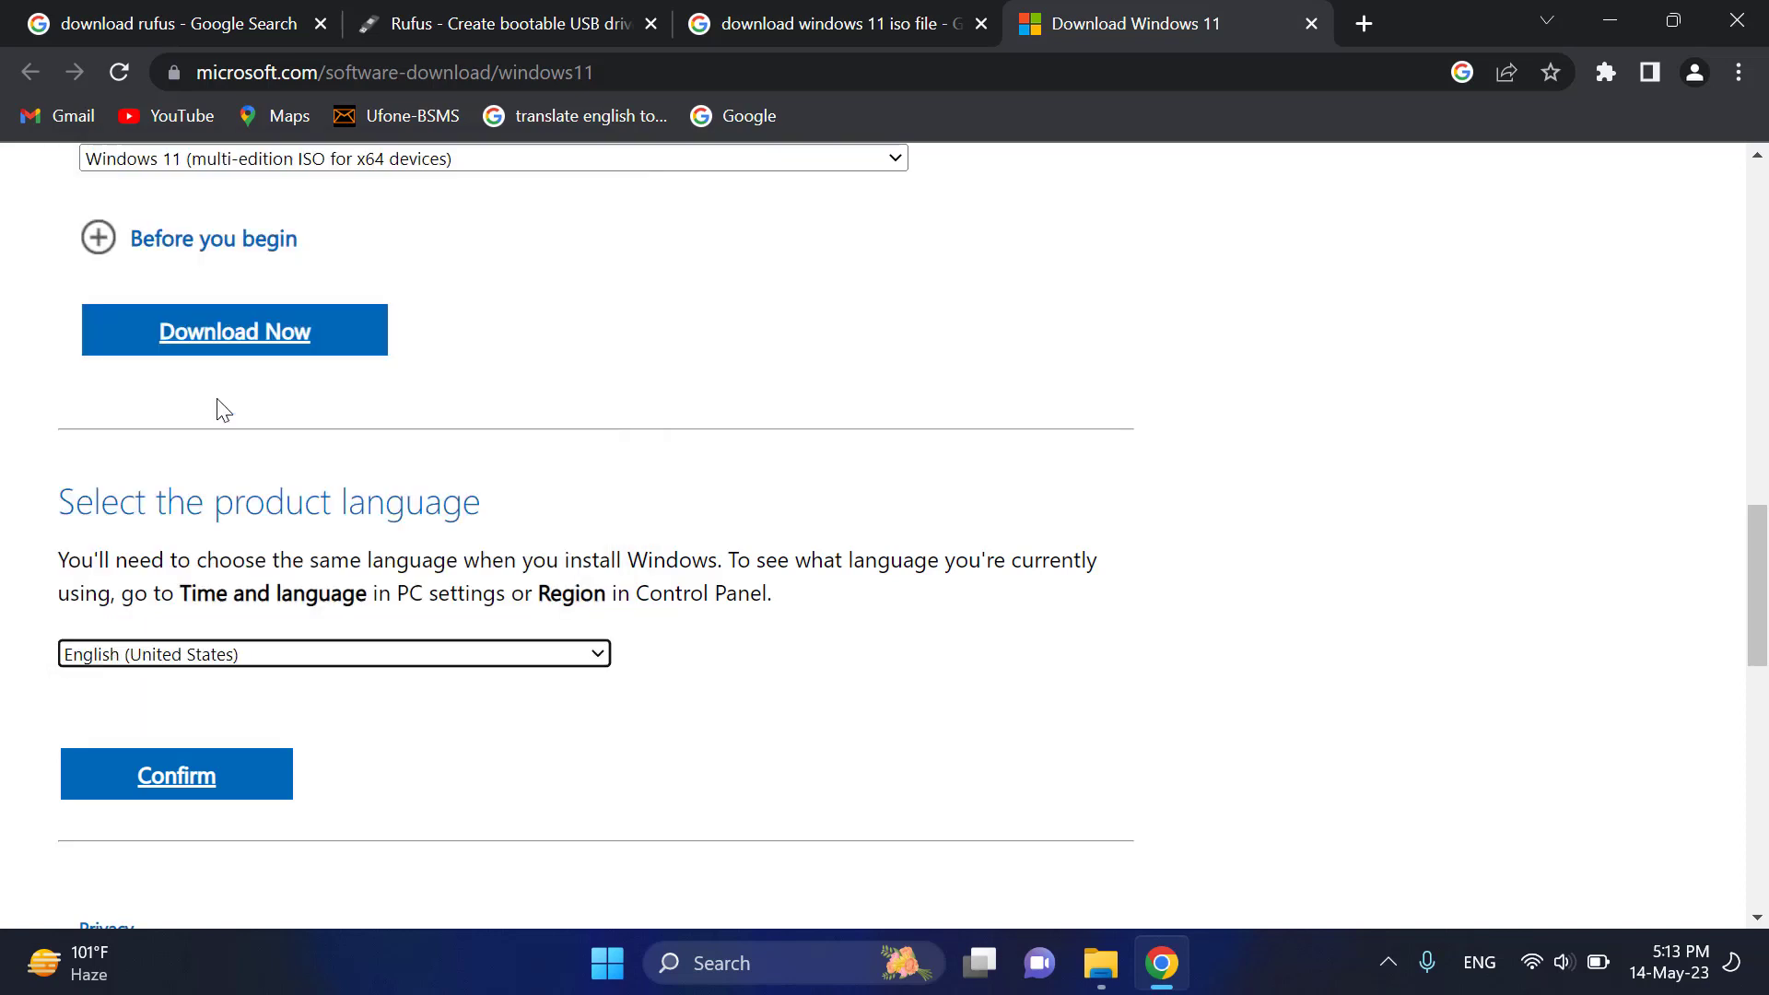
{"action": "left_click", "coordinate": [164, 793]}
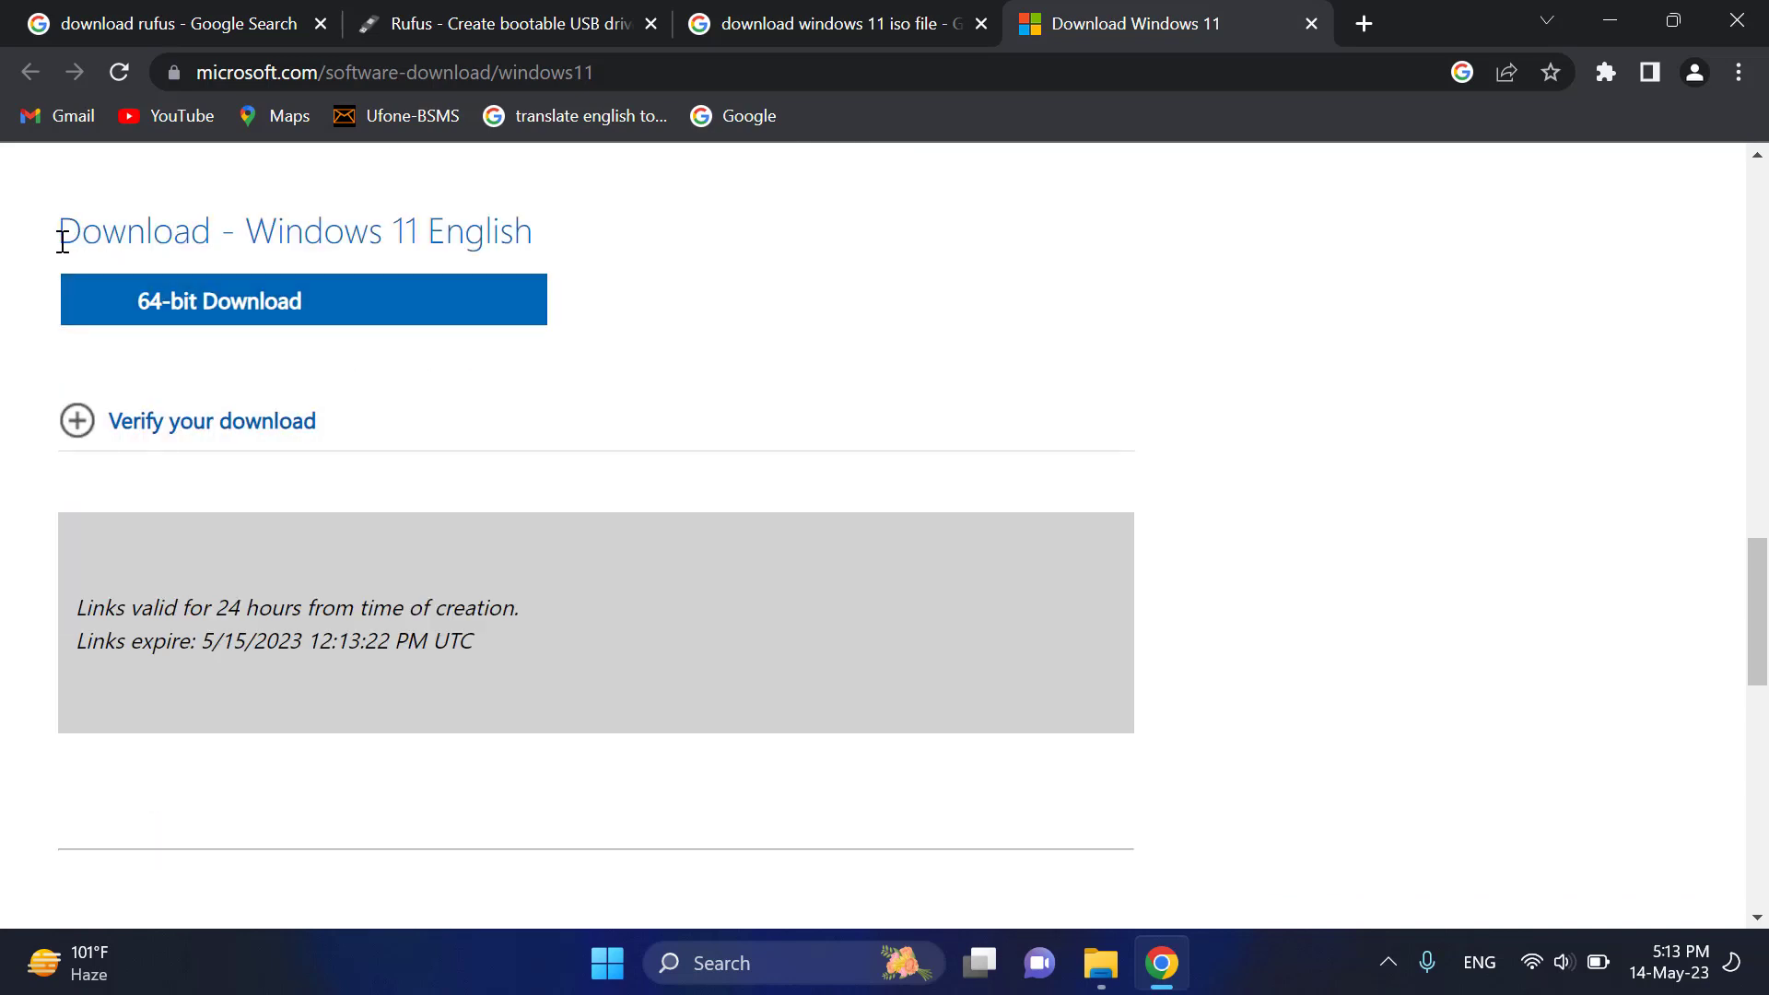
{"action": "left_click_drag", "start_coordinate": [62, 242], "coordinate": [576, 260]}
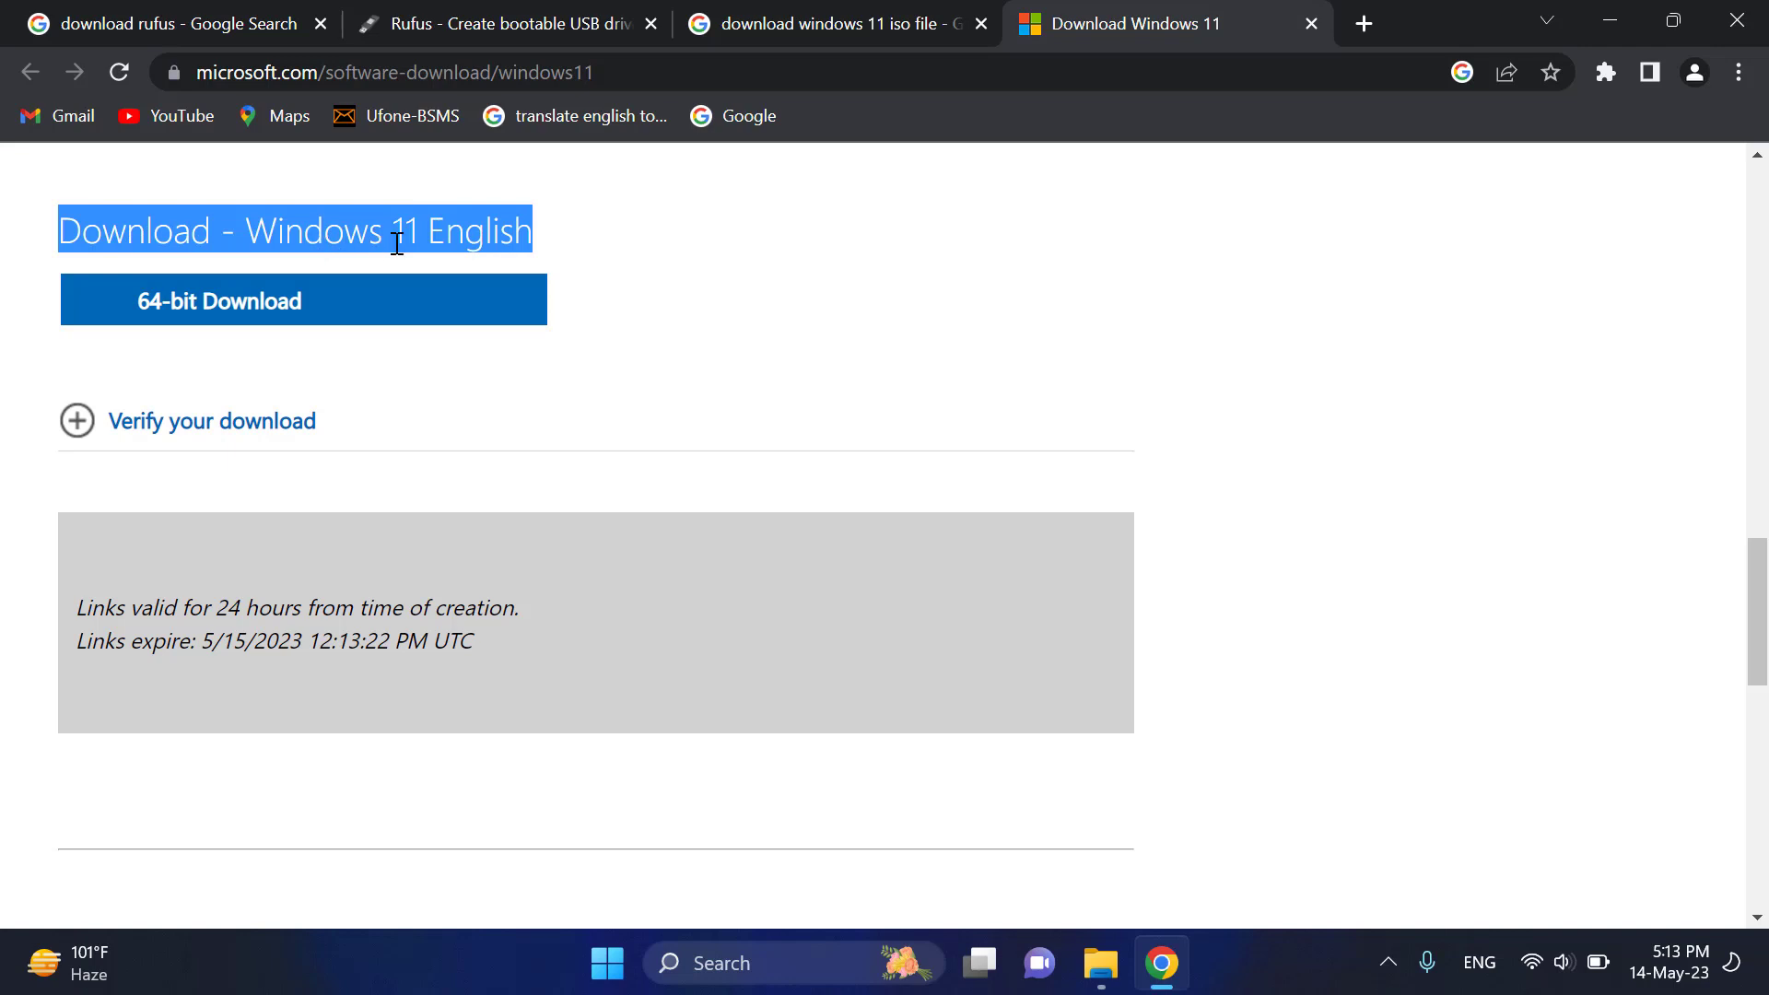
{"action": "left_click", "coordinate": [563, 253]}
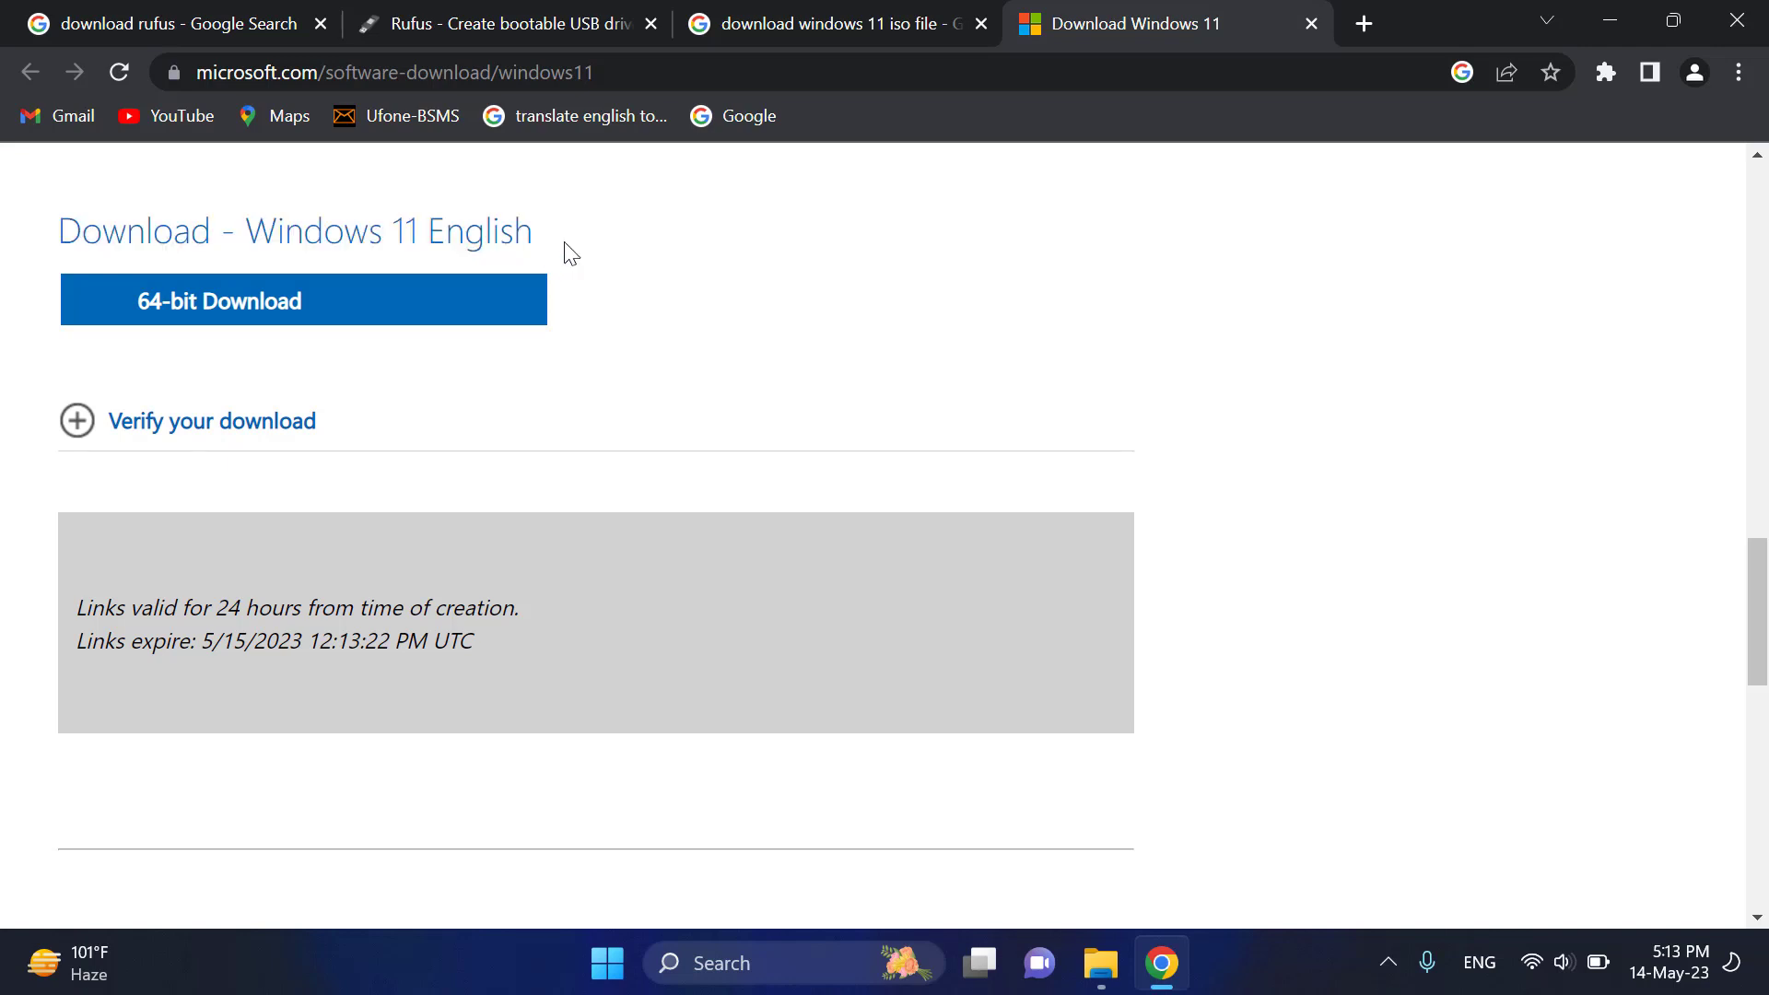
- Start the 64-bit Windows 11 English ISO download and cancel the transfer
{"action": "left_click", "coordinate": [233, 309]}
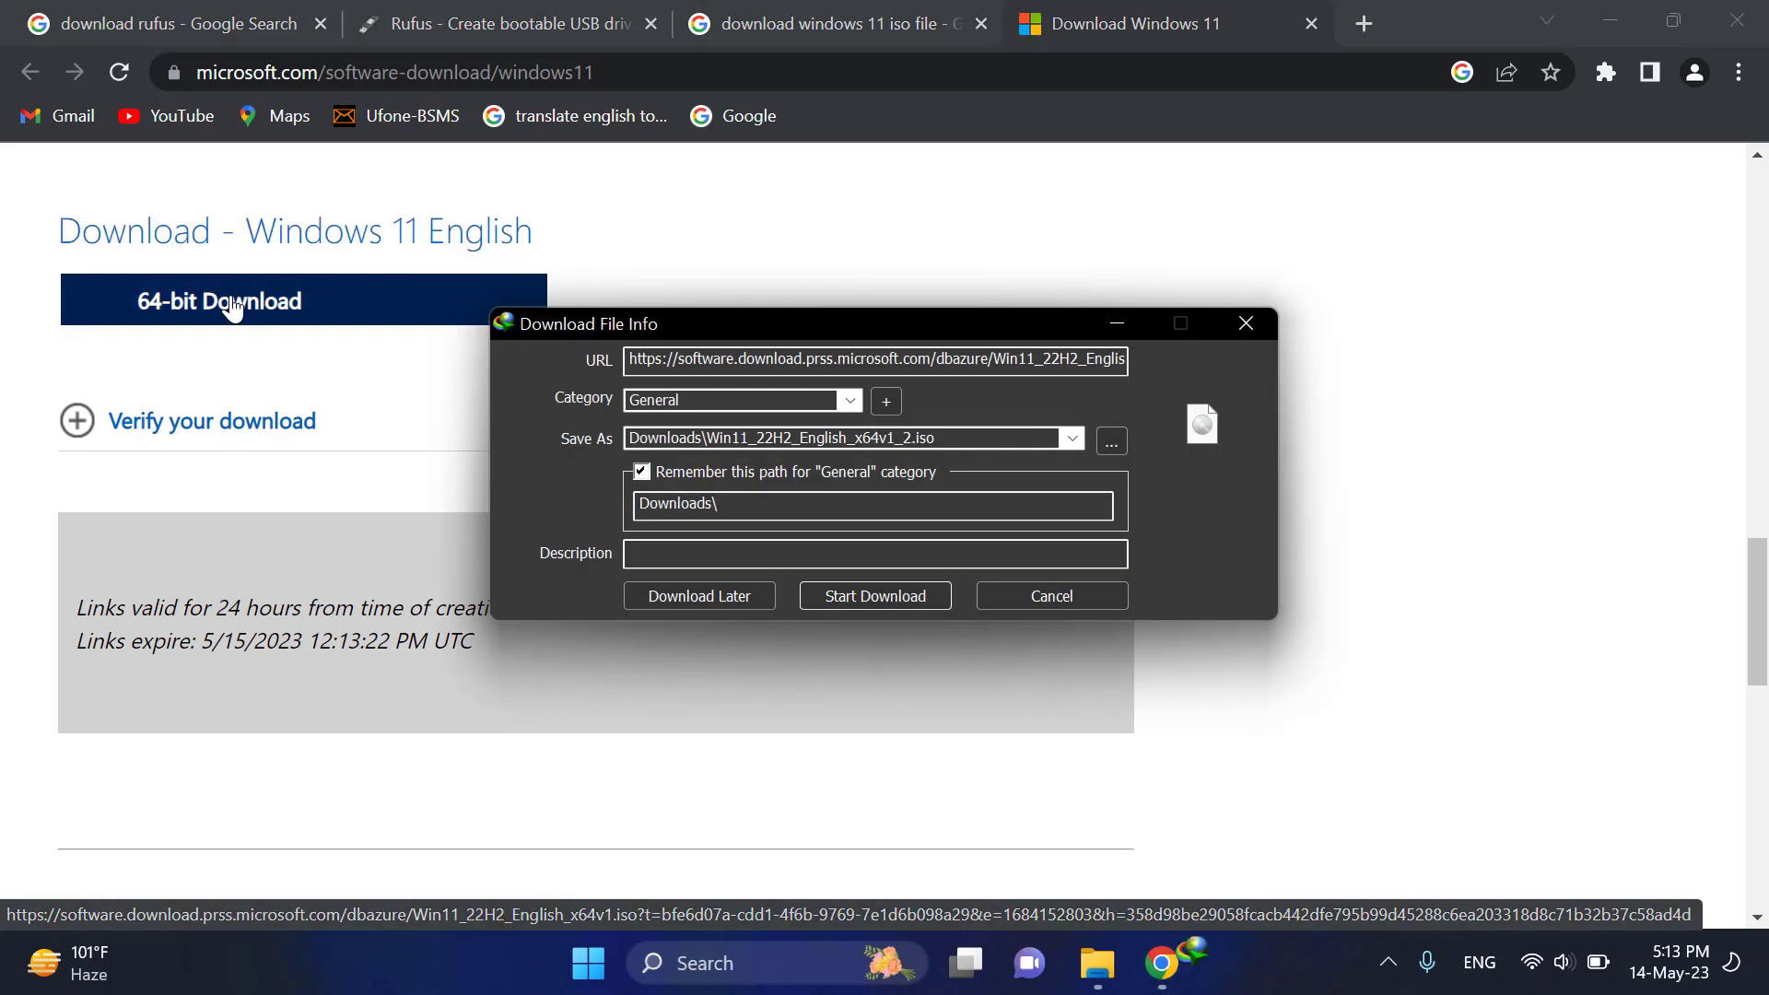
{"action": "left_click", "coordinate": [877, 592]}
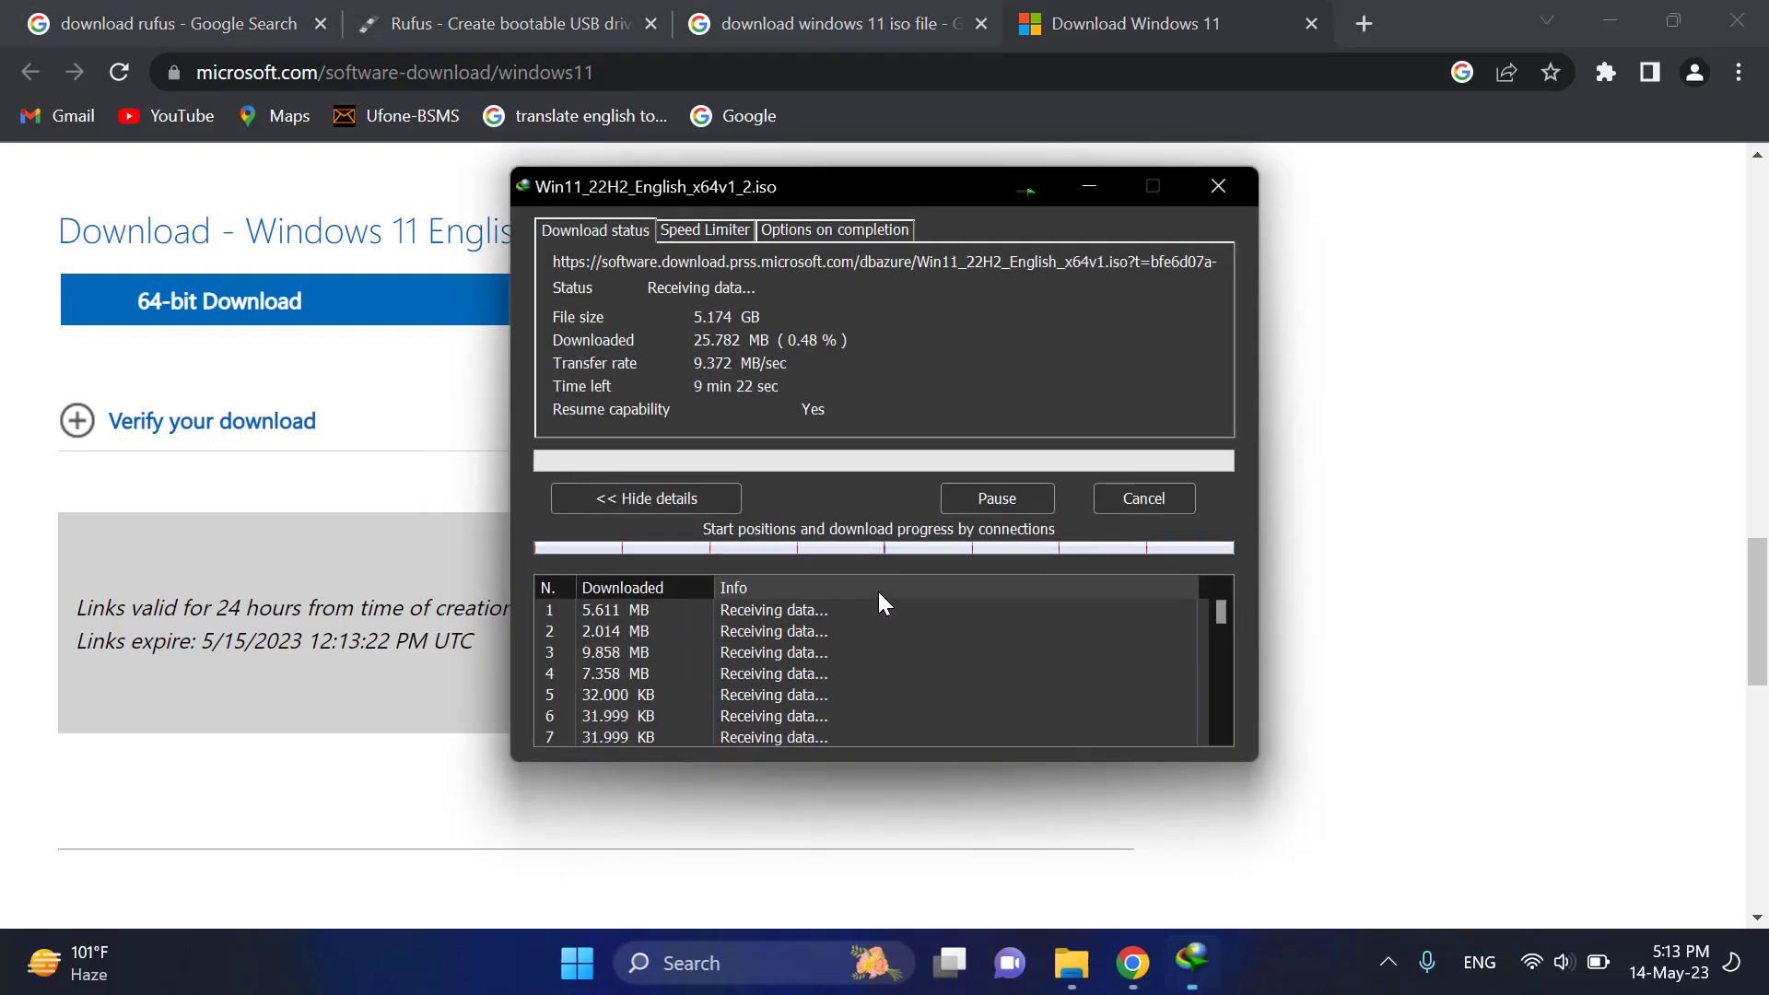
{"action": "left_click", "coordinate": [1135, 496]}
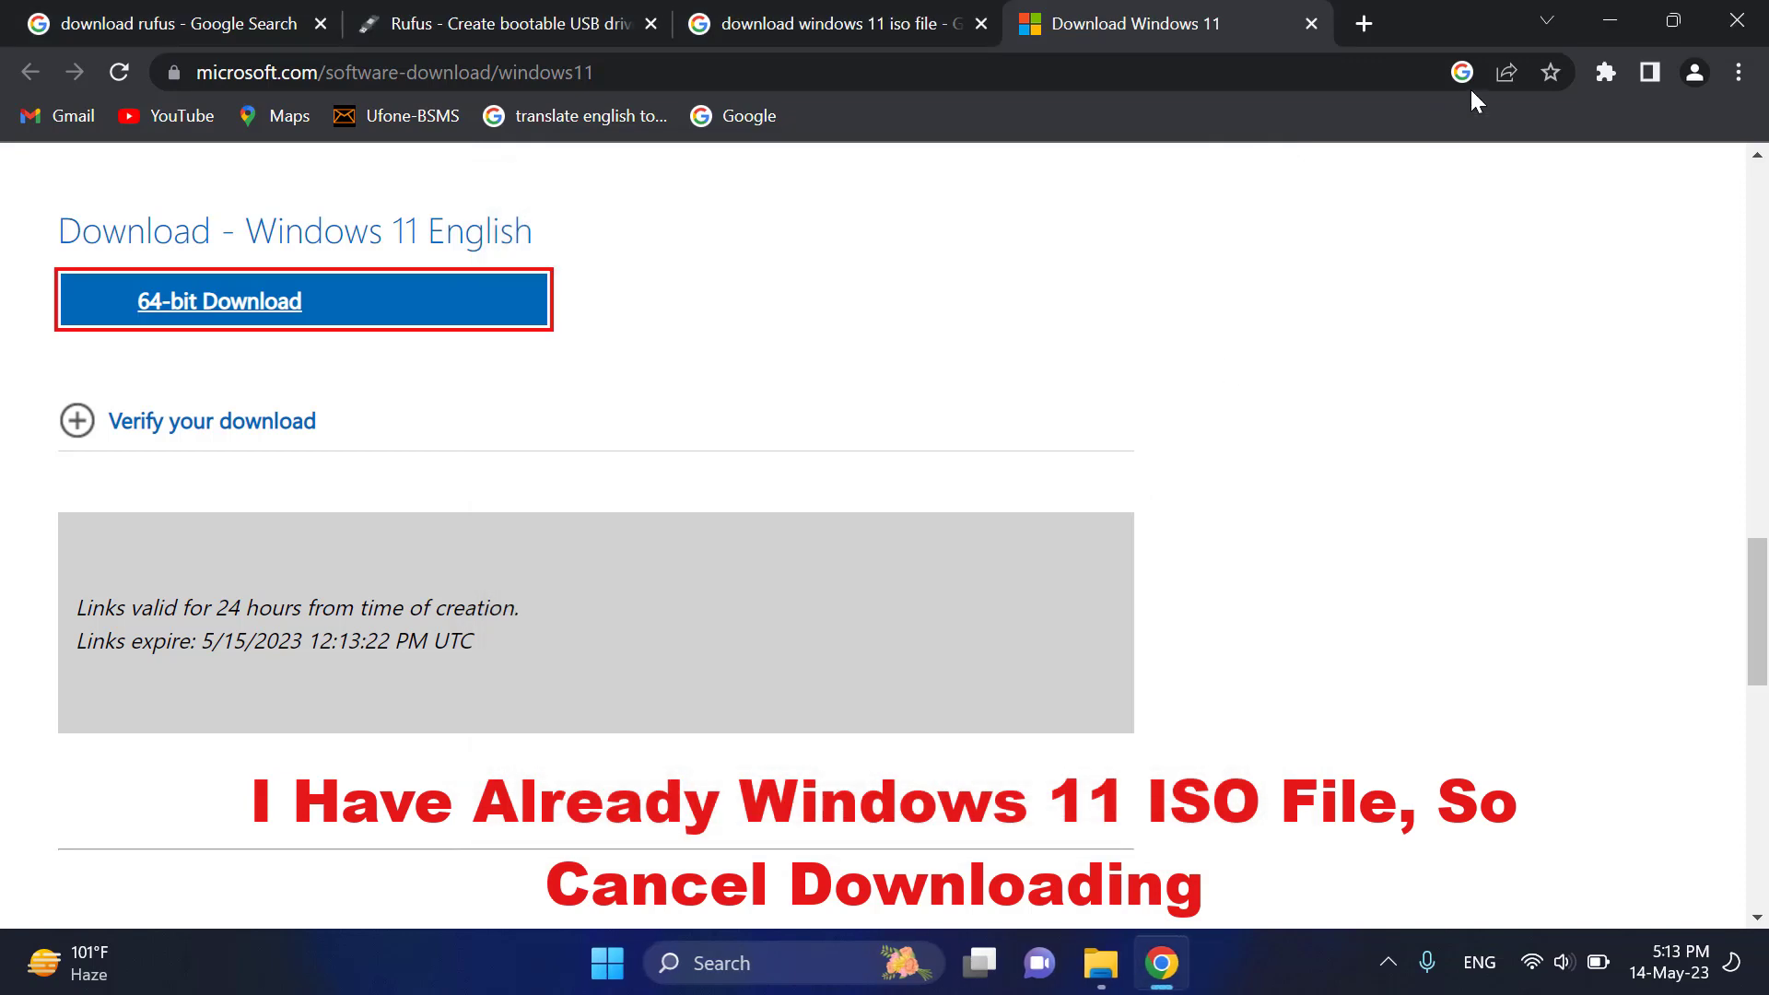
- Open rufus-4.0 from the Programs folder in Downloads and keep USB (E:) [32 GB] as the target device
{"action": "left_click", "coordinate": [1610, 20]}
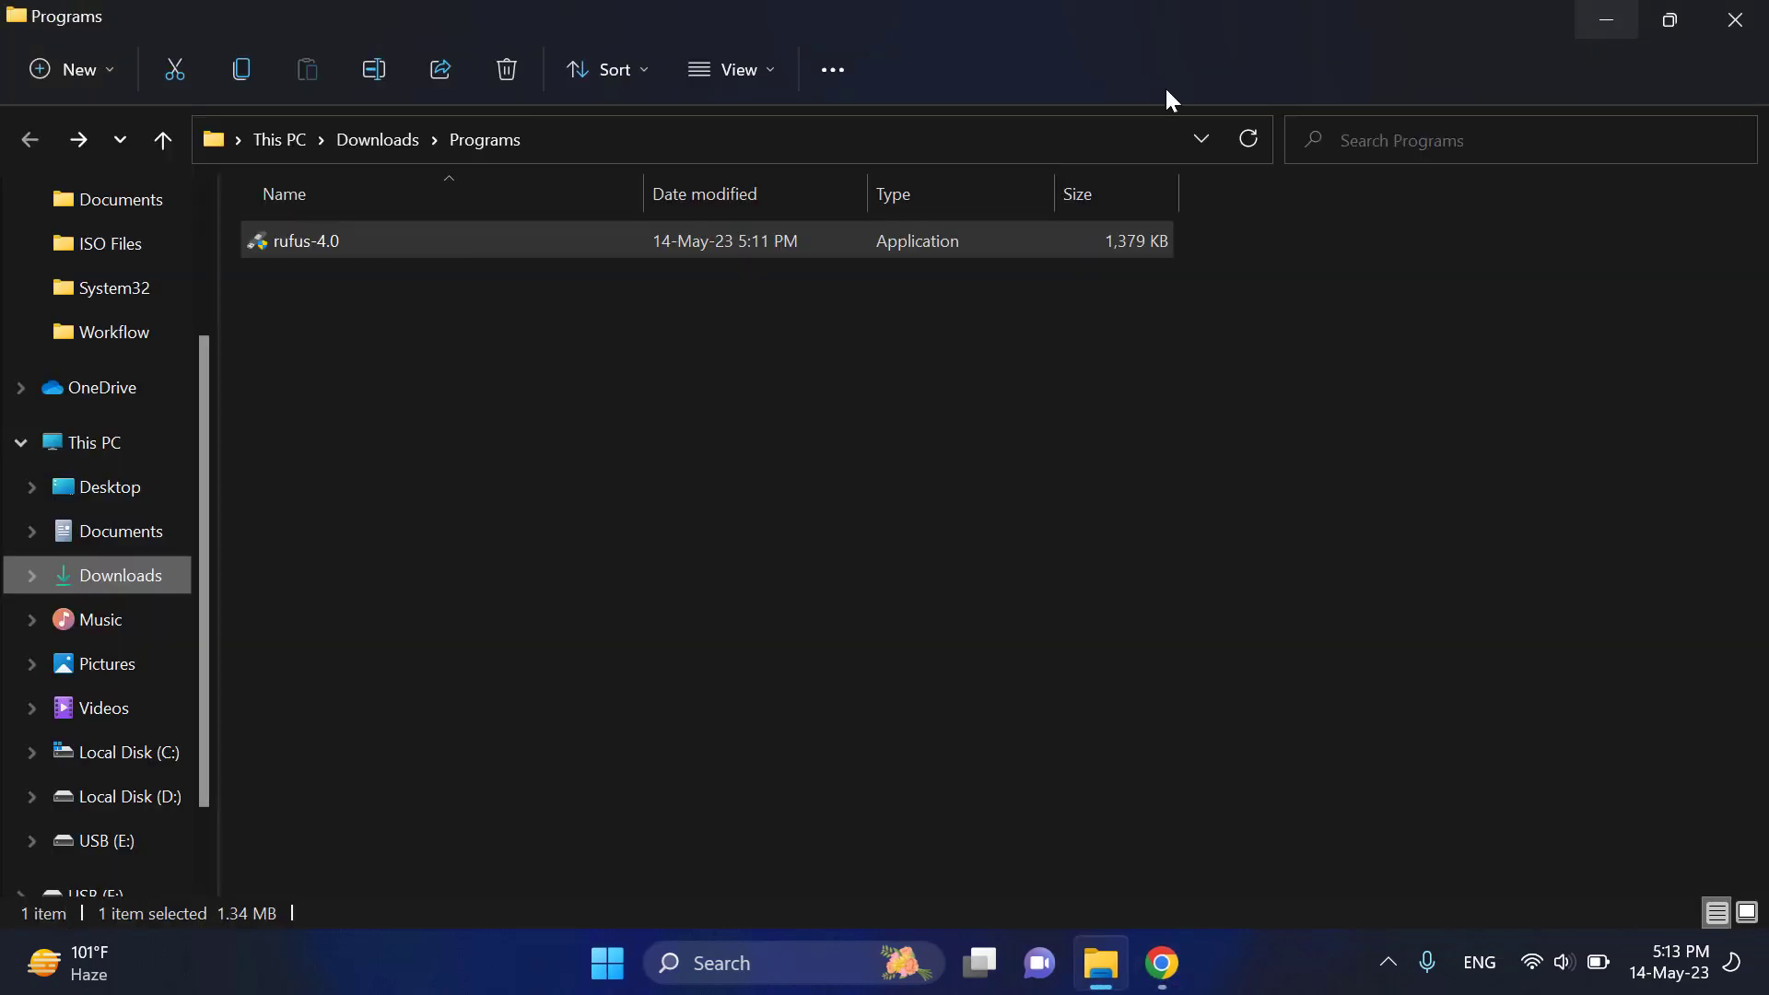
{"action": "right_click", "coordinate": [318, 240]}
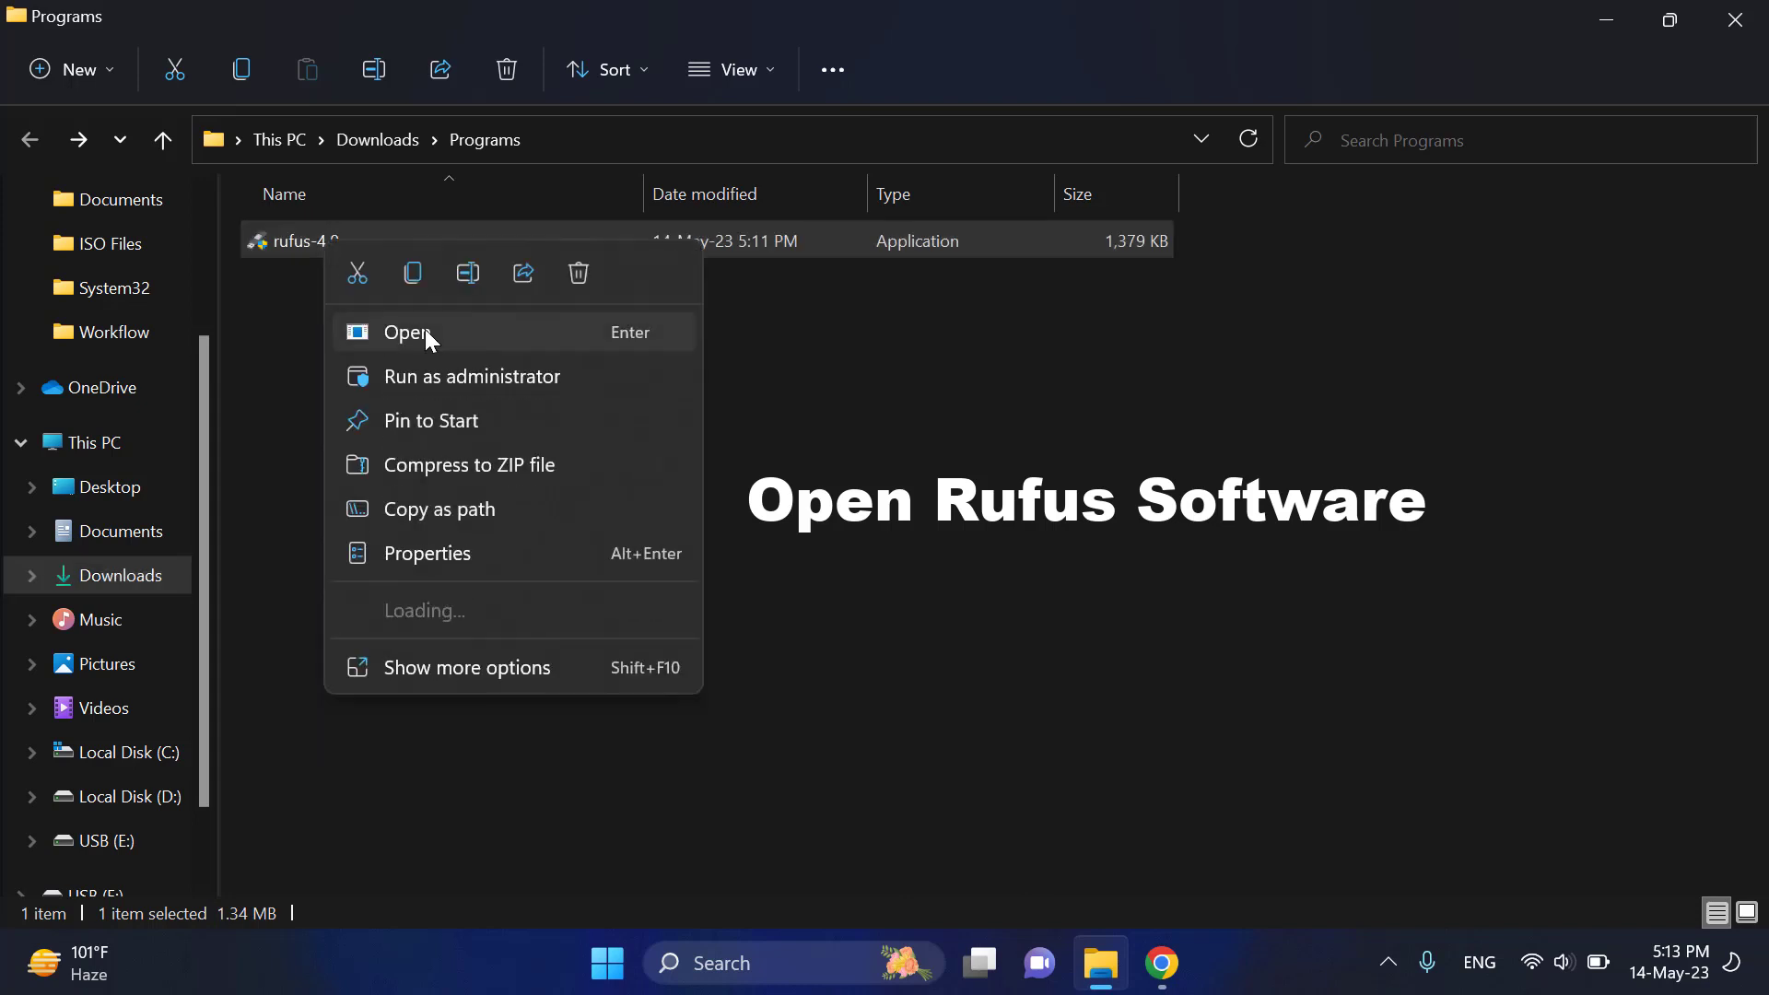
{"action": "left_click", "coordinate": [465, 346]}
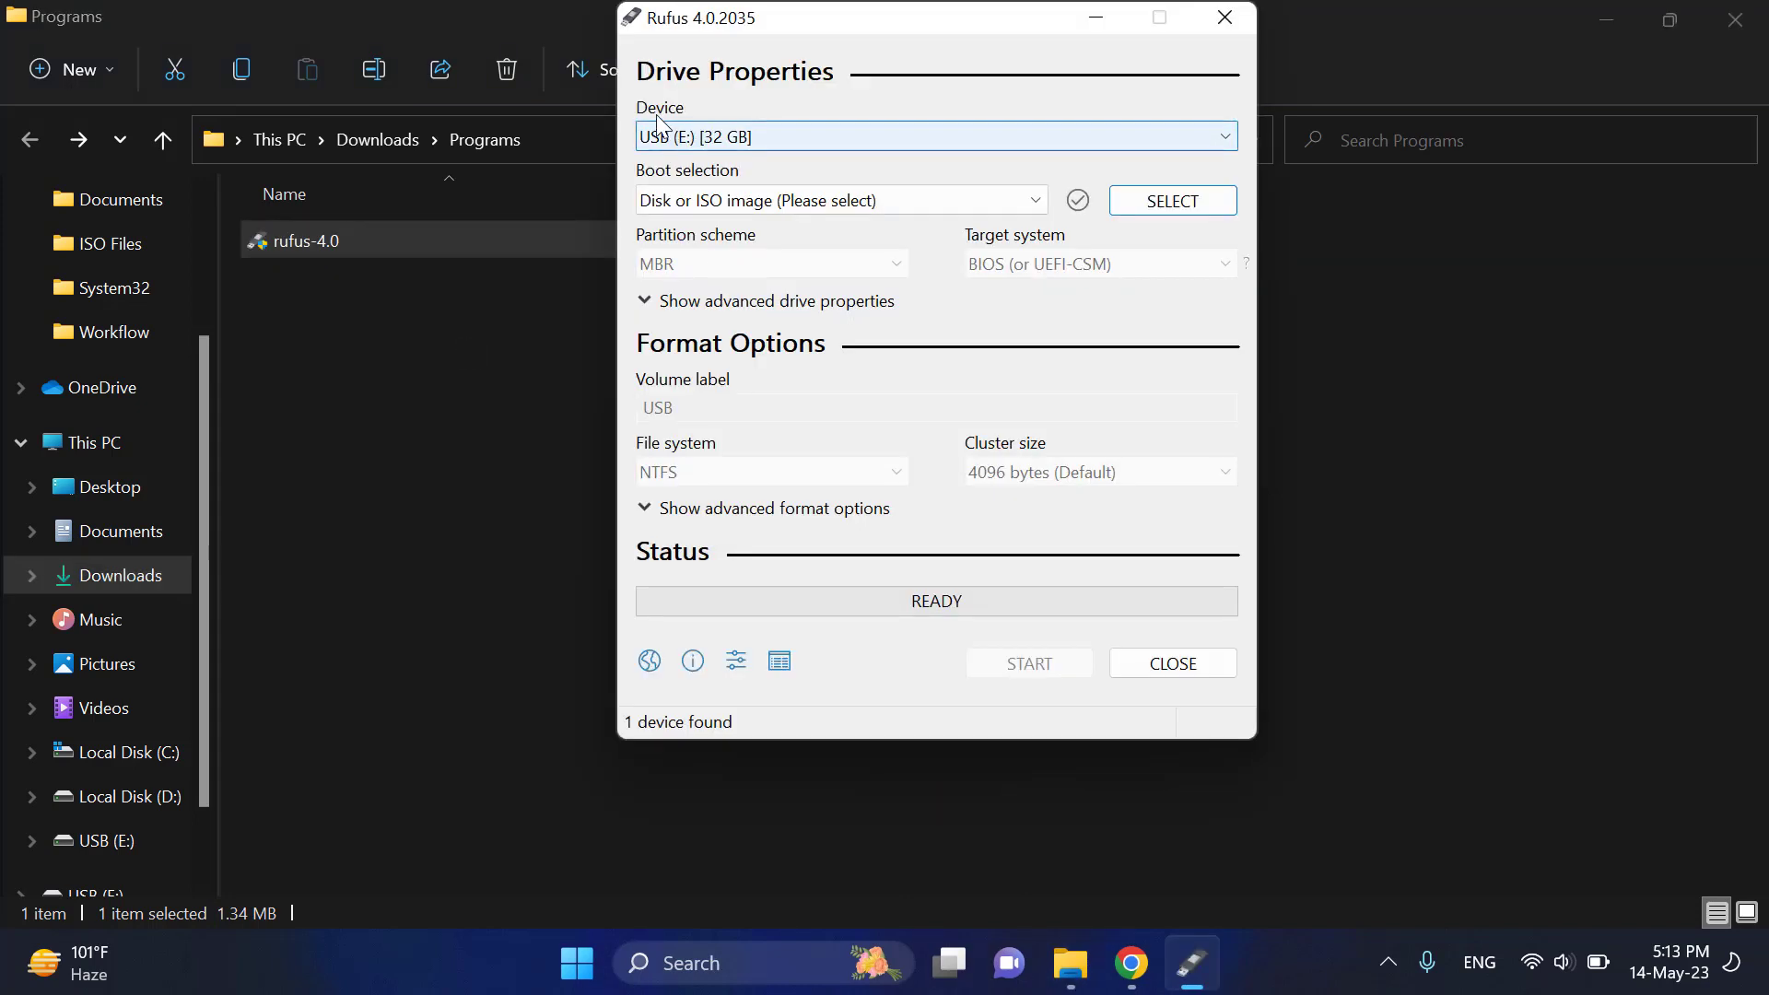
{"action": "left_click", "coordinate": [777, 138]}
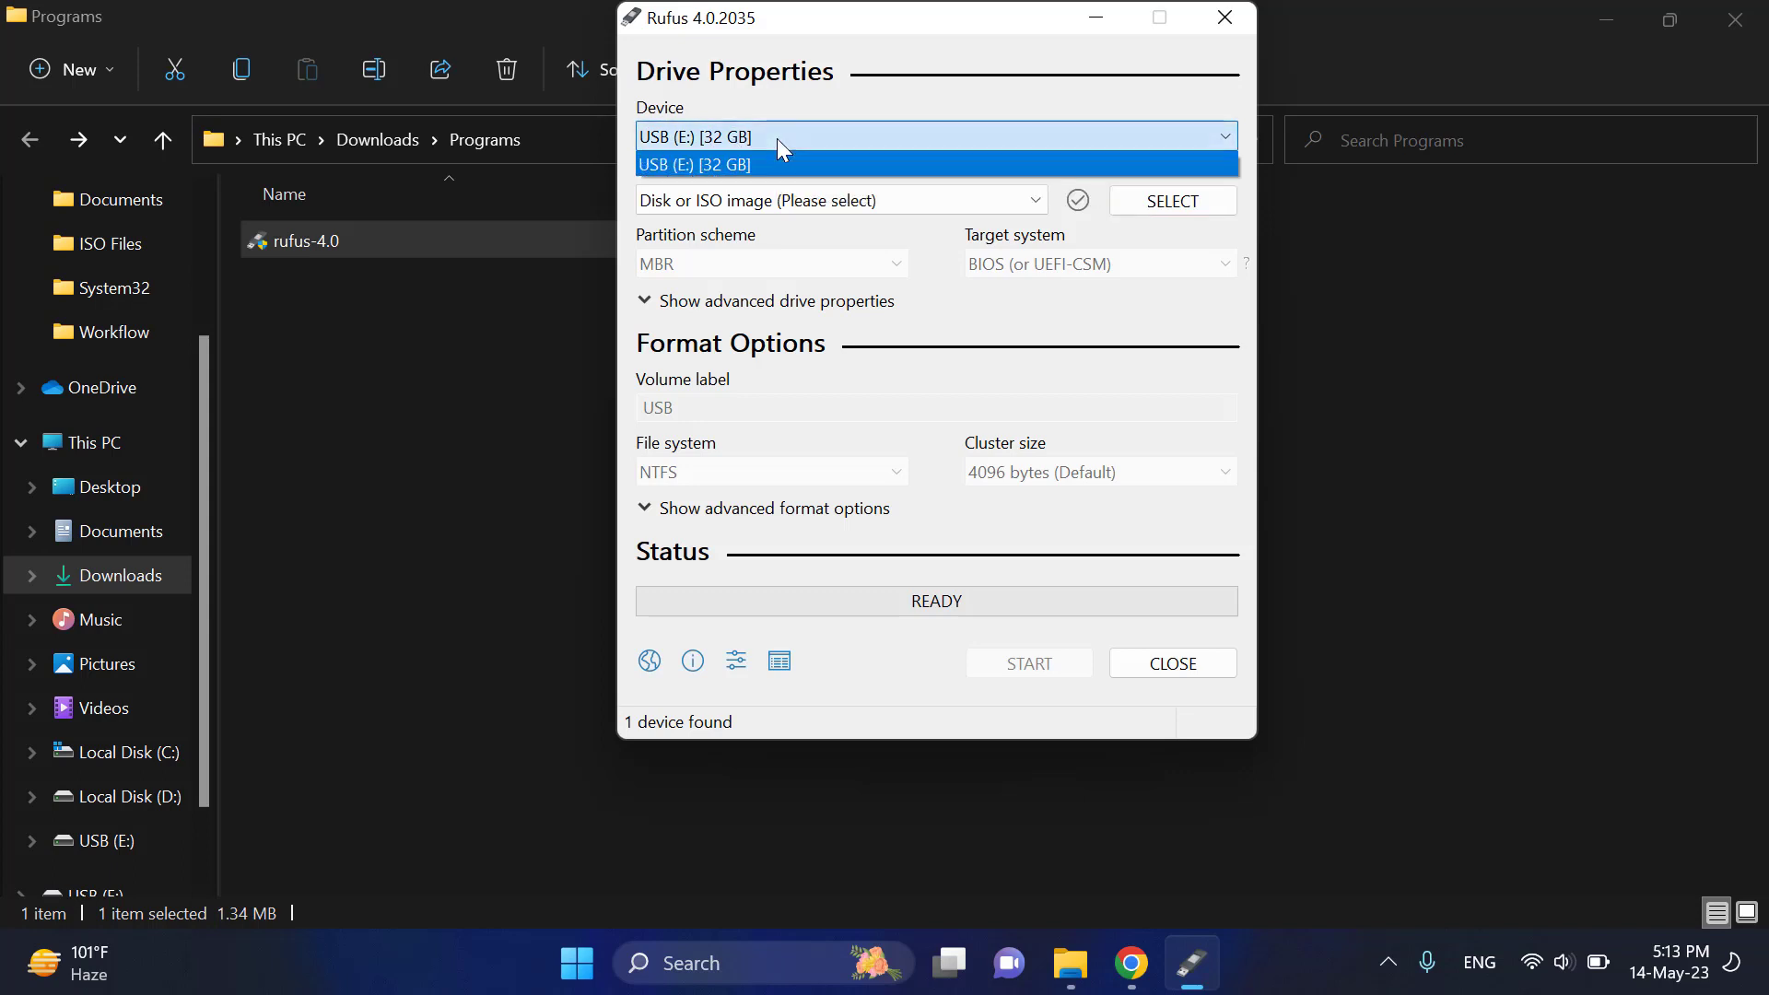
{"action": "left_click", "coordinate": [787, 139]}
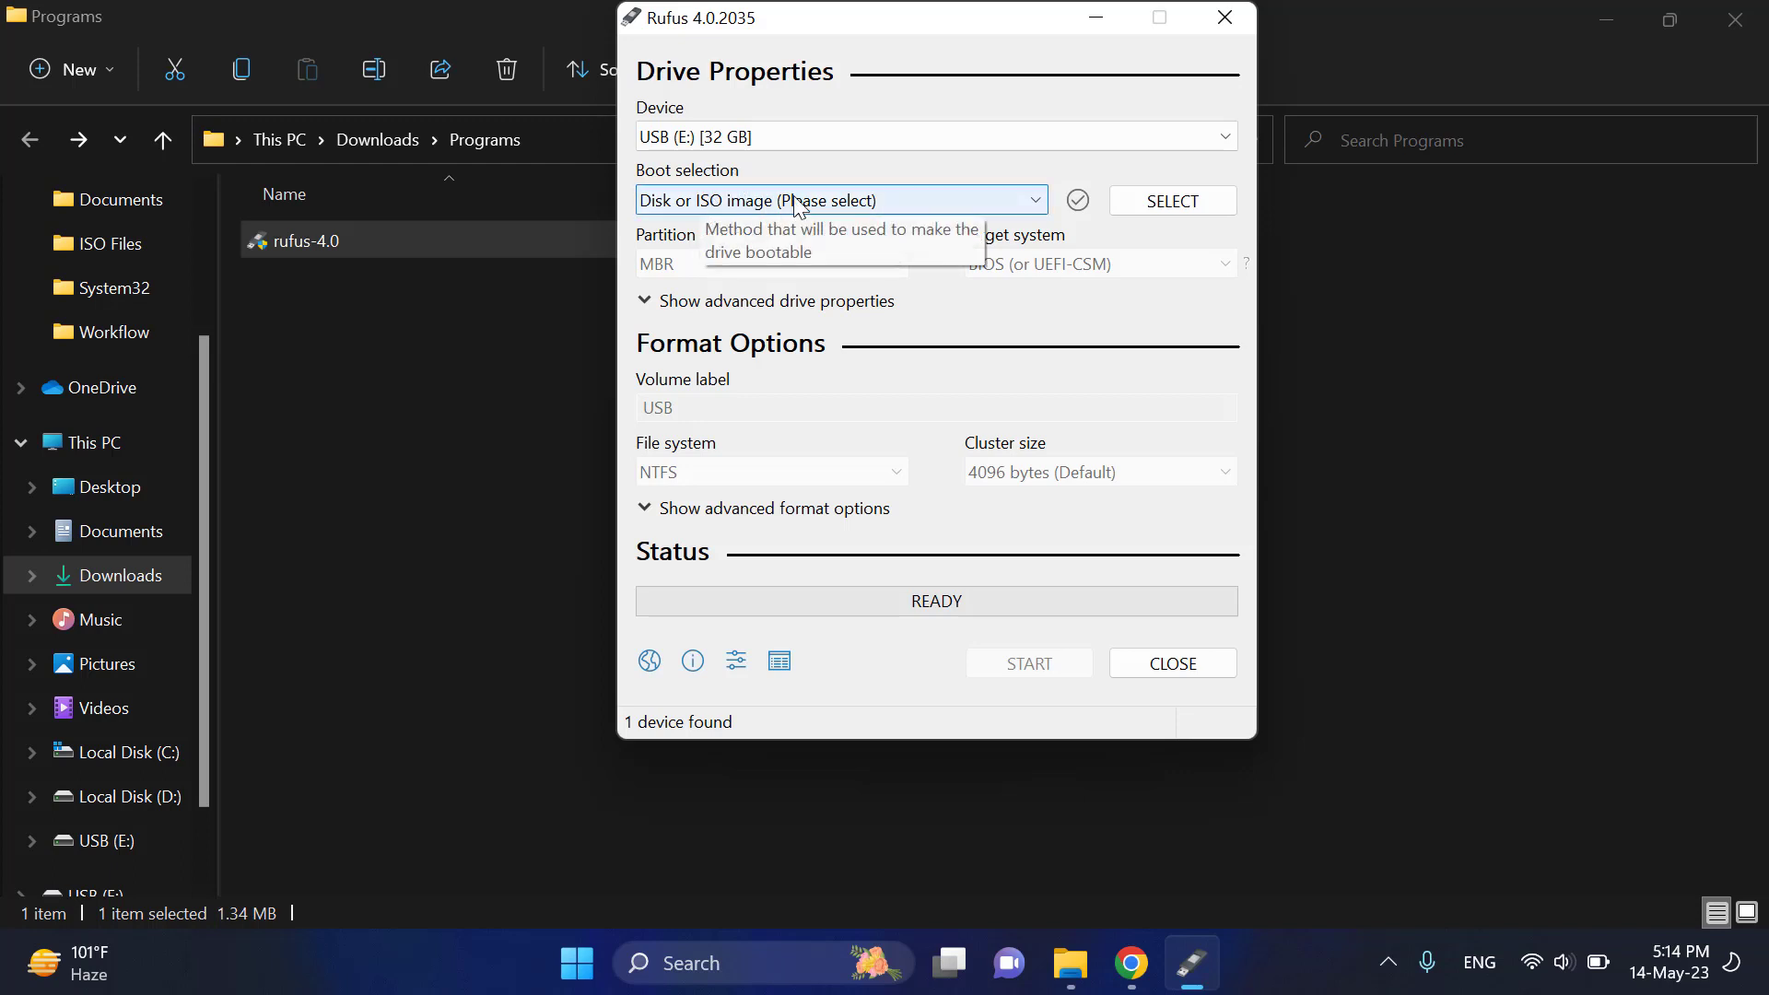
- Load Win11_22H2_English_x64v1 as the boot image from the Windows 11 22H2 folder inside ISO Files on Local Disk (D:)
{"action": "left_click", "coordinate": [1163, 211]}
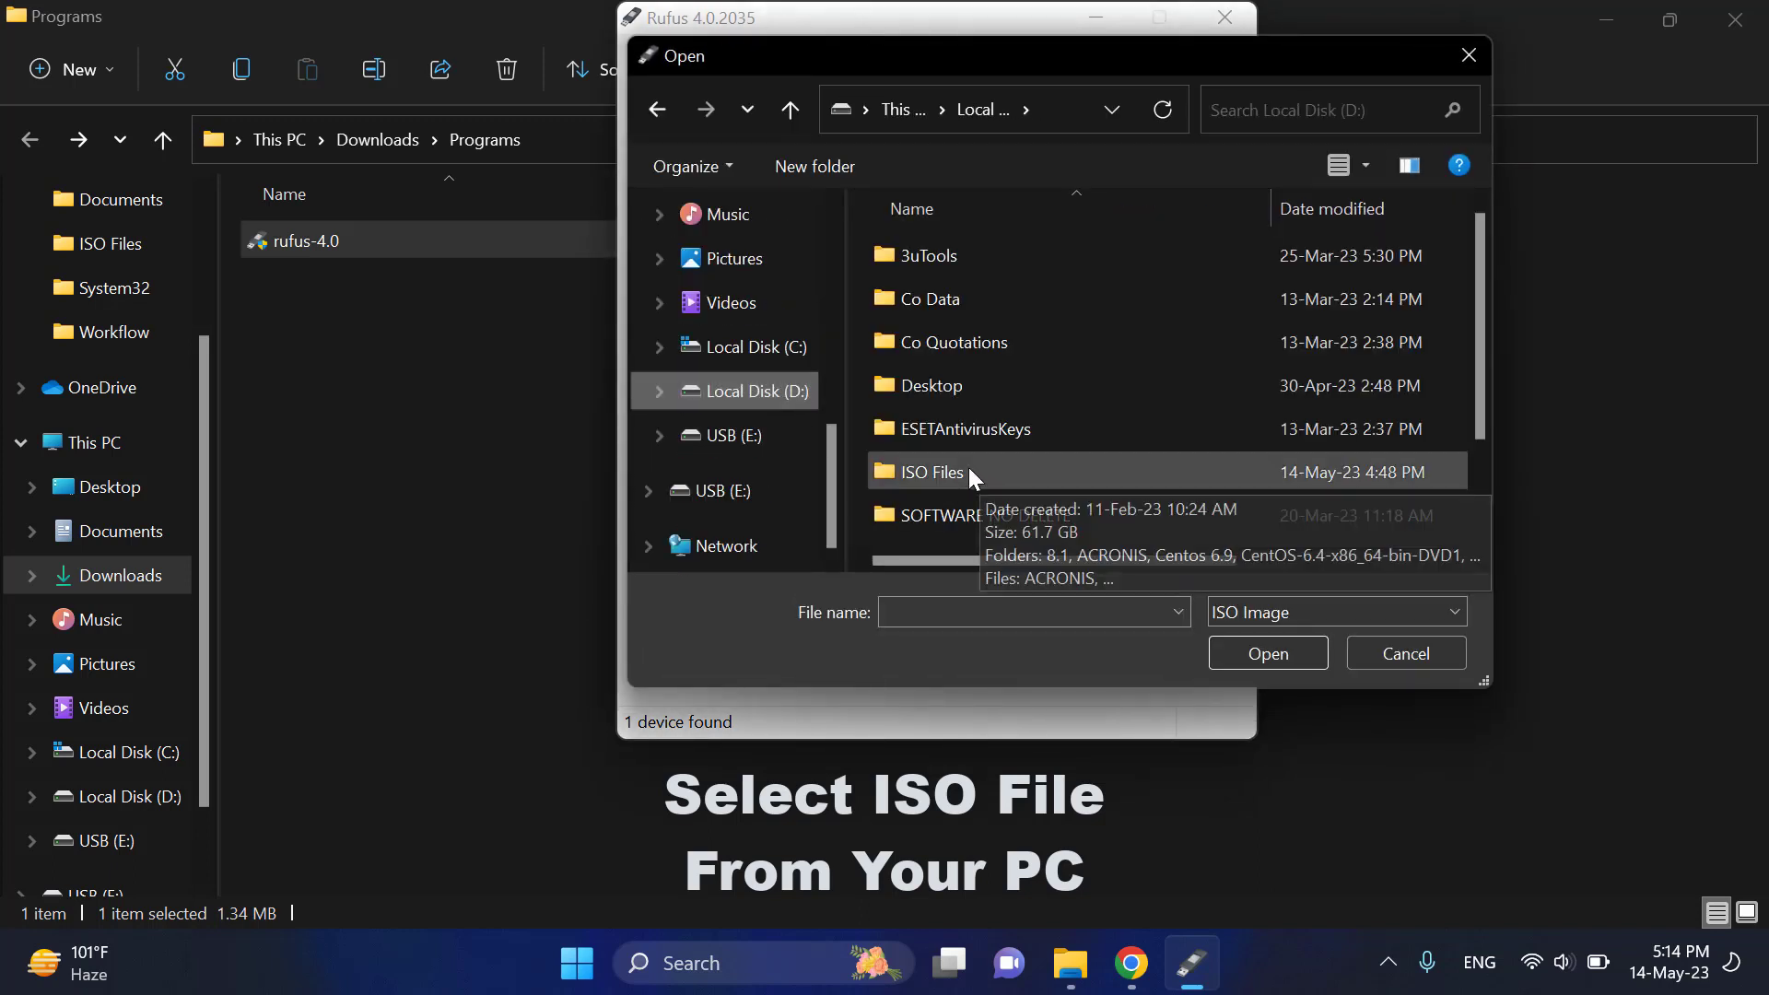
{"action": "left_click", "coordinate": [969, 467]}
{"action": "left_click", "coordinate": [1259, 646]}
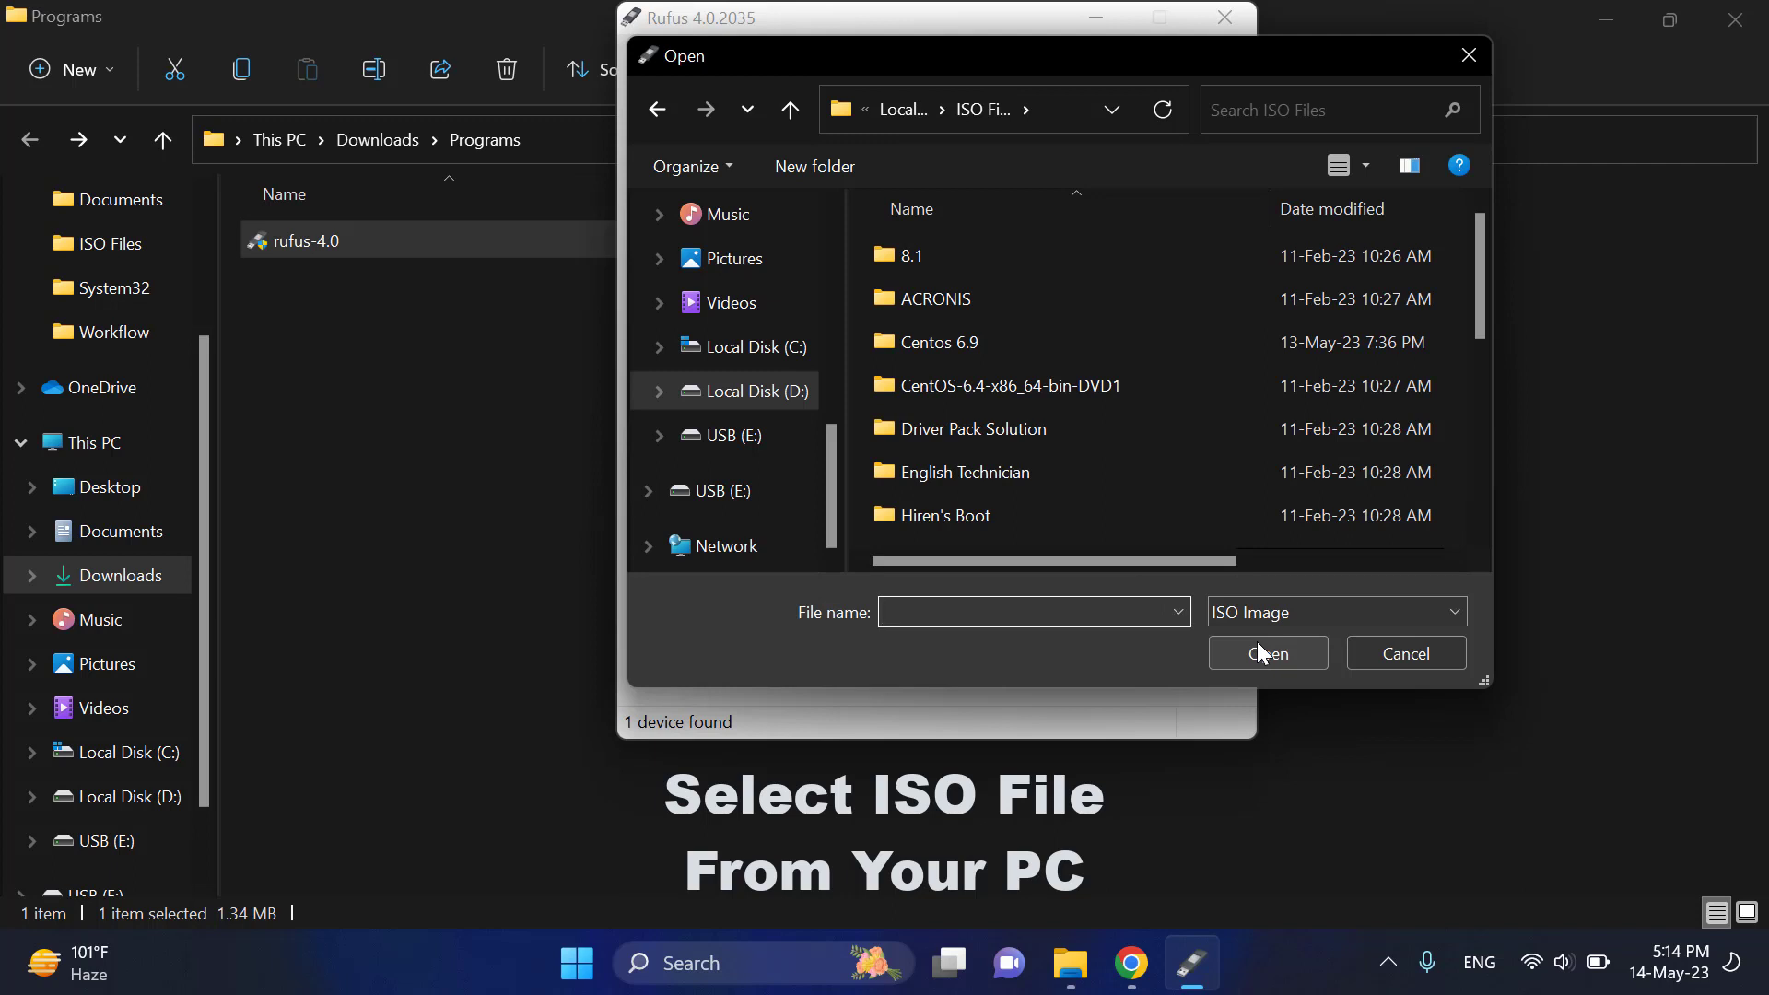
{"action": "left_click_drag", "start_coordinate": [1480, 297], "coordinate": [1467, 444]}
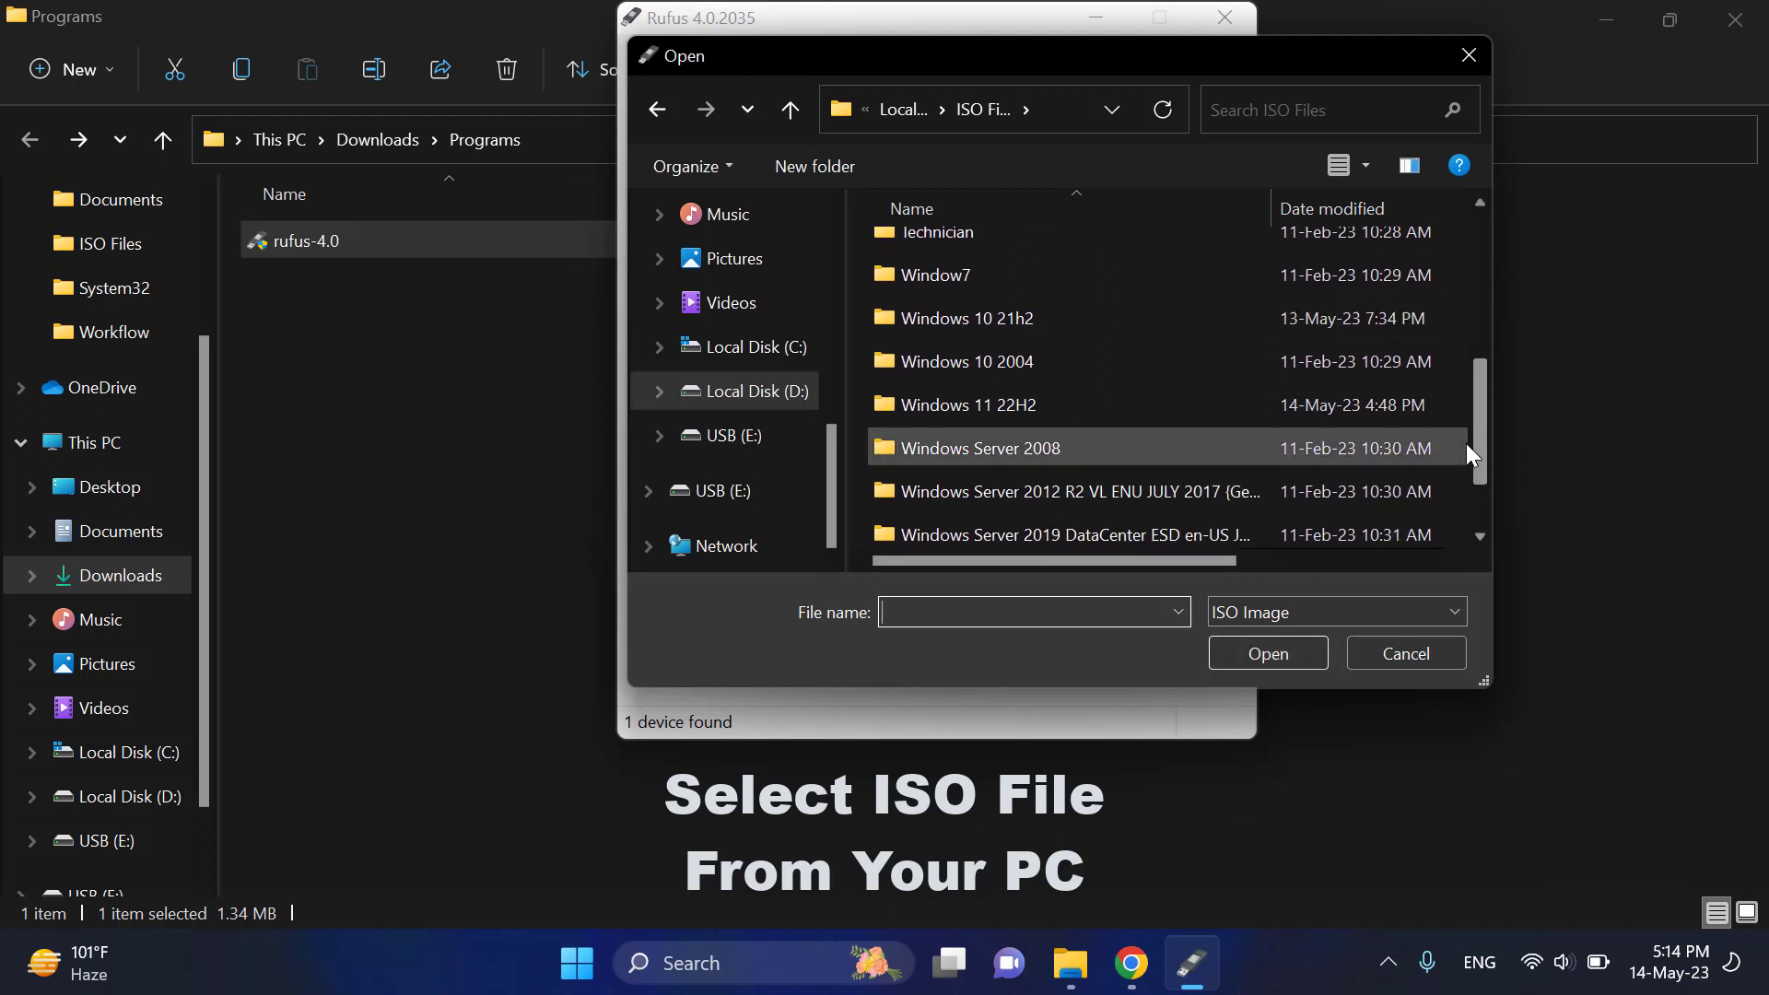
{"action": "left_click", "coordinate": [987, 402]}
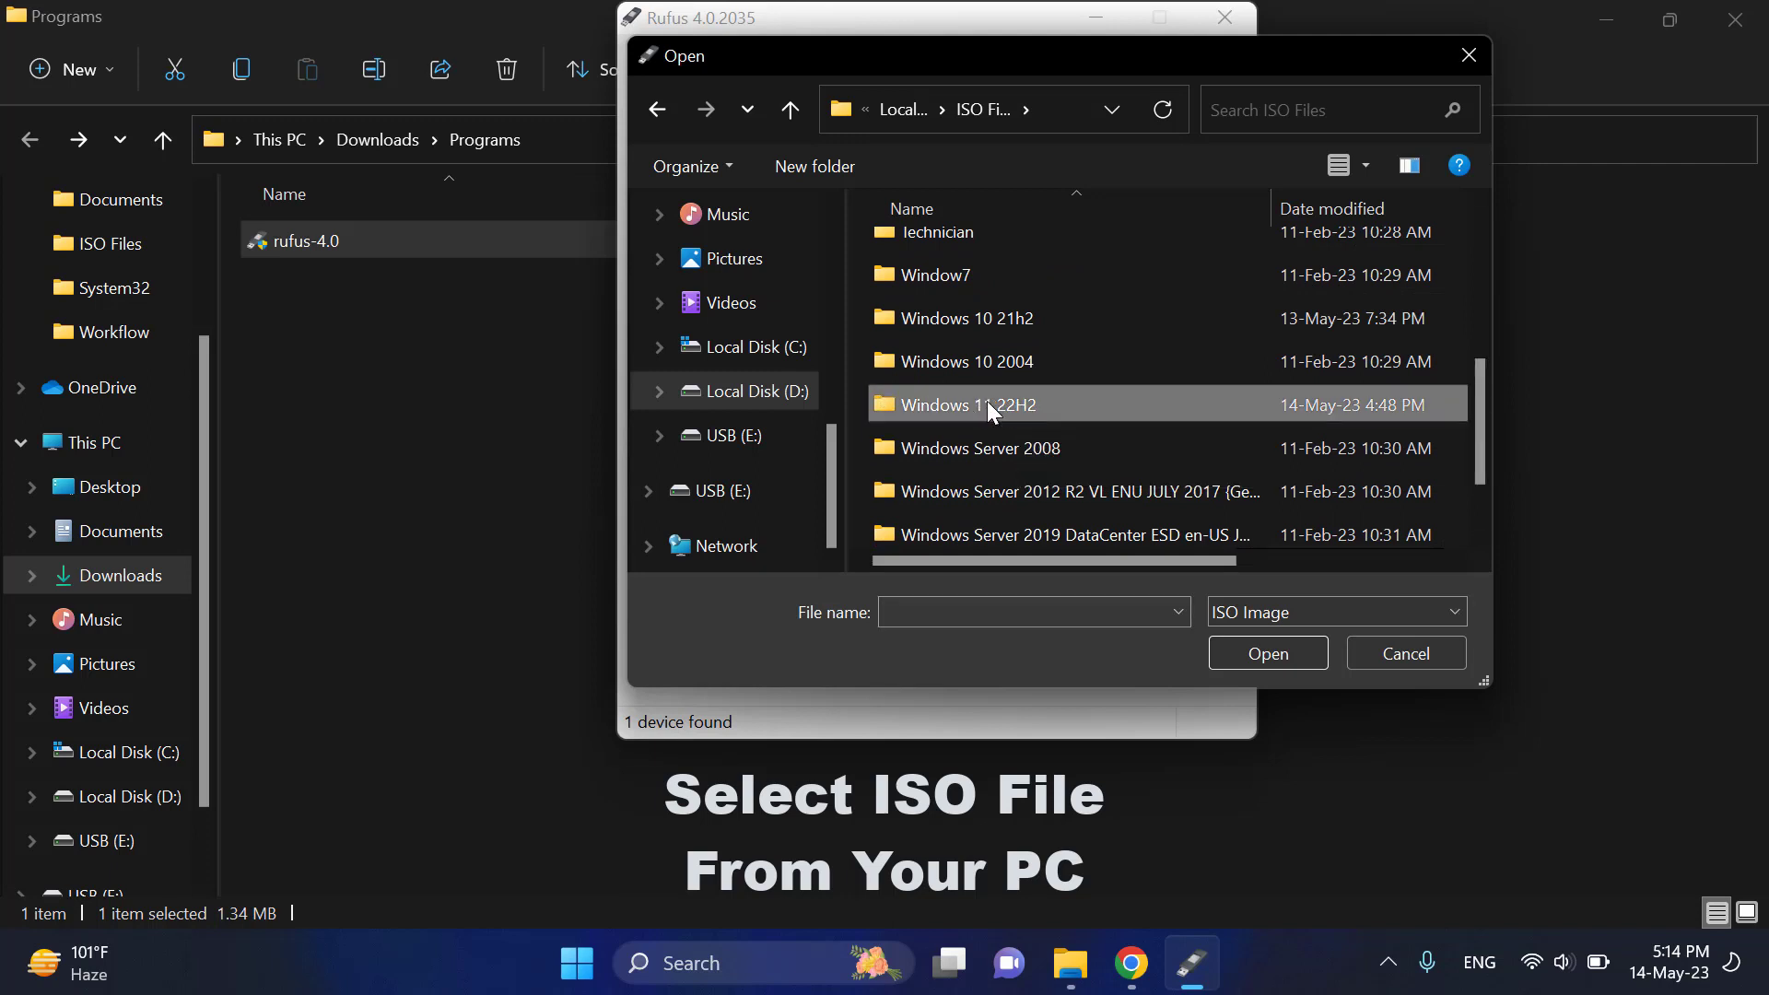
{"action": "left_click", "coordinate": [1270, 653]}
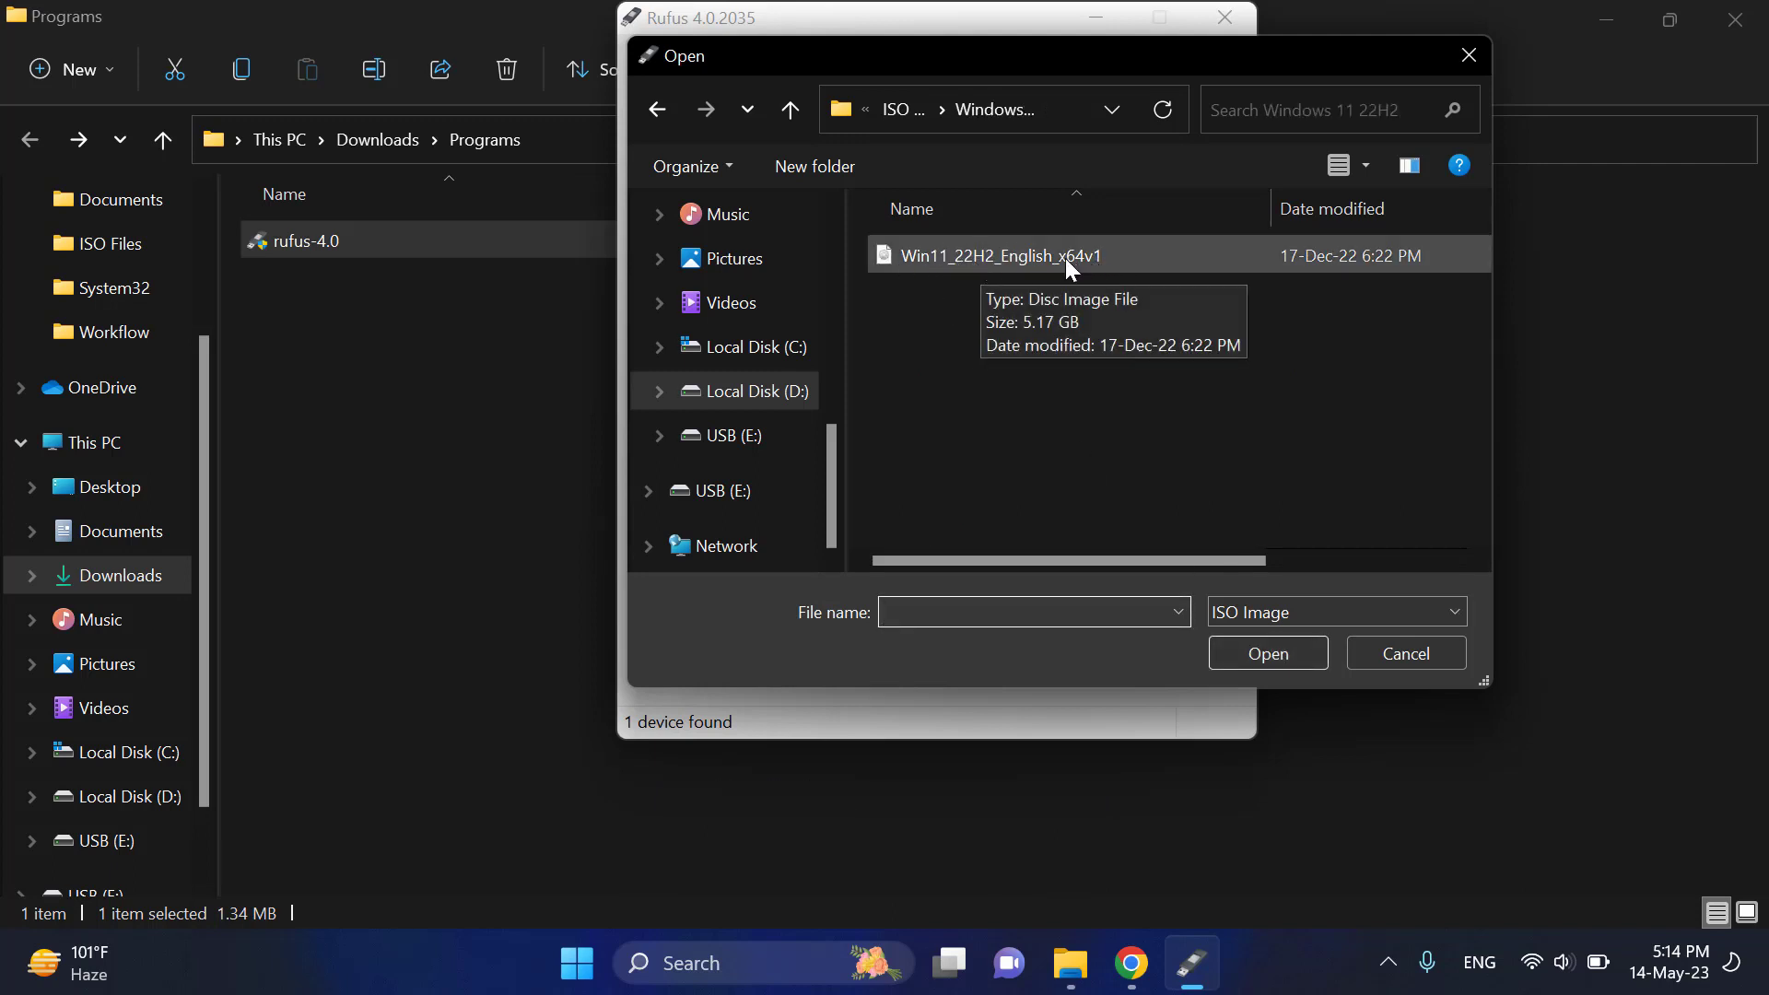
{"action": "left_click", "coordinate": [983, 251]}
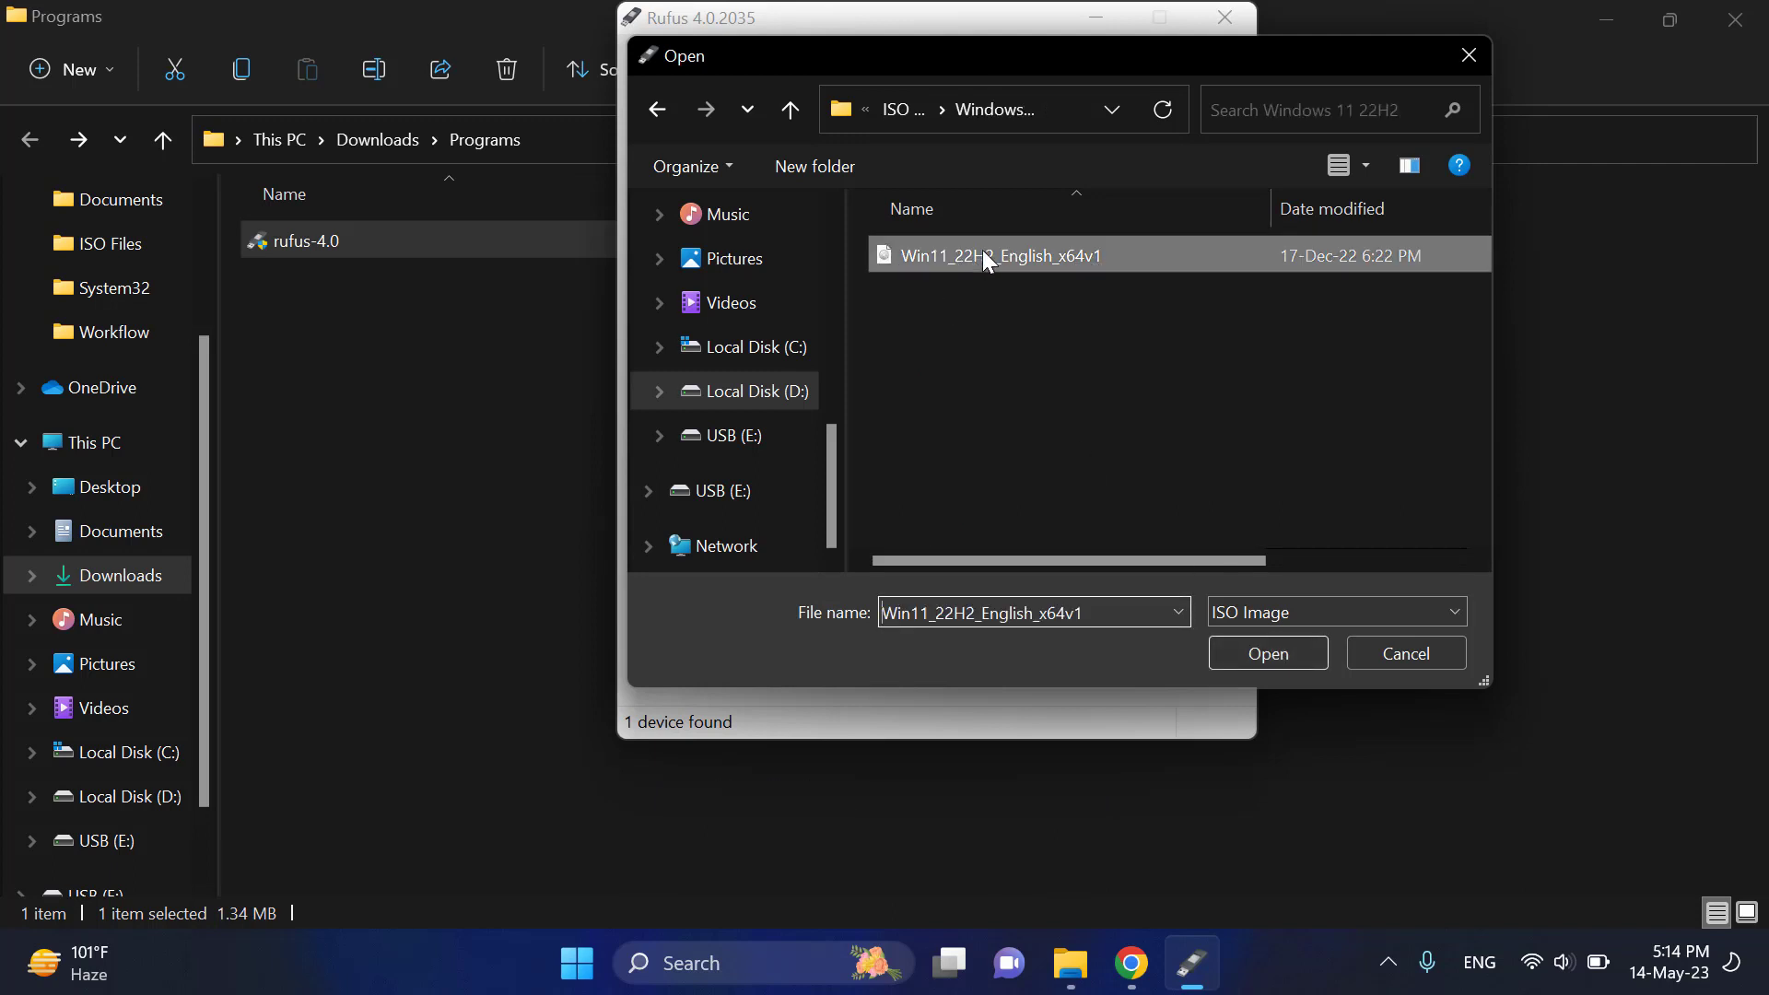
{"action": "left_click", "coordinate": [1268, 656]}
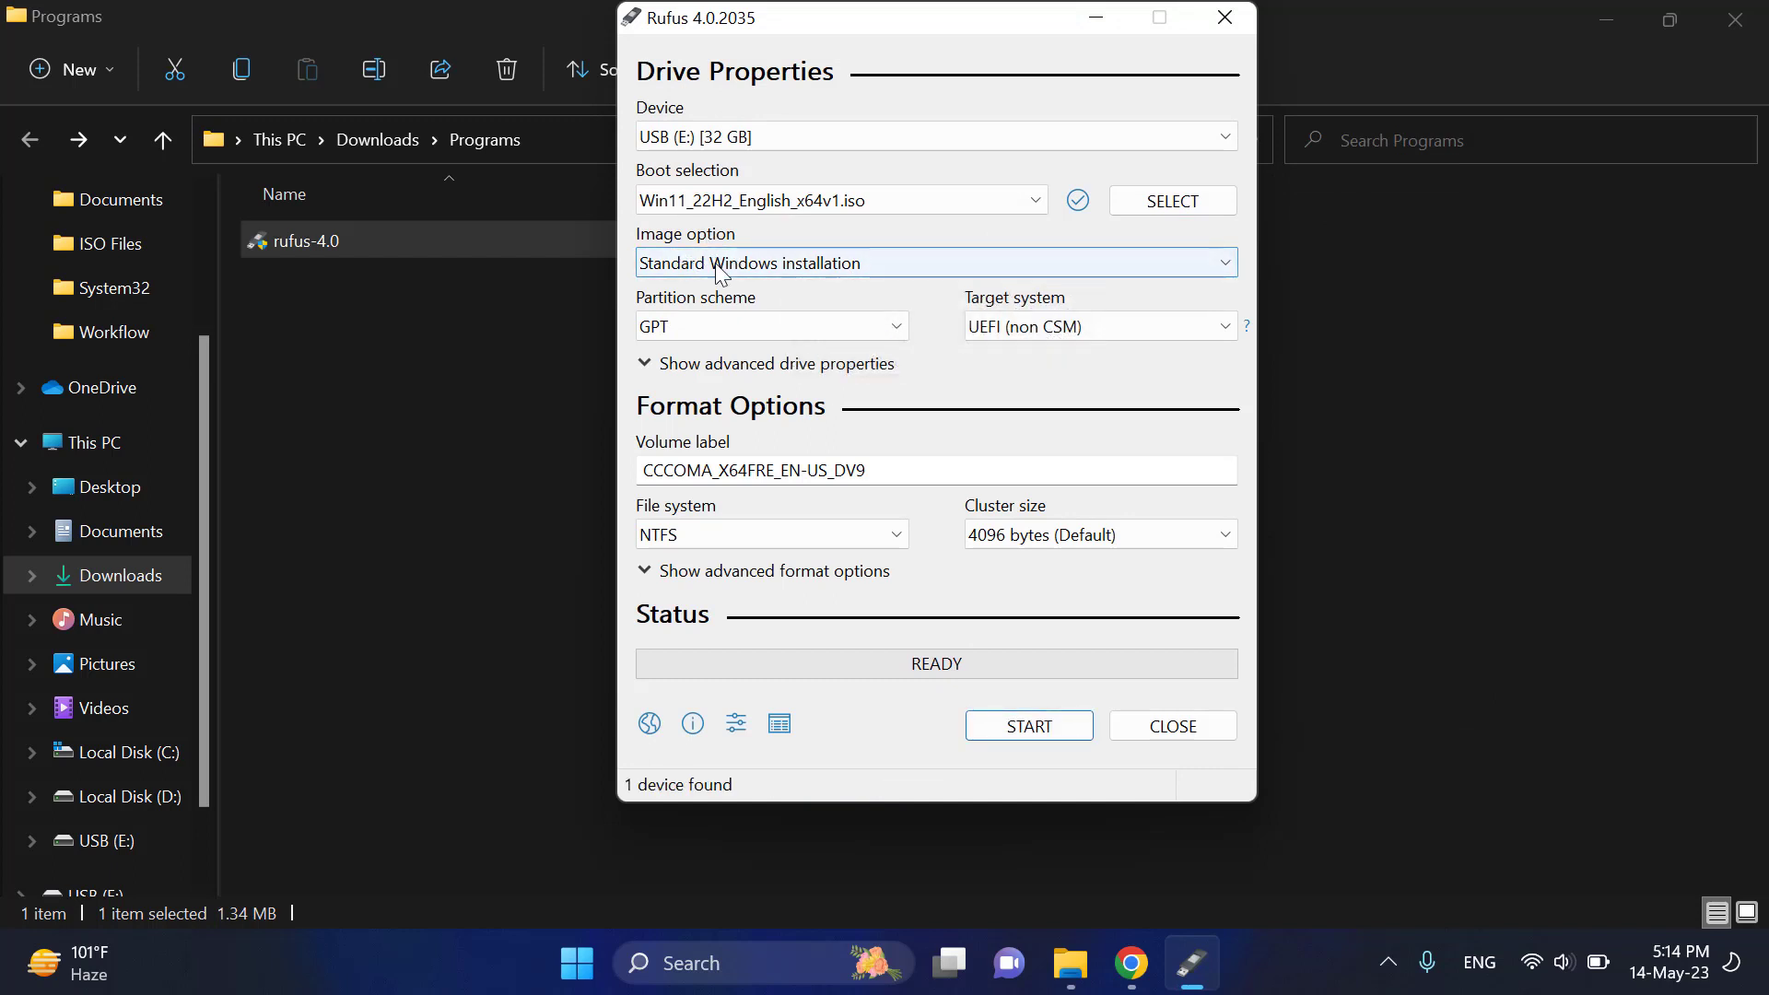
- Check the available image options and partition schemes, keeping Standard Windows installation and GPT
{"action": "left_click", "coordinate": [823, 264]}
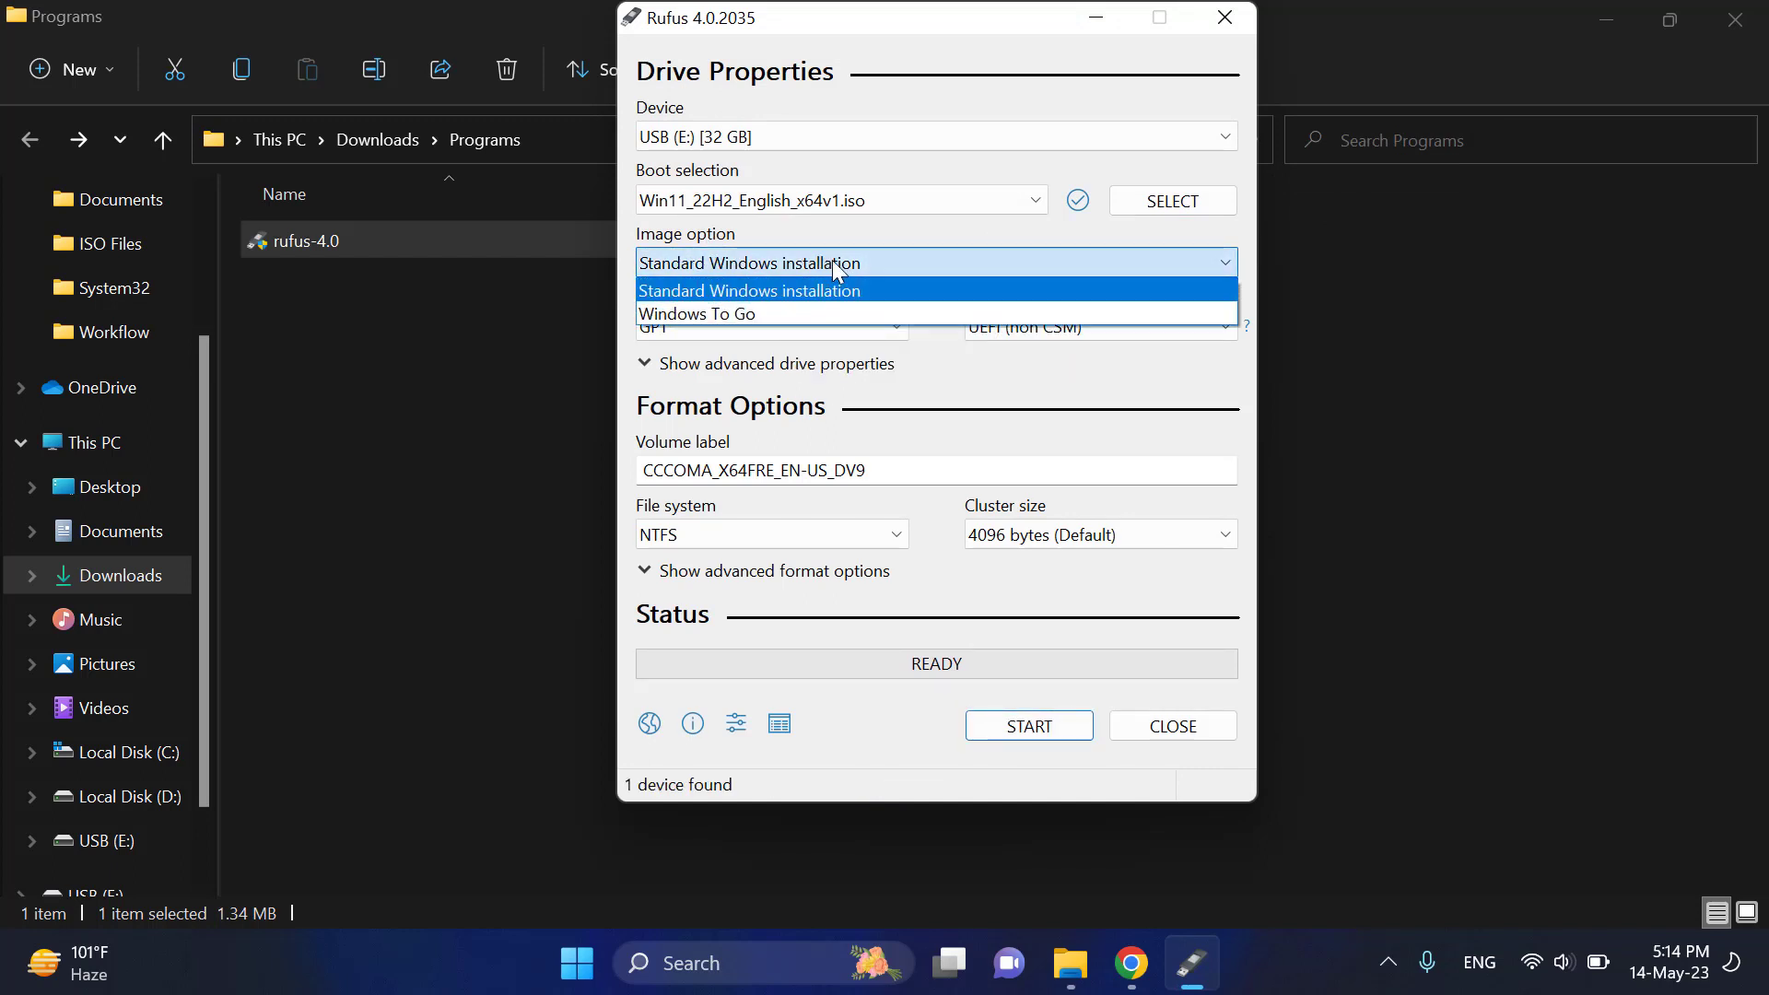
{"action": "left_click", "coordinate": [832, 262]}
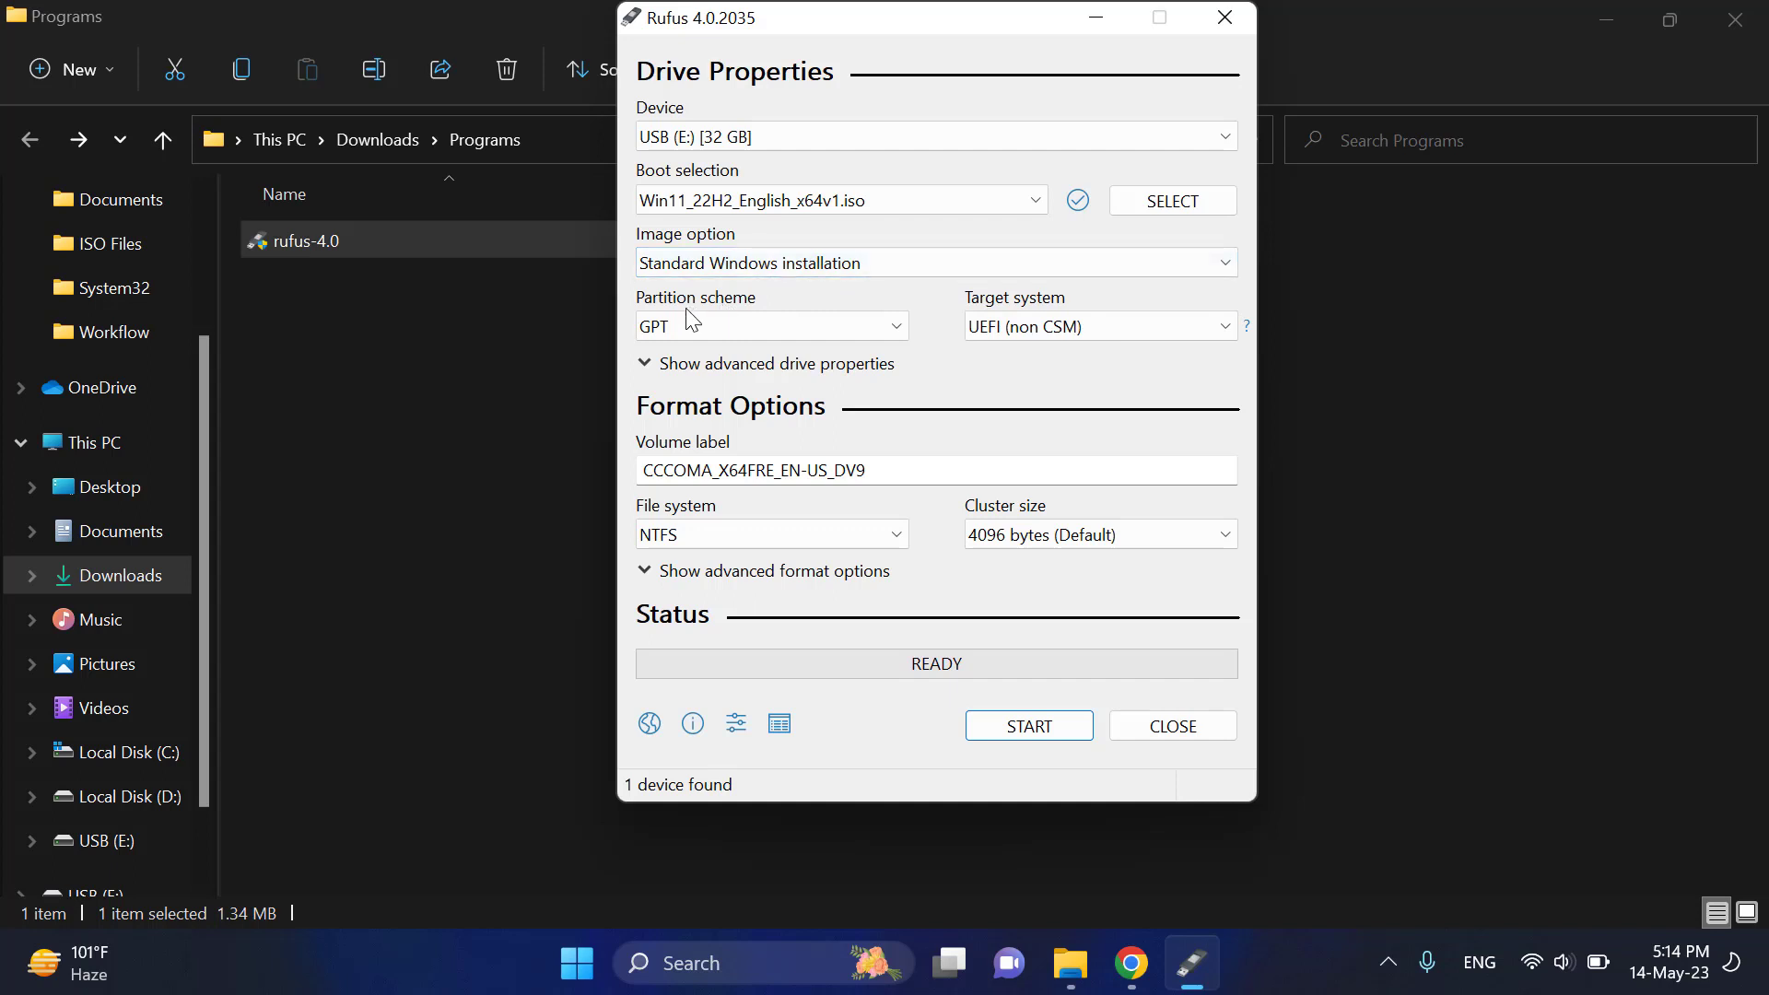
{"action": "left_click", "coordinate": [737, 328]}
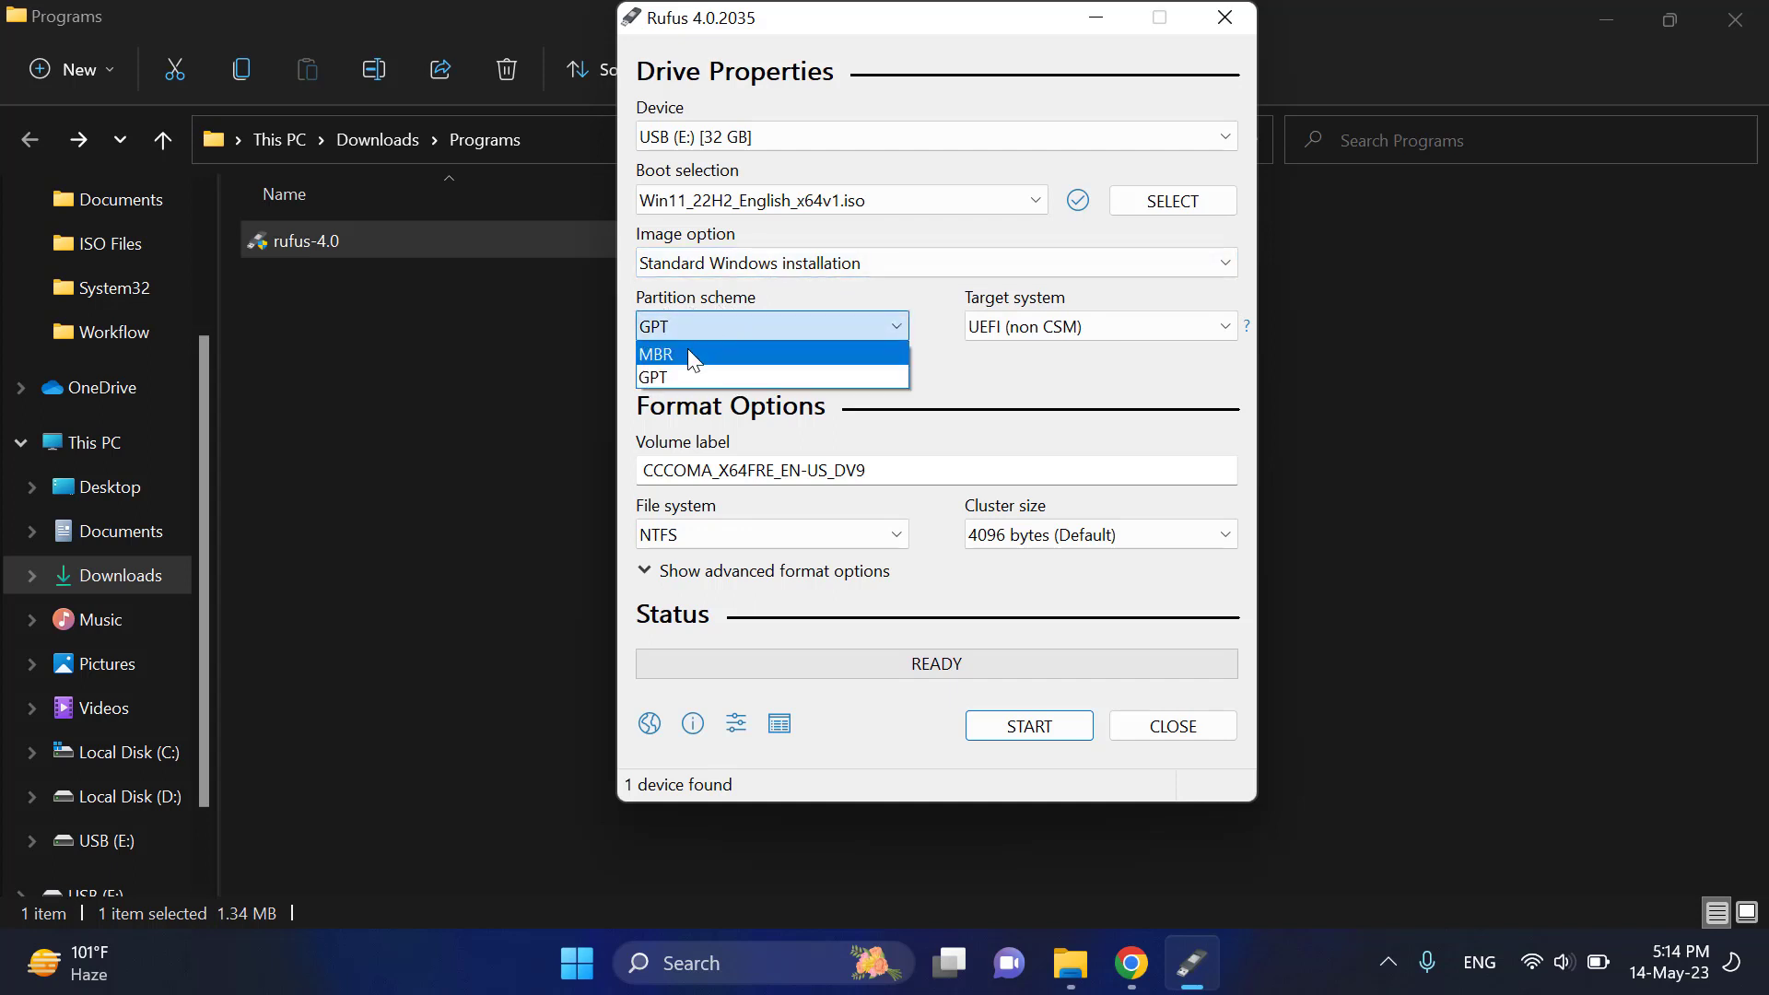
{"action": "left_click", "coordinate": [804, 327]}
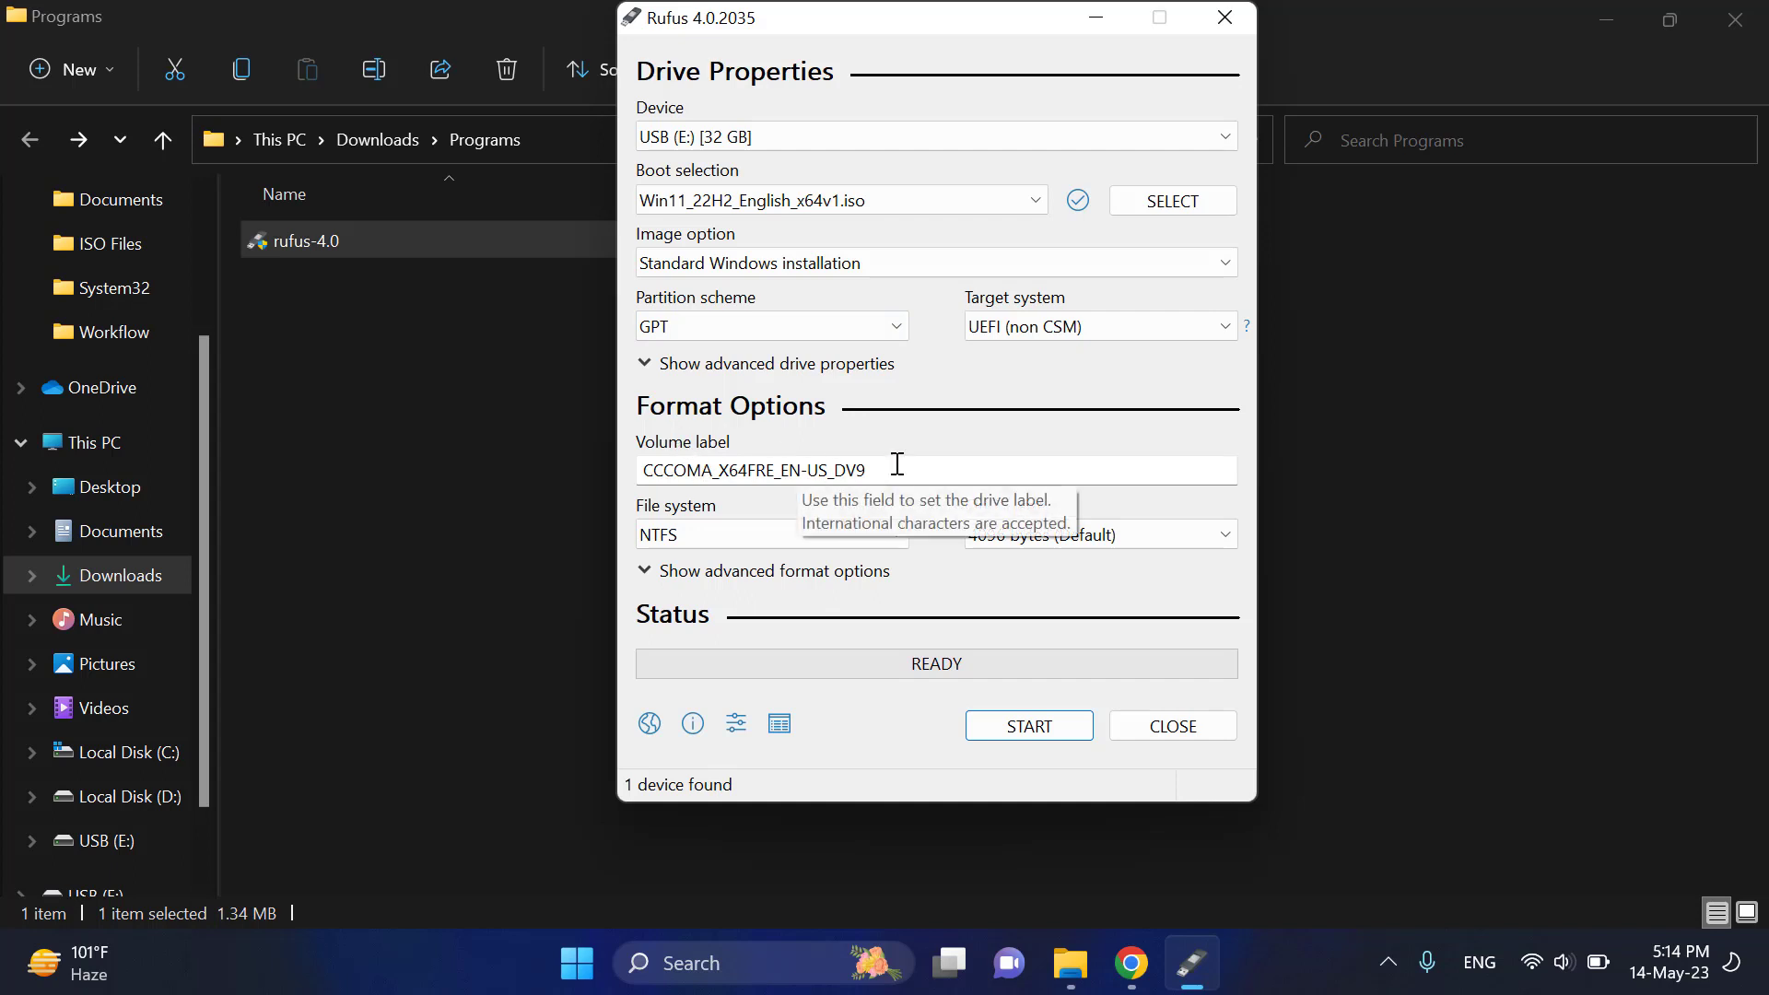
- Set the volume label to Windows 11 and keep NTFS as the file system
{"action": "left_click_drag", "start_coordinate": [895, 472], "coordinate": [646, 477]}
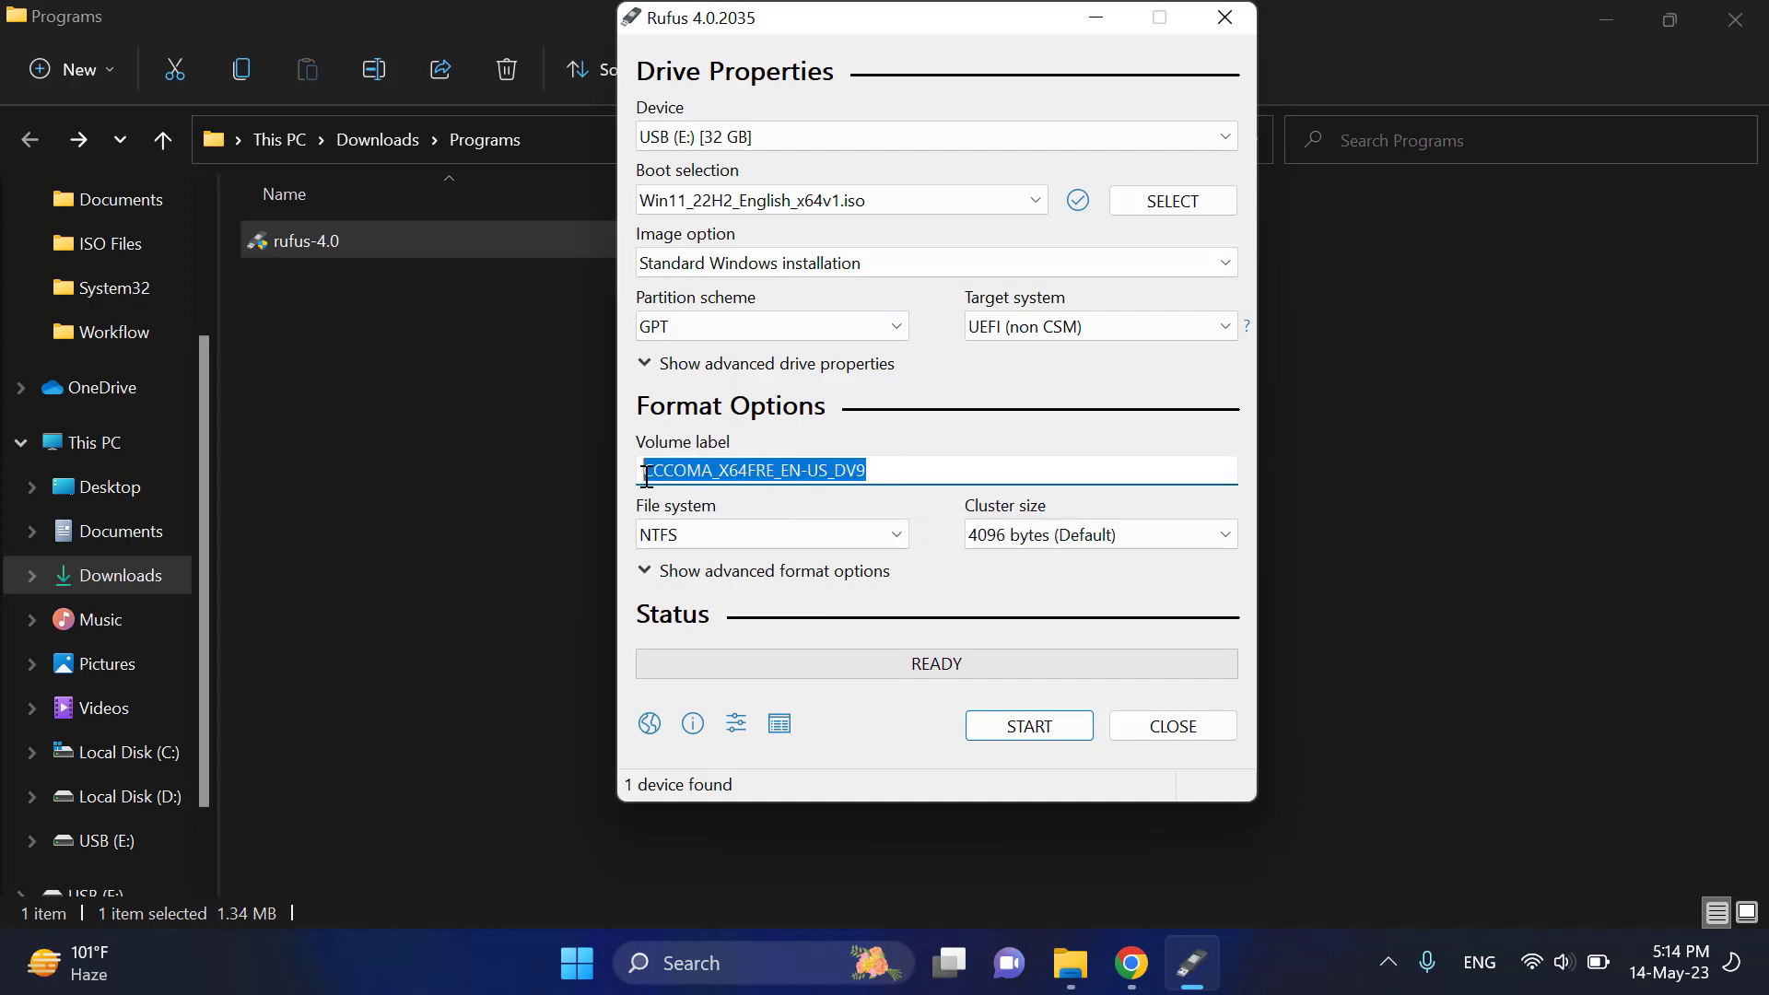
{"action": "type", "text": "Win"}
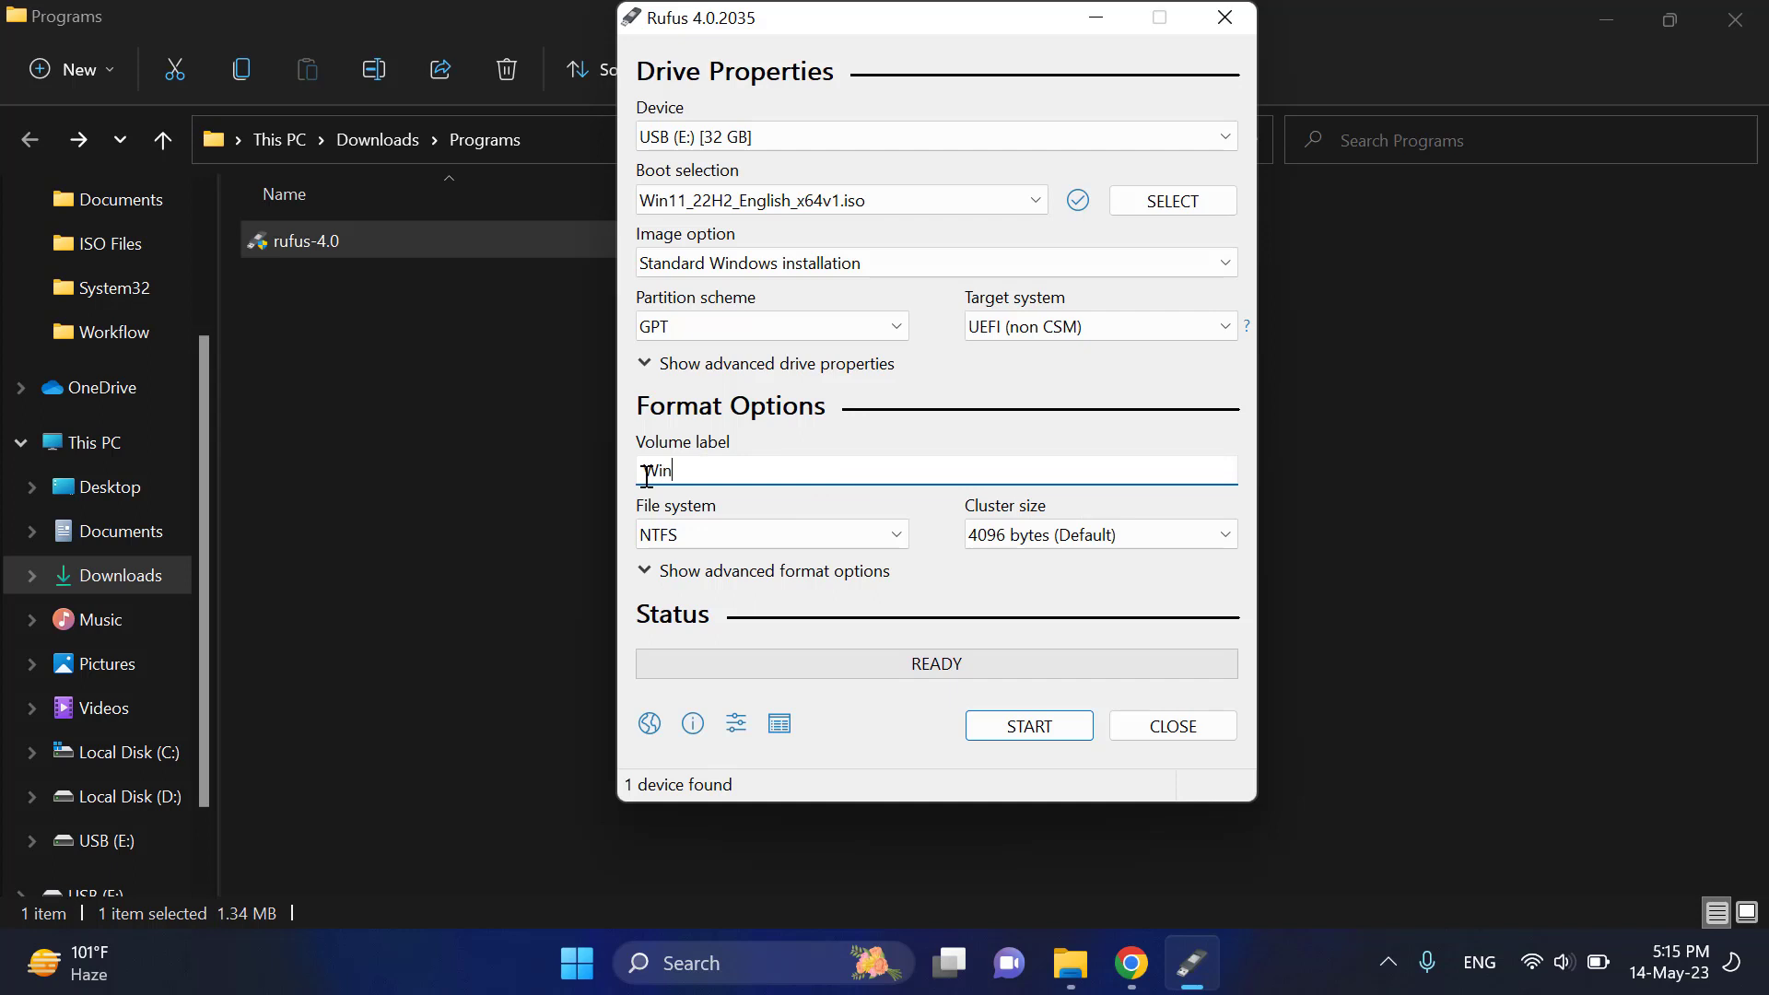
{"action": "type", "text": "dows 11"}
{"action": "left_click", "coordinate": [773, 534]}
{"action": "left_click", "coordinate": [737, 554]}
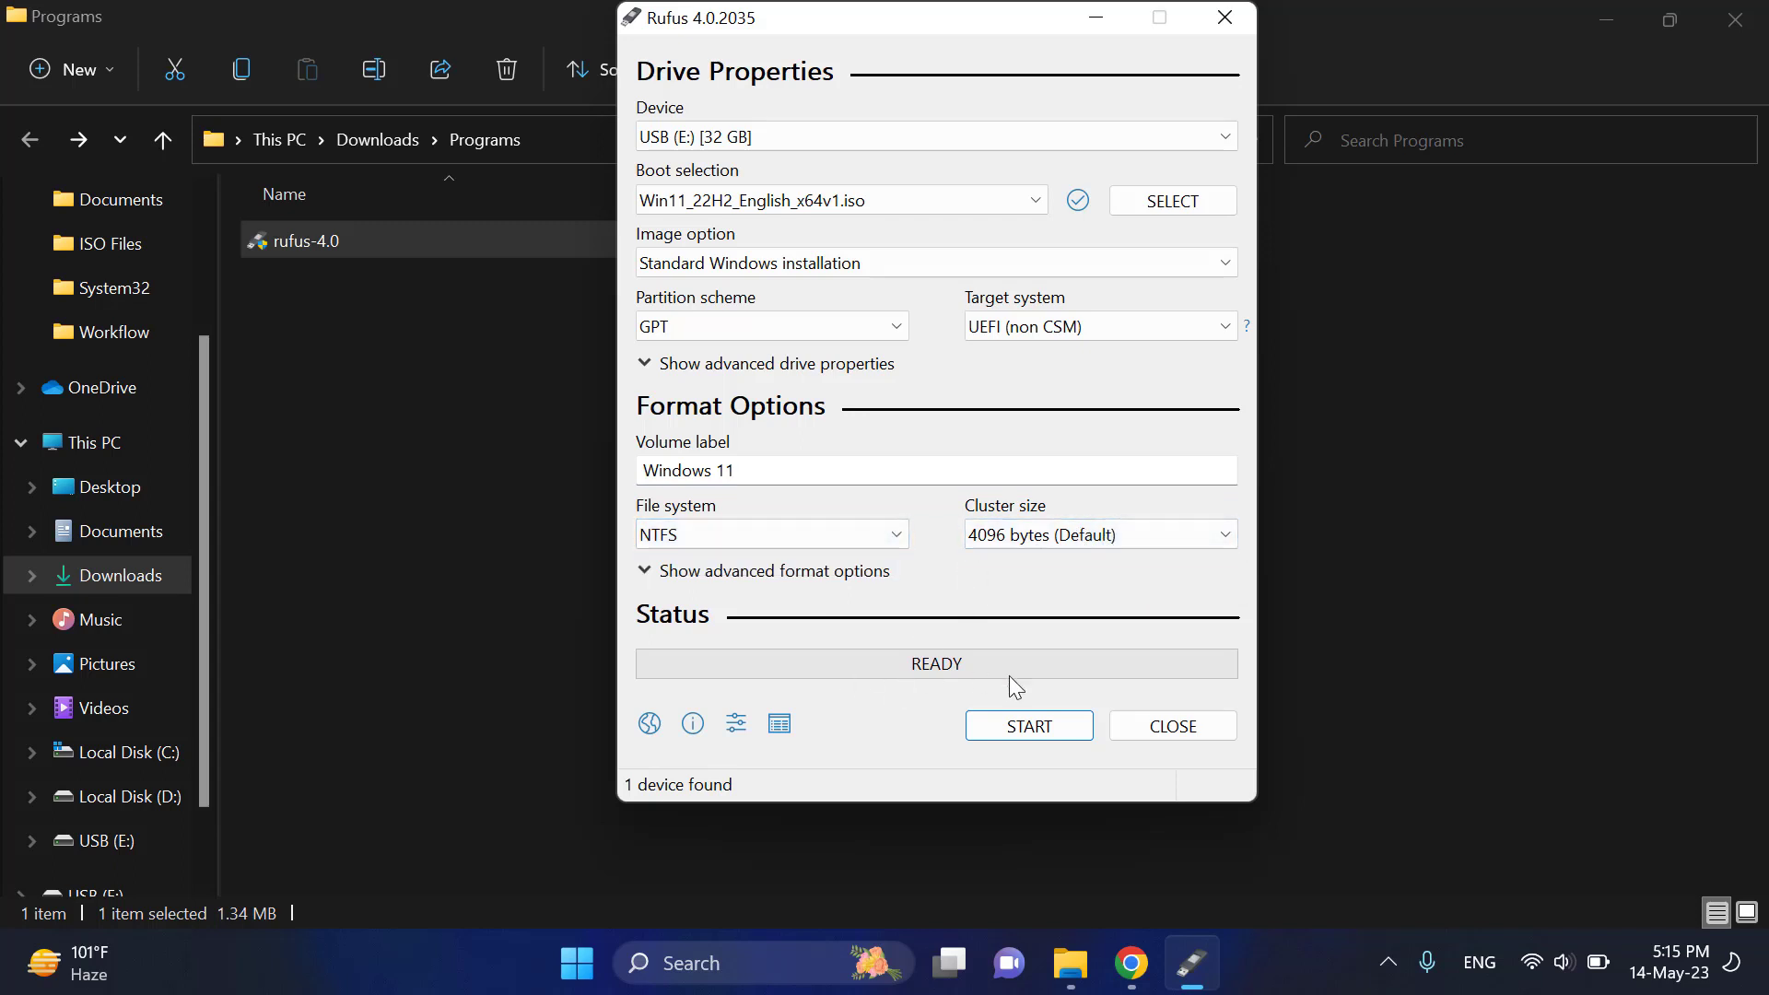
- Start creating the bootable drive with the RAM, Secure Boot, TPM 2.0 and online Microsoft account requirements removed, and accept erasing USB (E:)
{"action": "left_click", "coordinate": [1054, 726]}
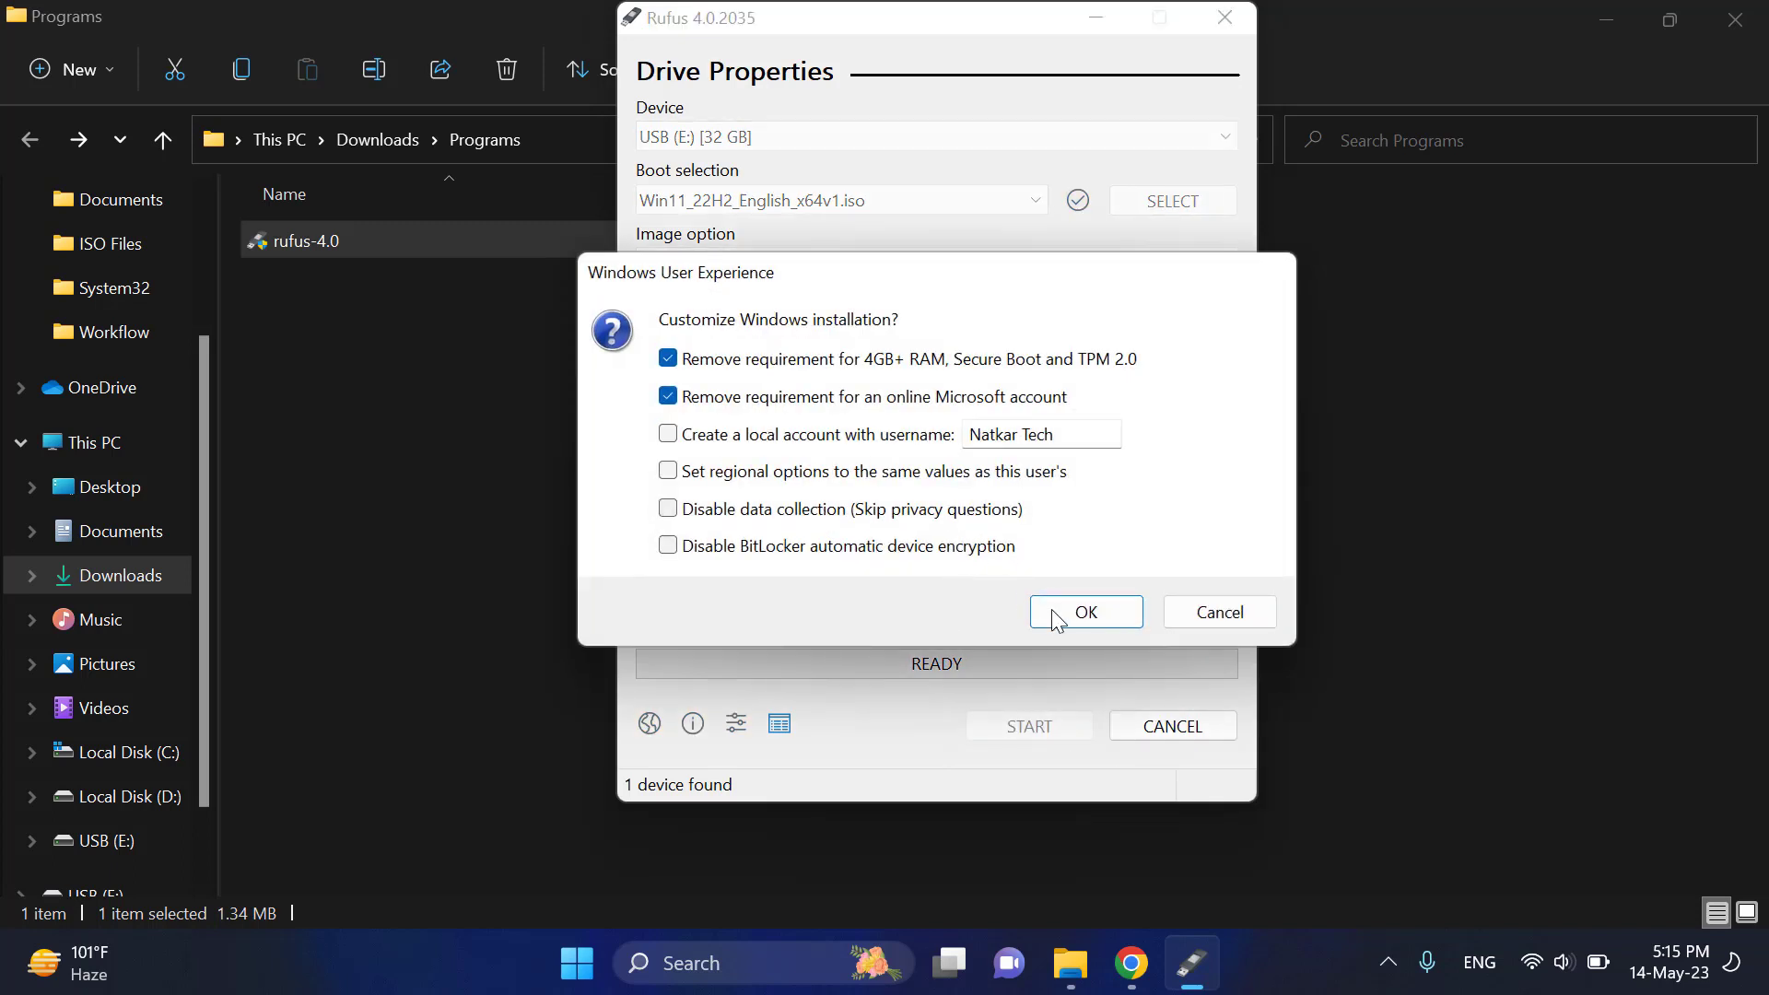
{"action": "left_click", "coordinate": [1090, 613]}
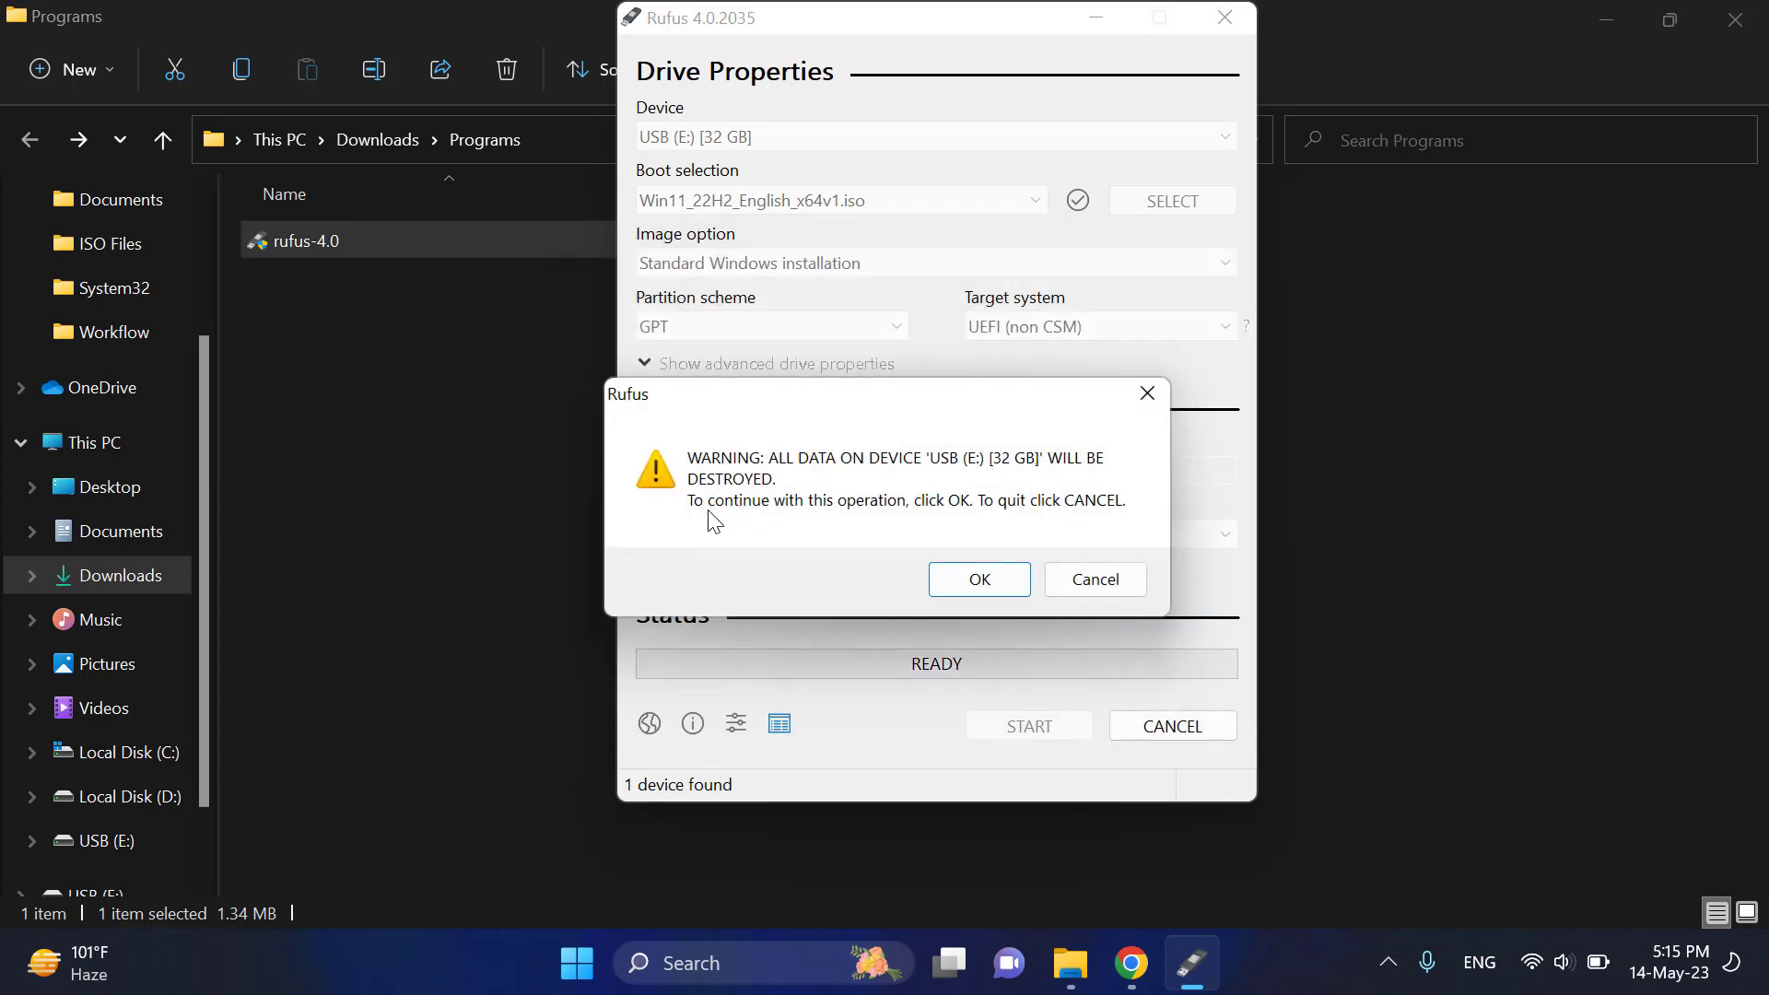
{"action": "left_click", "coordinate": [998, 581]}
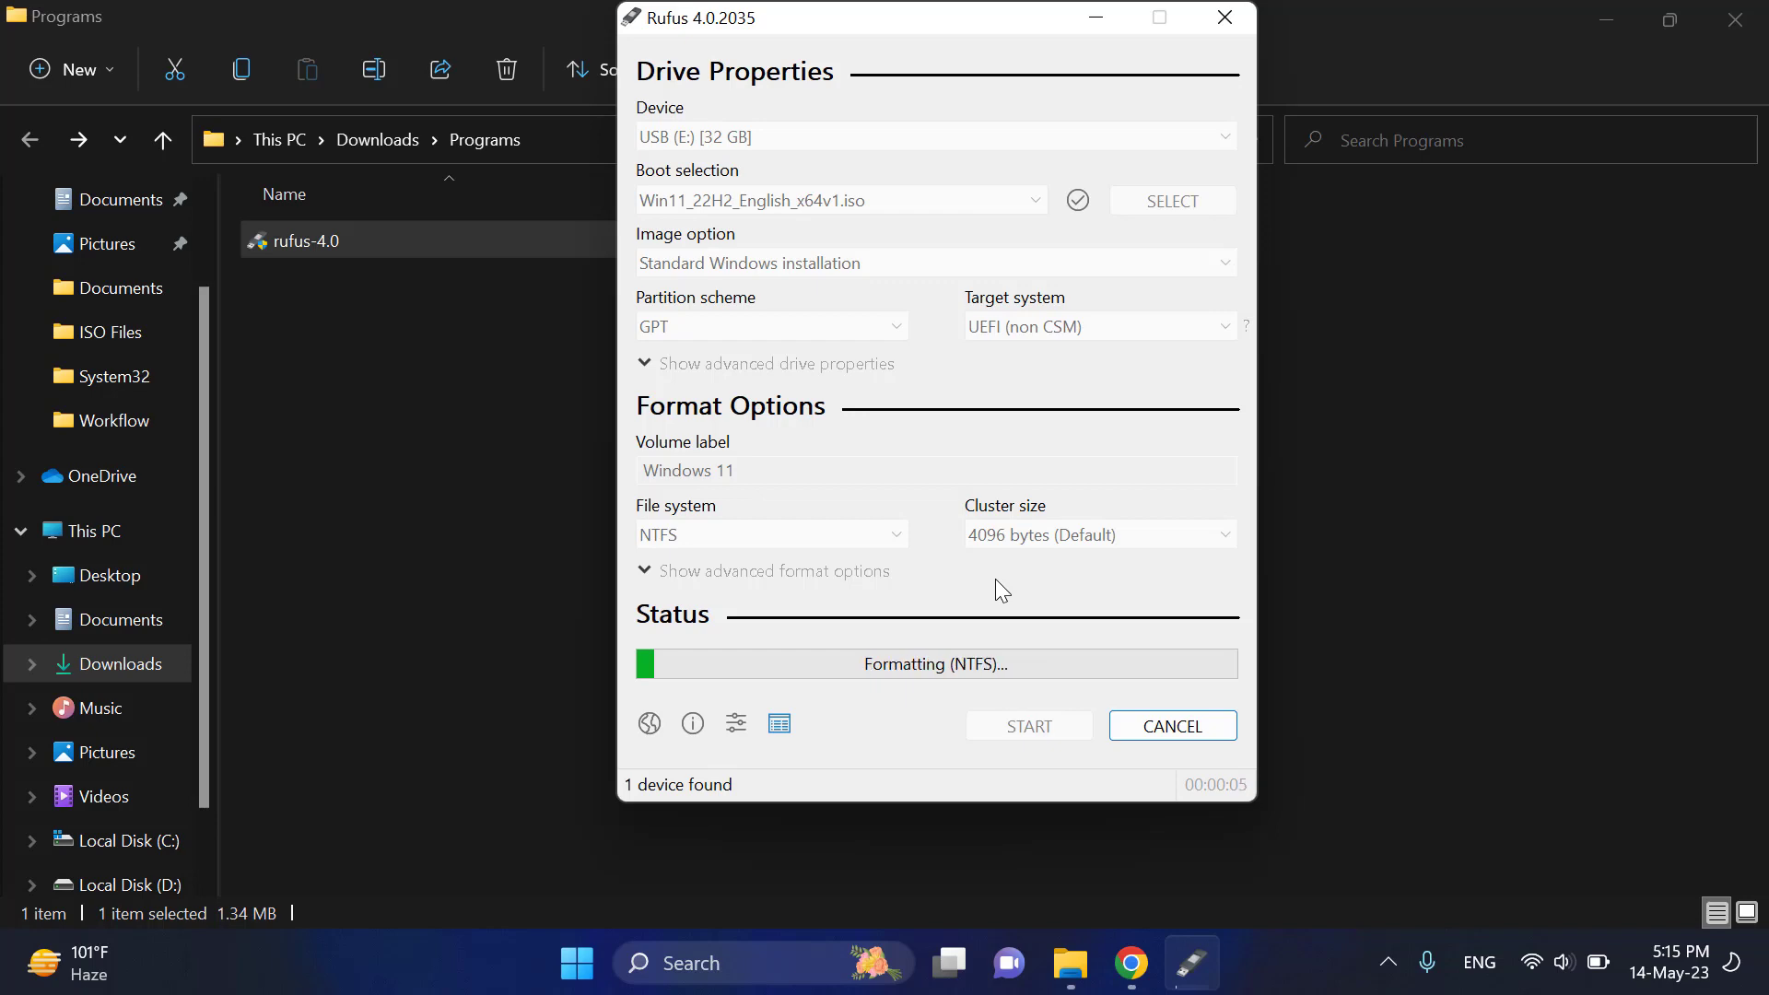
- Close File Explorer and Rufus, and open the Windows 11 (E:) drive from This PC to examine its files
{"action": "left_click", "coordinate": [1748, 25]}
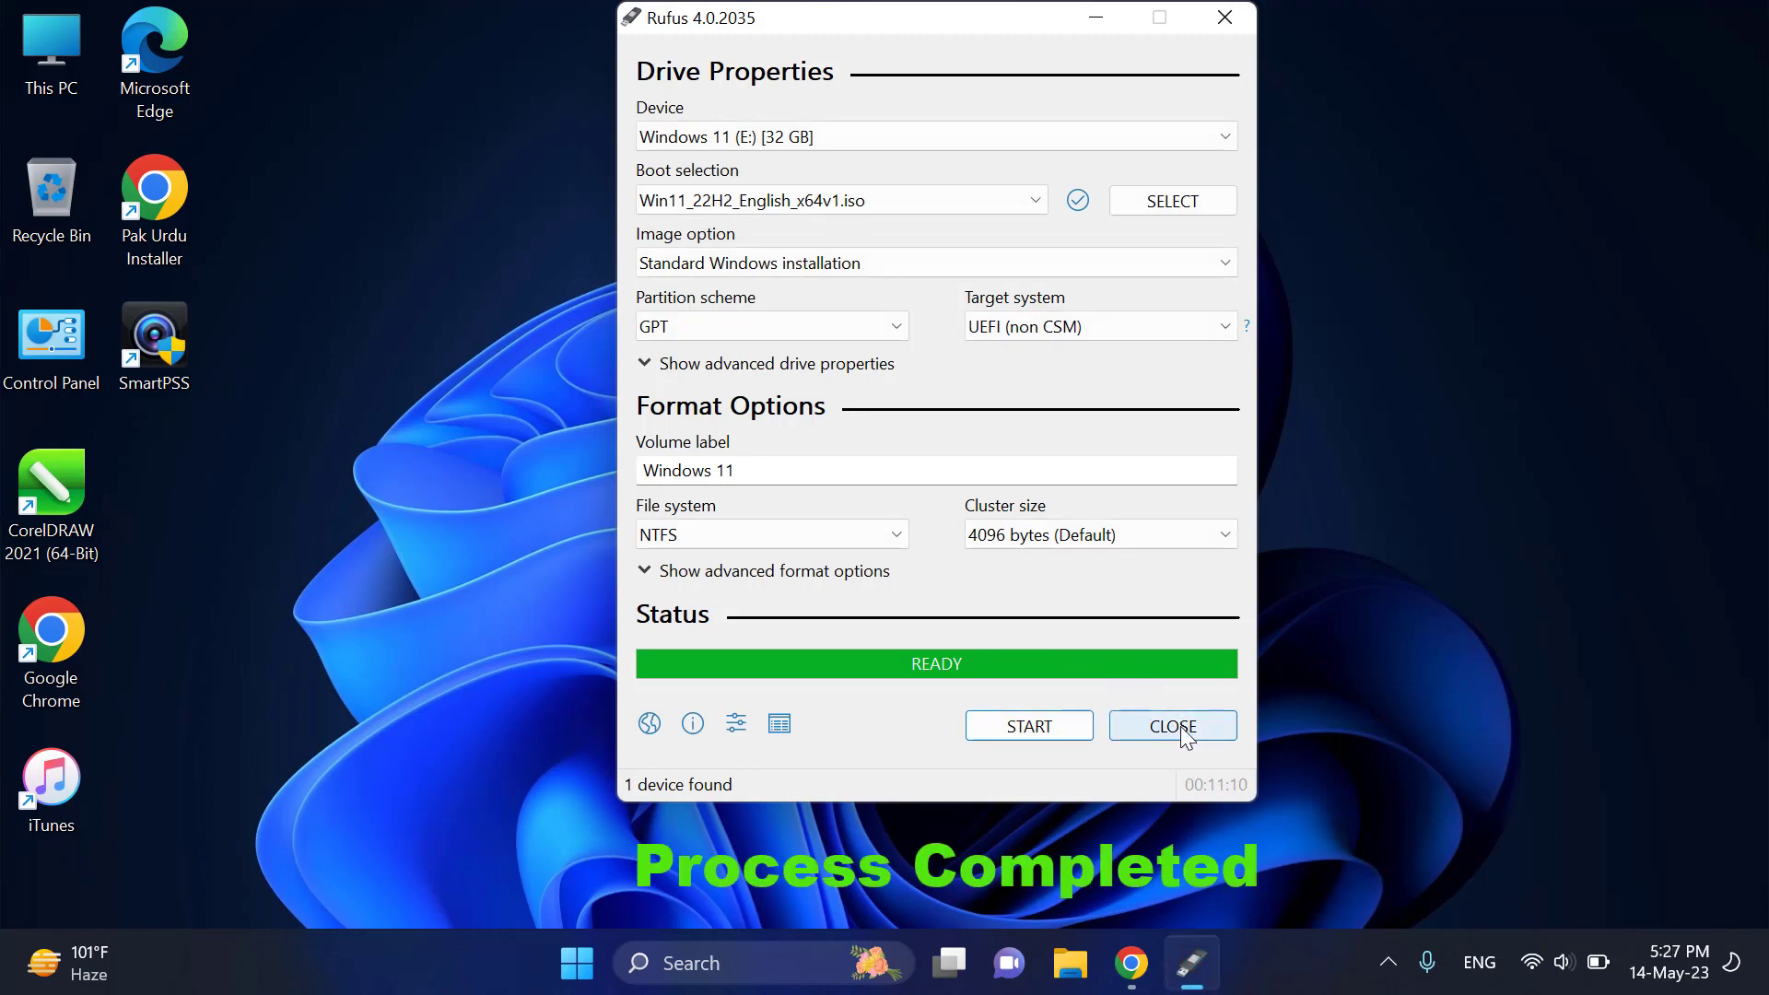
{"action": "left_click", "coordinate": [1181, 726]}
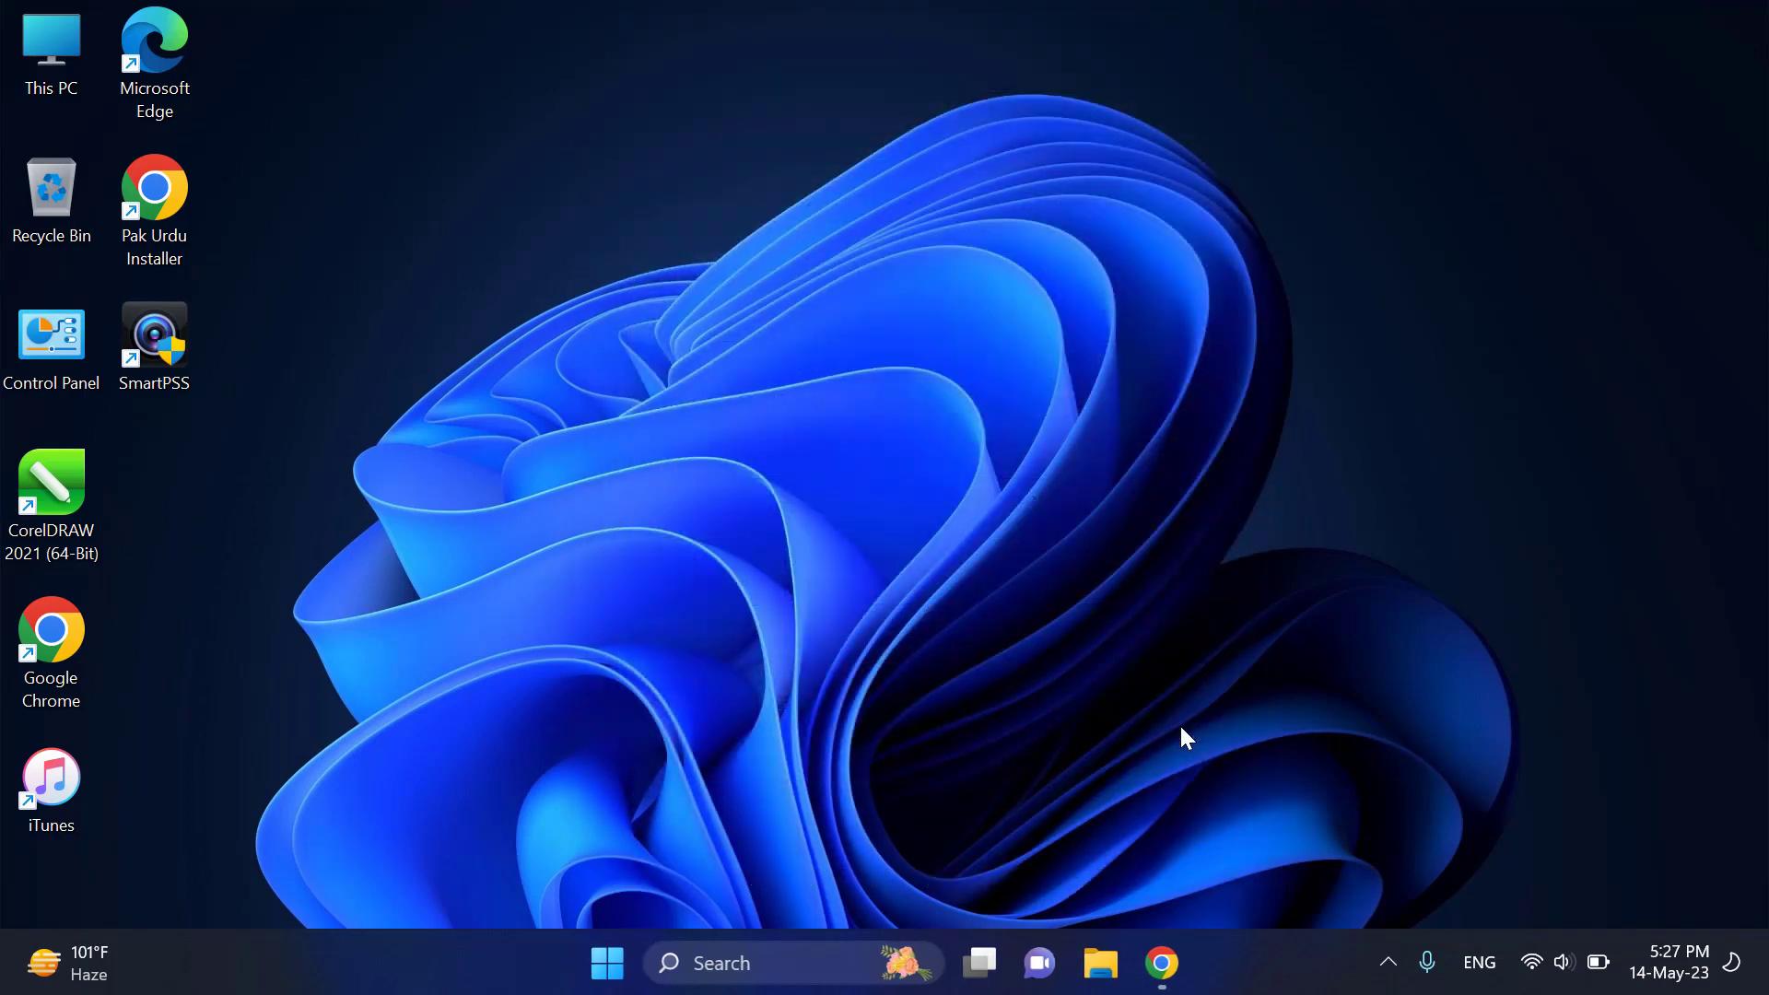
{"action": "double_click", "coordinate": [48, 62]}
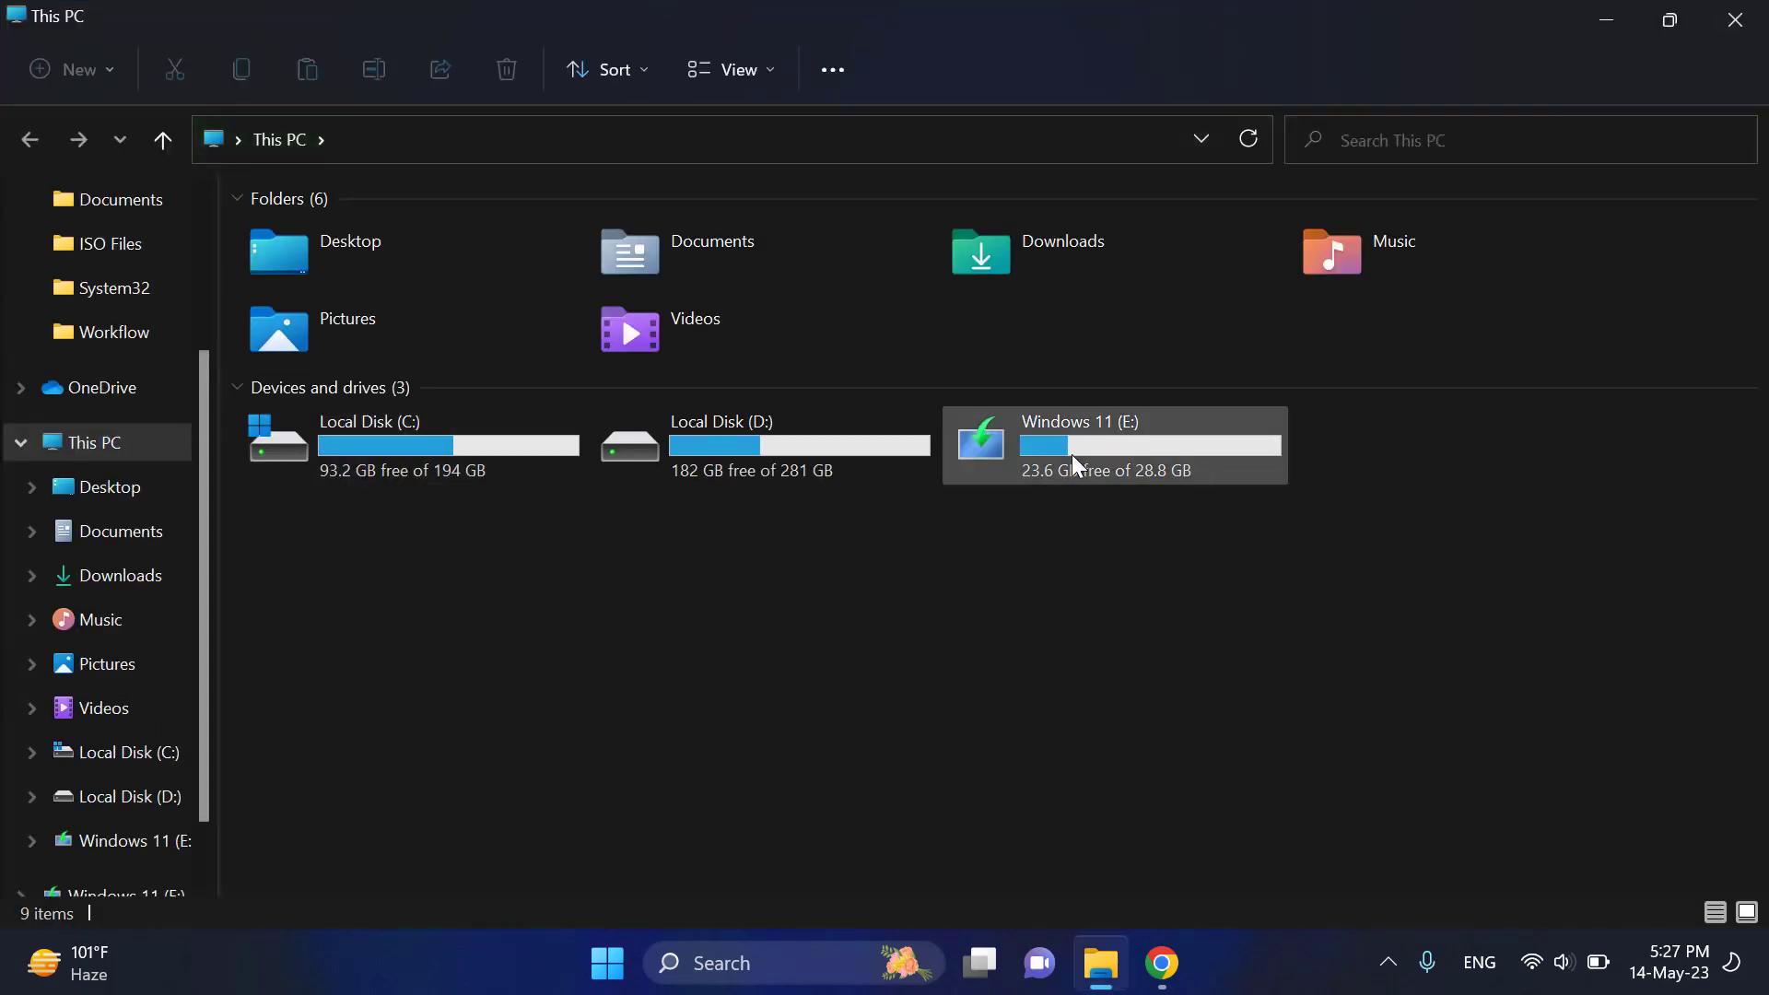
{"action": "double_click", "coordinate": [1132, 456]}
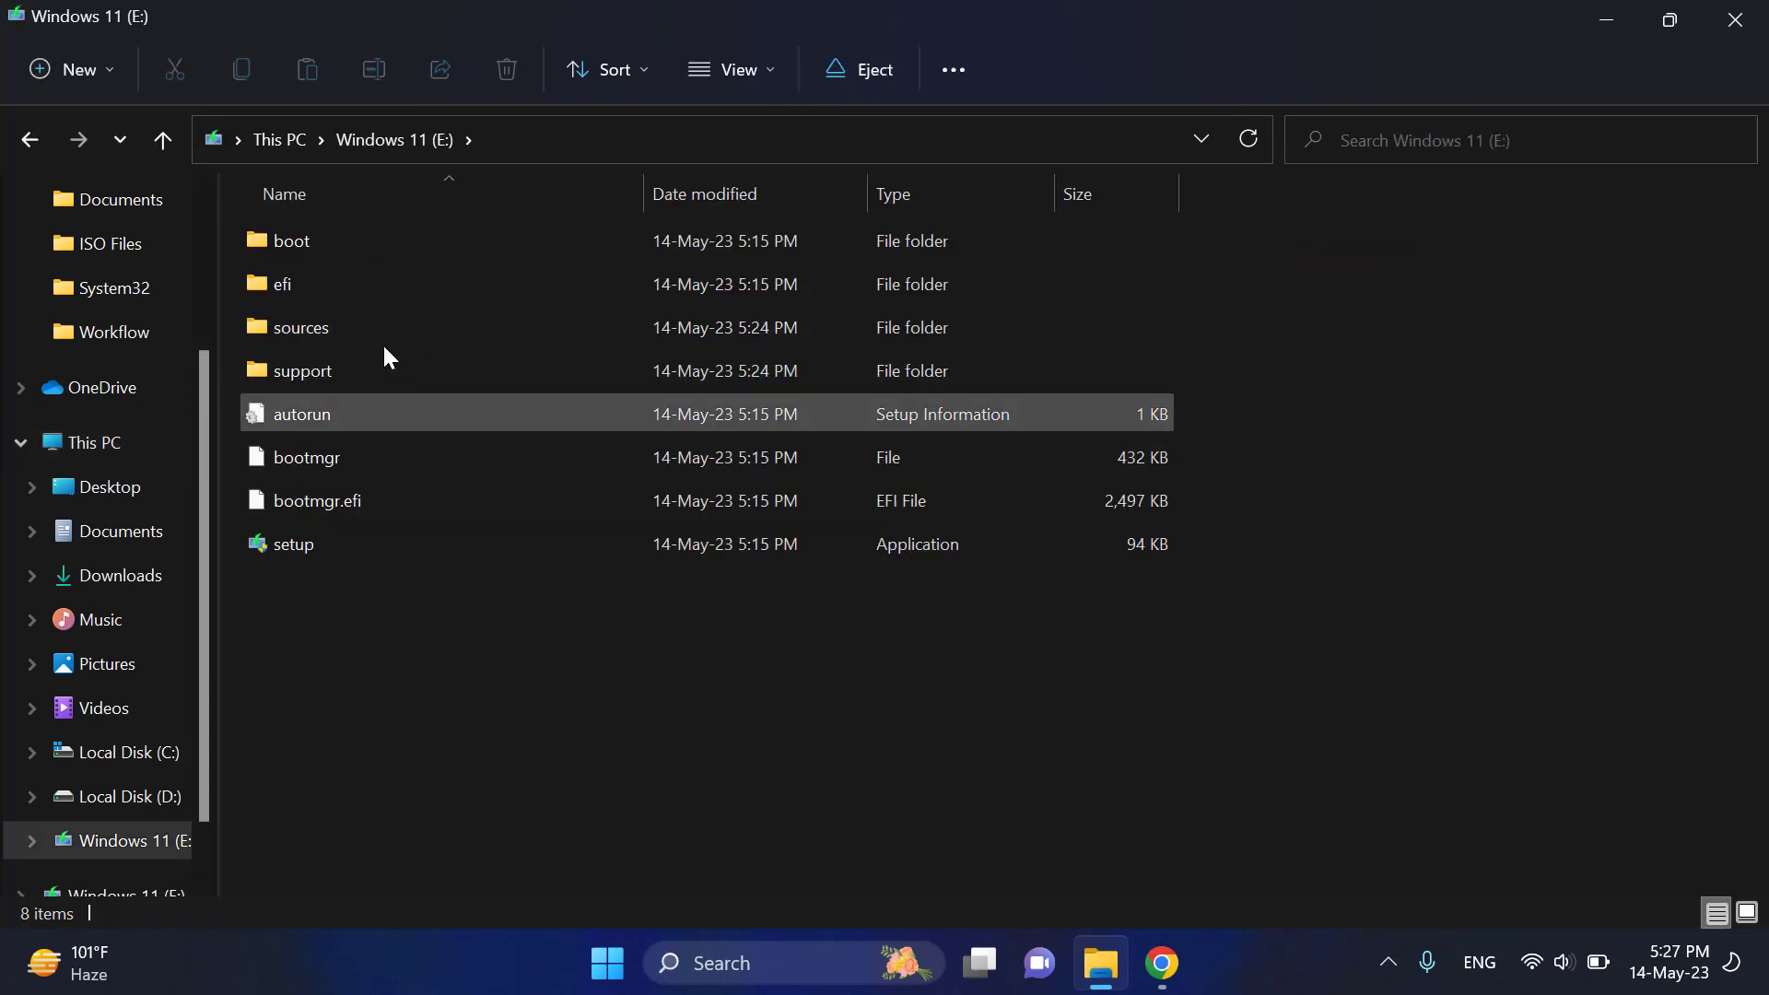